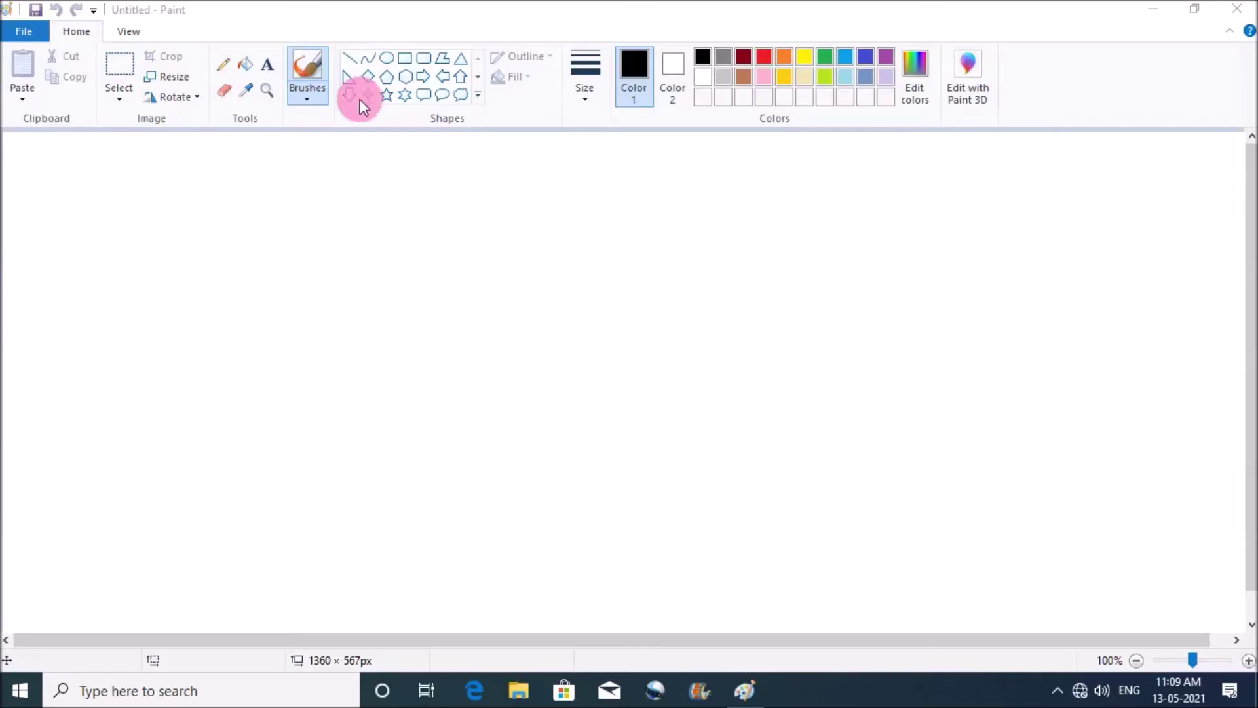
- Draw a black circle near the middle of the blank canvas as the boiler front
left_click(387, 58)
left_click_drag(452, 390, 571, 505)
left_click(324, 328)
- Duplicate the circle to its right and erase the copy's left half so only the right-hand arc is left
left_click(119, 65)
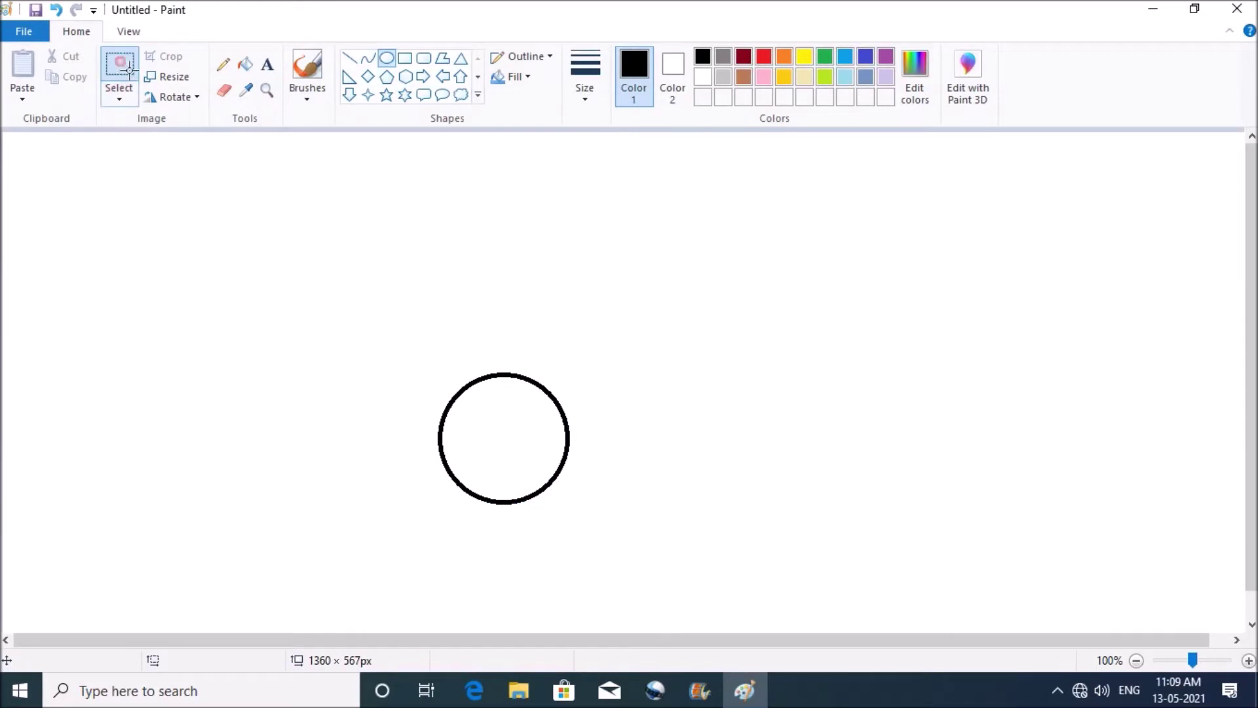
left_click_drag(407, 352, 606, 537)
left_click_drag(523, 447, 688, 451, "ctrl")
left_click(224, 90)
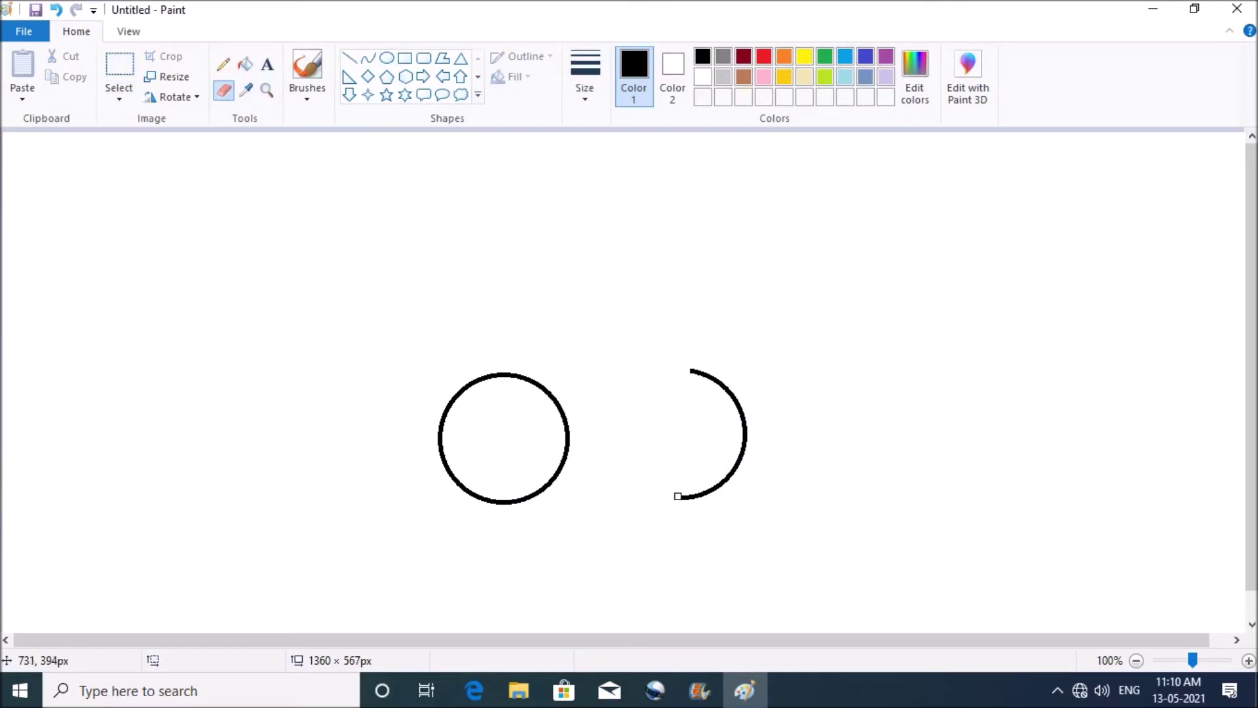
- Draw two slanted chimney side lines about 115 to 120 px high above the circle, joining the right one to the circle with a short line
left_click(349, 58)
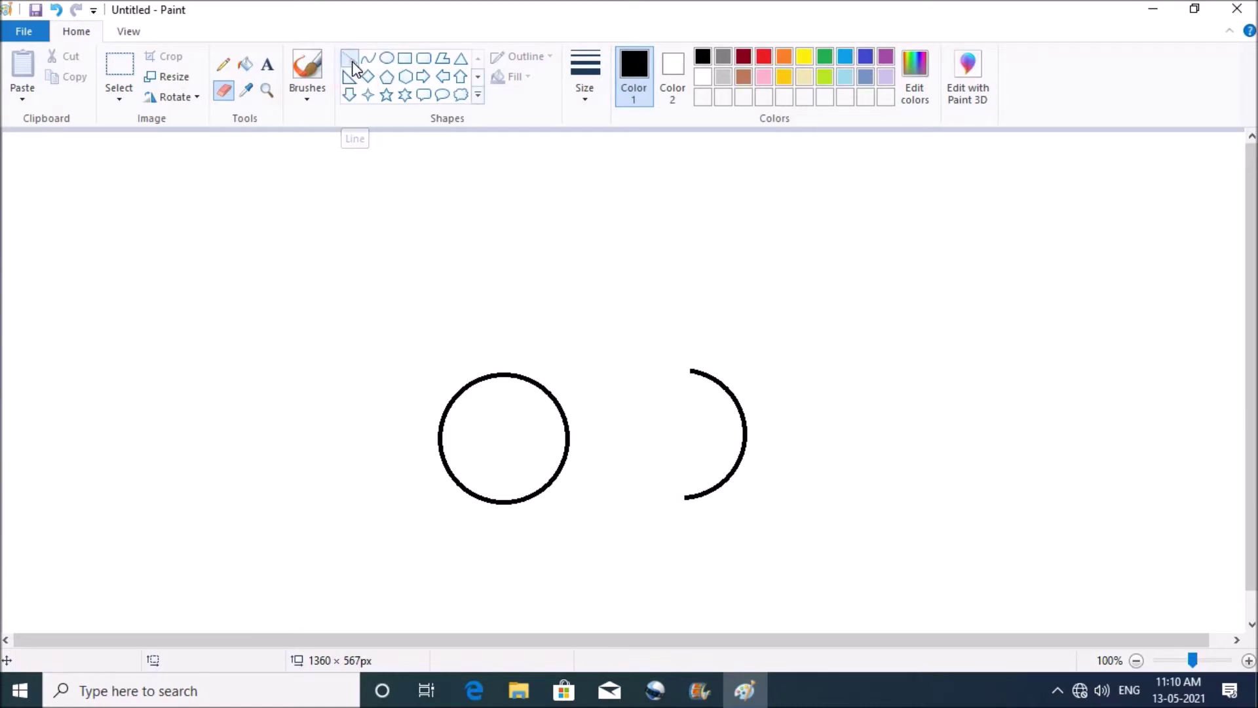
left_click_drag(582, 379, 582, 379)
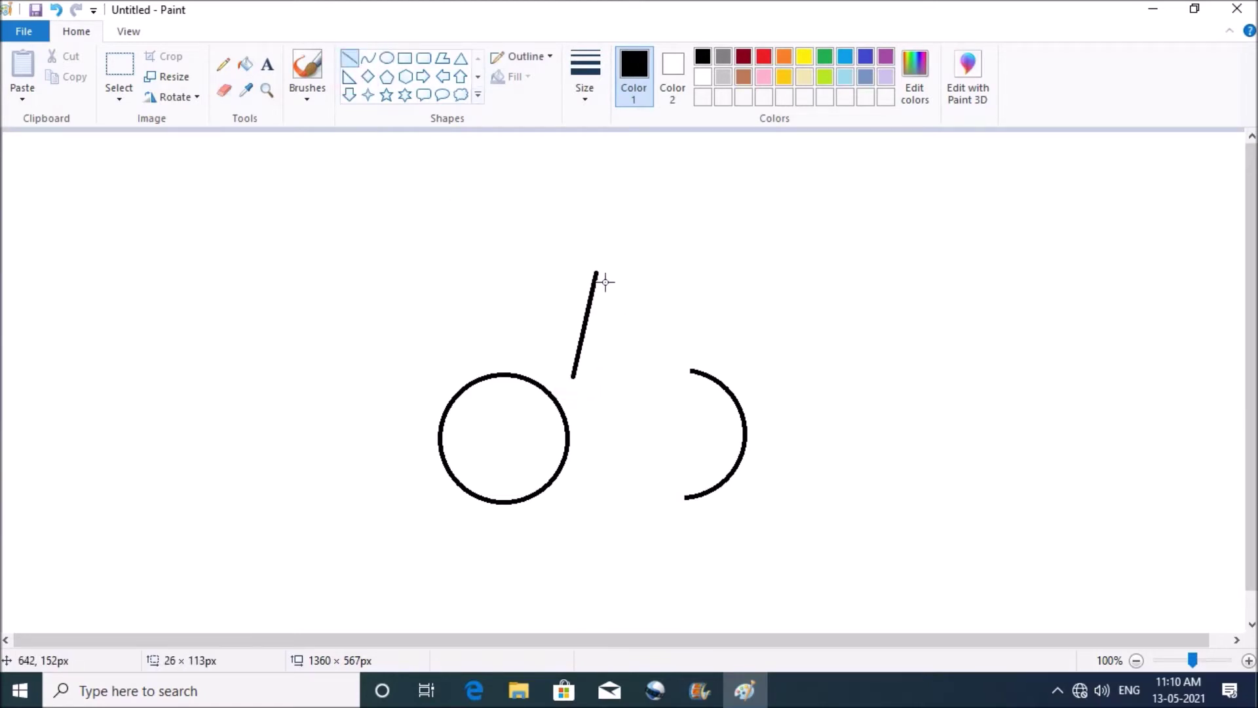
left_click_drag(604, 280, 604, 280)
left_click(482, 285)
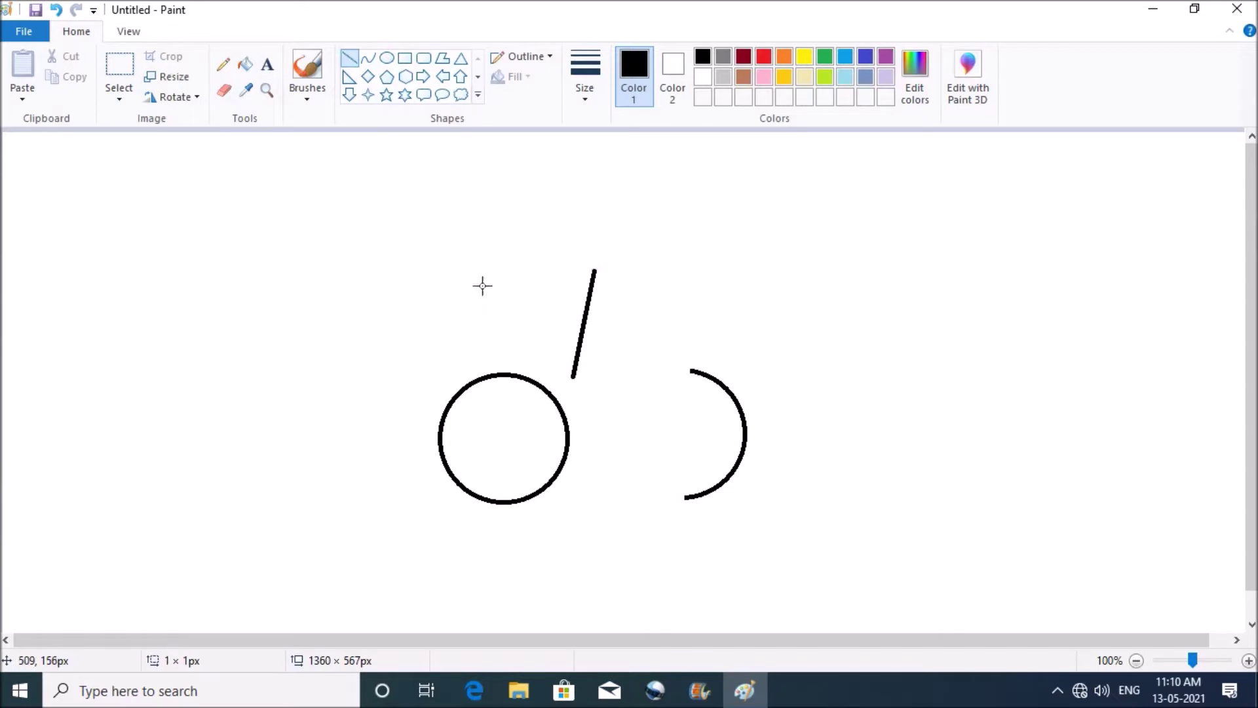
left_click_drag(509, 381, 508, 381)
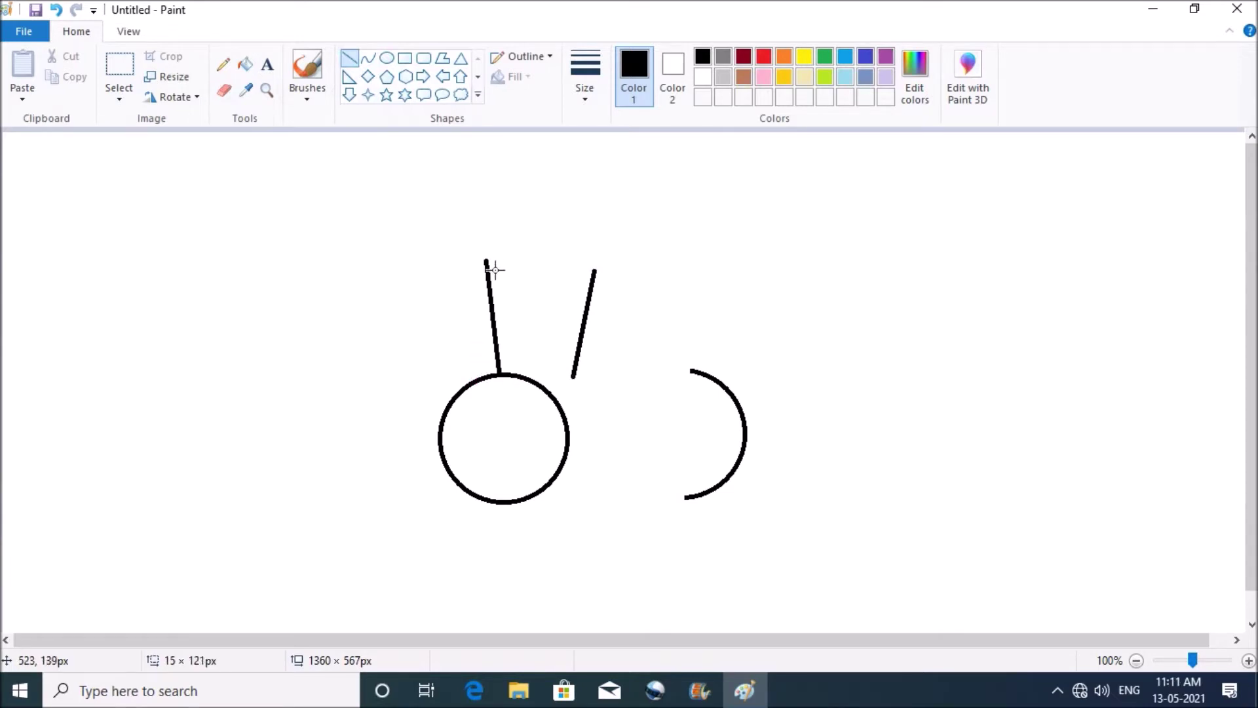
left_click(530, 277)
left_click_drag(576, 376, 539, 382)
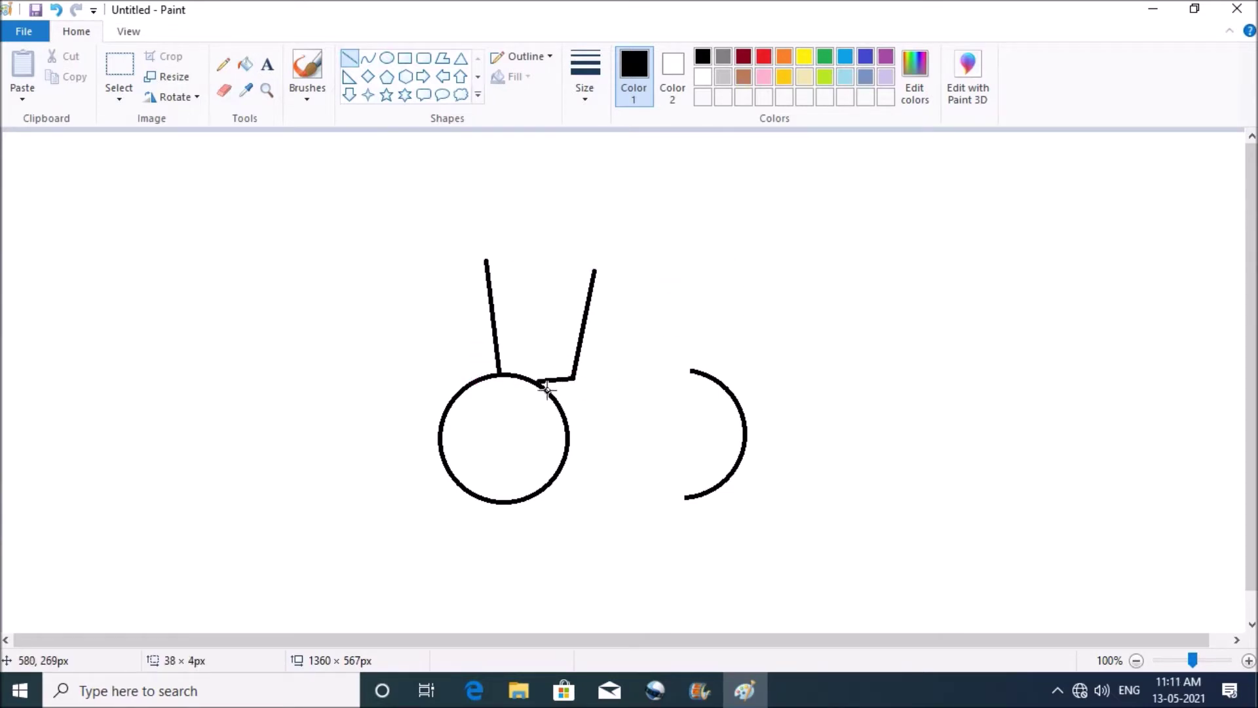
- Trim the top of the chimney's left side line and replace the right side line with a steeper one of matching height
left_click(229, 91)
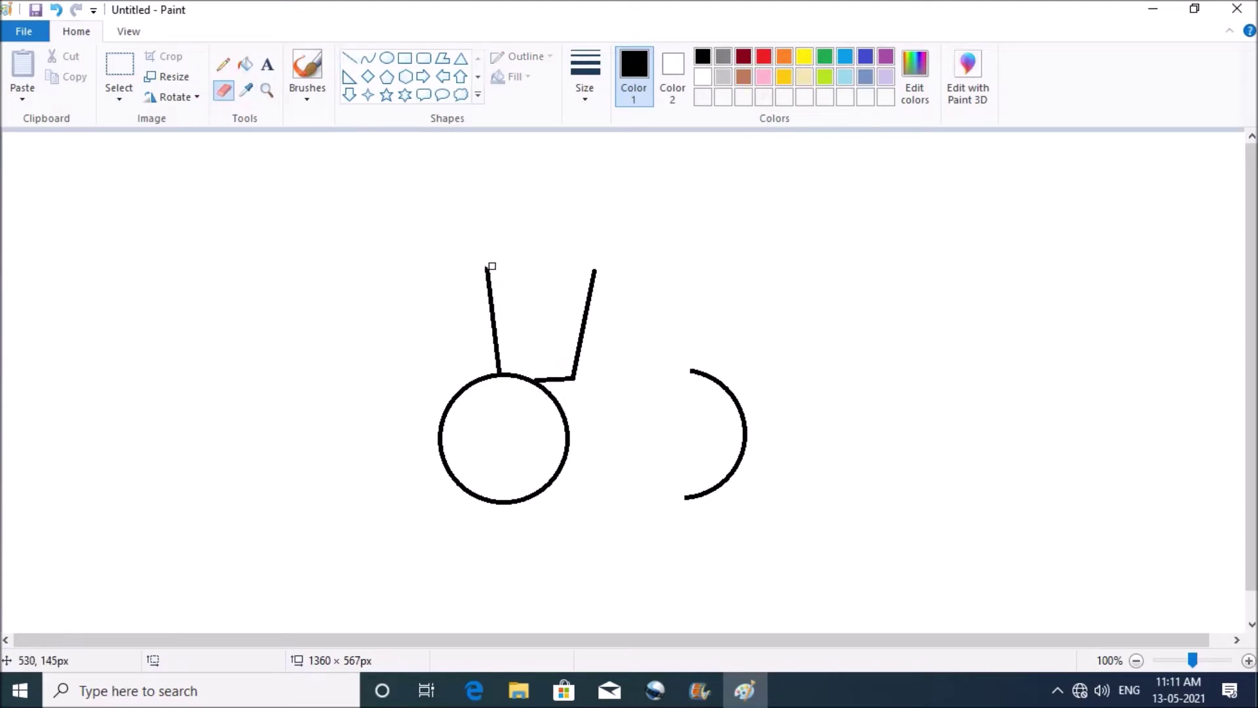
left_click(368, 59)
left_click(595, 267)
left_click(224, 90)
left_click_drag(593, 273, 593, 278)
left_click(349, 58)
mouse_move(573, 378)
left_mouse_down()
mouse_move(583, 223)
mouse_move(584, 269)
mouse_move(592, 228)
left_mouse_up()
left_click(583, 270)
- Add a short outward-bulging curve on top of each chimney side line and clean up the ends
left_click(368, 58)
left_click(461, 232)
left_click_drag(490, 220, 488, 270)
left_click_drag(487, 268, 483, 247)
left_click(223, 90)
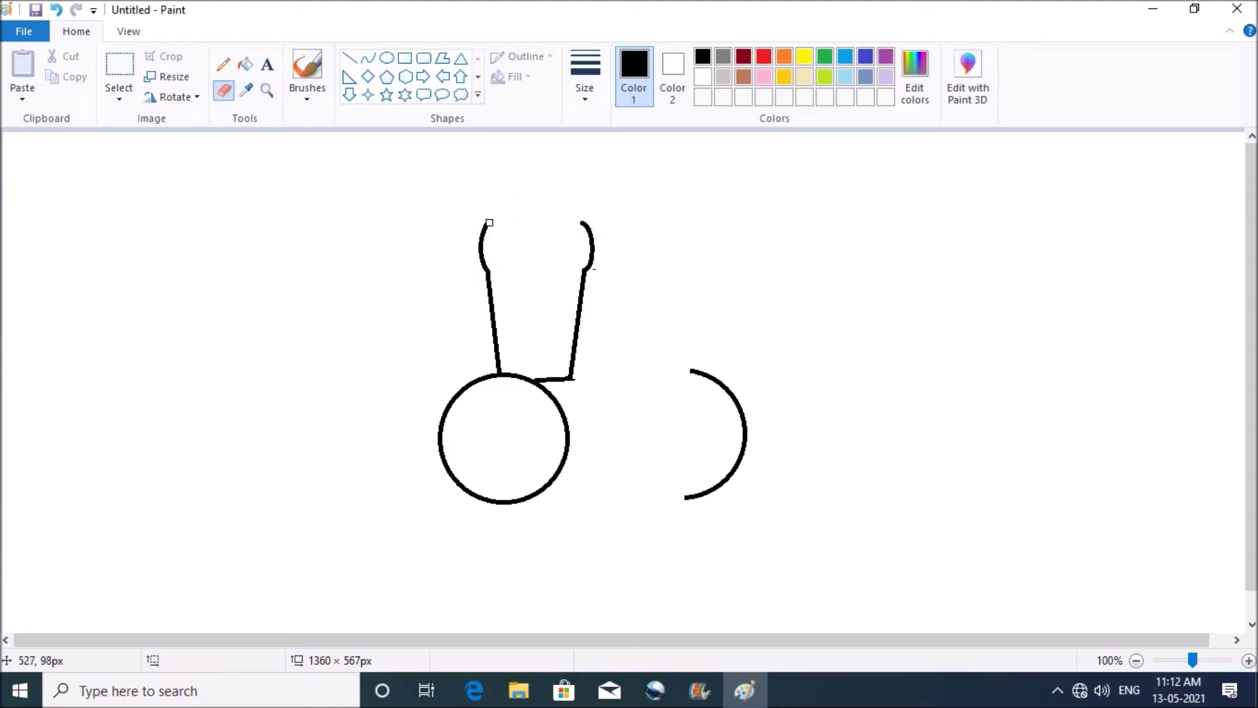
- Close the chimney neck with an arched curve and draw a wide flared cap with a curved top around it
left_click(367, 62)
mouse_move(485, 224)
left_mouse_down()
mouse_move(613, 220)
mouse_move(614, 245)
mouse_move(459, 226)
mouse_move(471, 237)
left_mouse_up()
left_click(437, 206)
left_click(353, 204)
left_click_drag(611, 219, 616, 200)
left_click(618, 198)
mouse_move(460, 225)
left_mouse_down()
mouse_move(451, 187)
mouse_move(463, 216)
mouse_move(598, 175)
mouse_move(622, 190)
left_mouse_up()
left_click(351, 218)
left_click_drag(493, 190, 457, 176)
left_click_drag(569, 165, 587, 147)
- Draw the boiler's top edge as a straight line from the chimney base to the upper end of the right-hand arc
left_click(349, 57)
left_click_drag(568, 378, 693, 371)
left_click(753, 538)
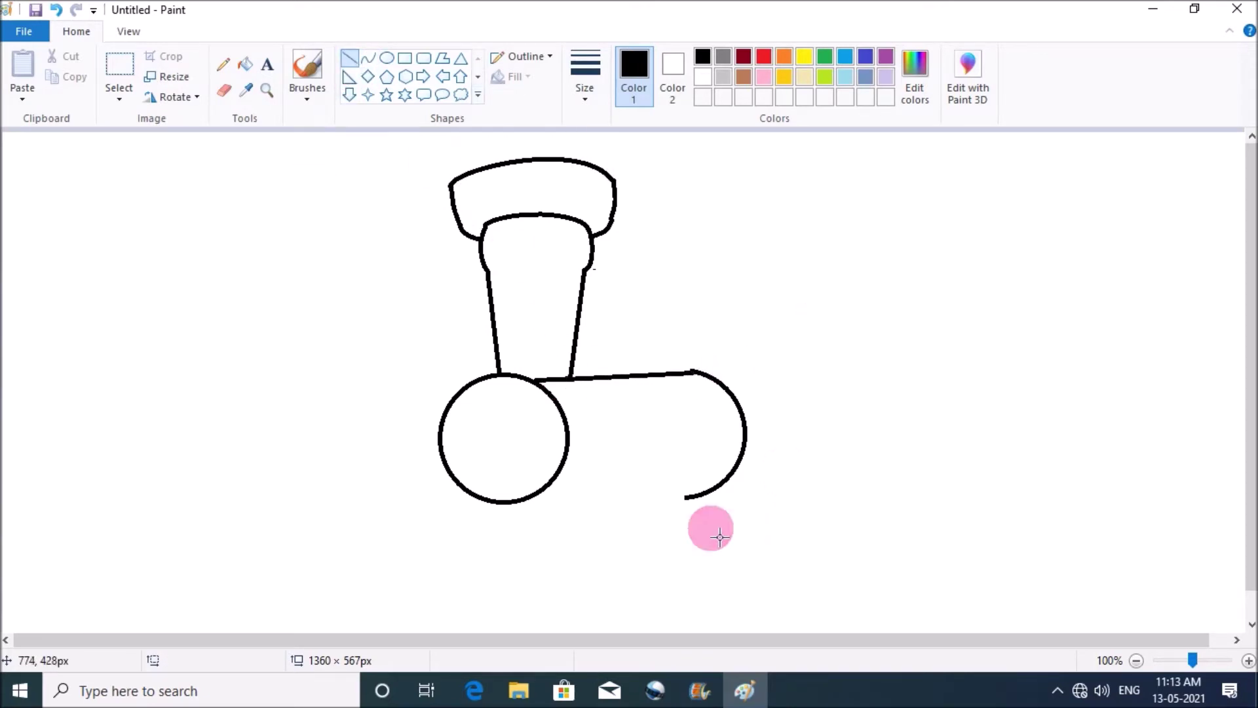
- Draw the cab roof with straight lines: the slope rising from the chimney, the long diagonal edge, the ridge and the rear slope
mouse_move(591, 279)
left_mouse_down()
mouse_move(654, 227)
mouse_move(708, 232)
left_mouse_up()
left_click(754, 211)
left_click_drag(792, 266, 900, 300)
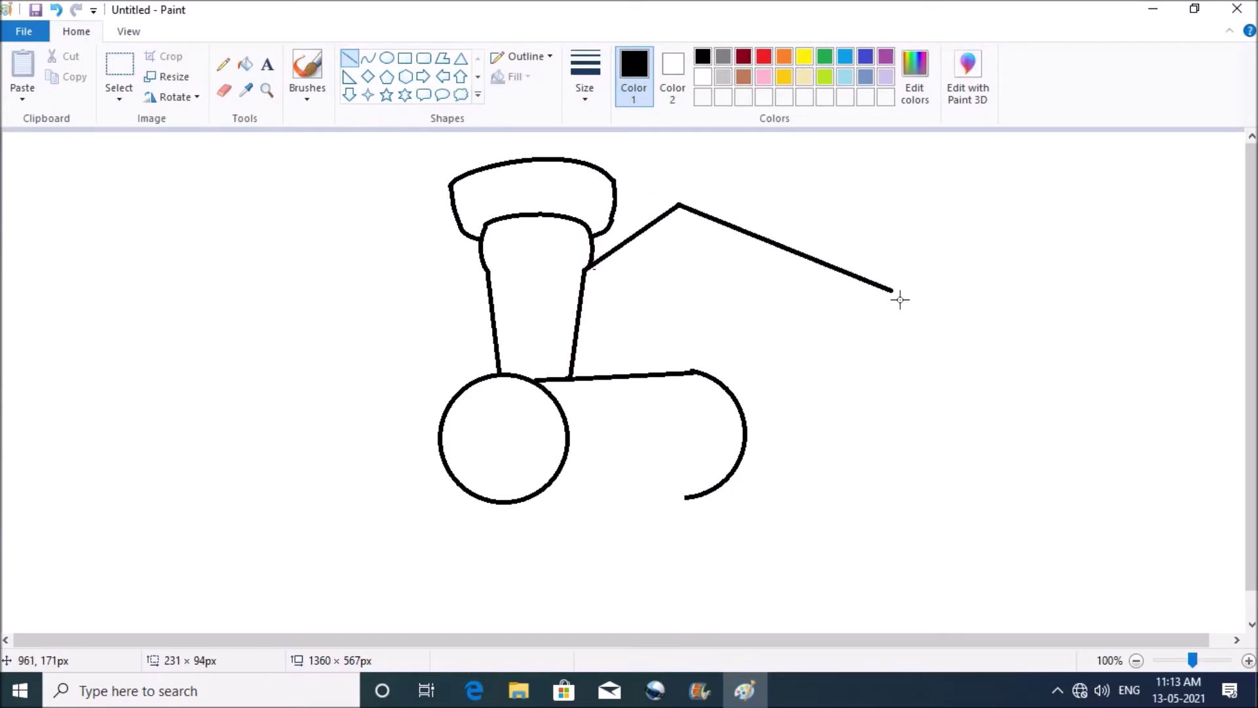
mouse_move(688, 211)
left_mouse_down()
mouse_move(847, 223)
mouse_move(835, 210)
mouse_move(901, 307)
left_mouse_up()
left_click(783, 216)
- Draw a short rounded curve at the roof's lower rear corner to give the eave thickness
left_click(368, 57)
left_click(890, 292)
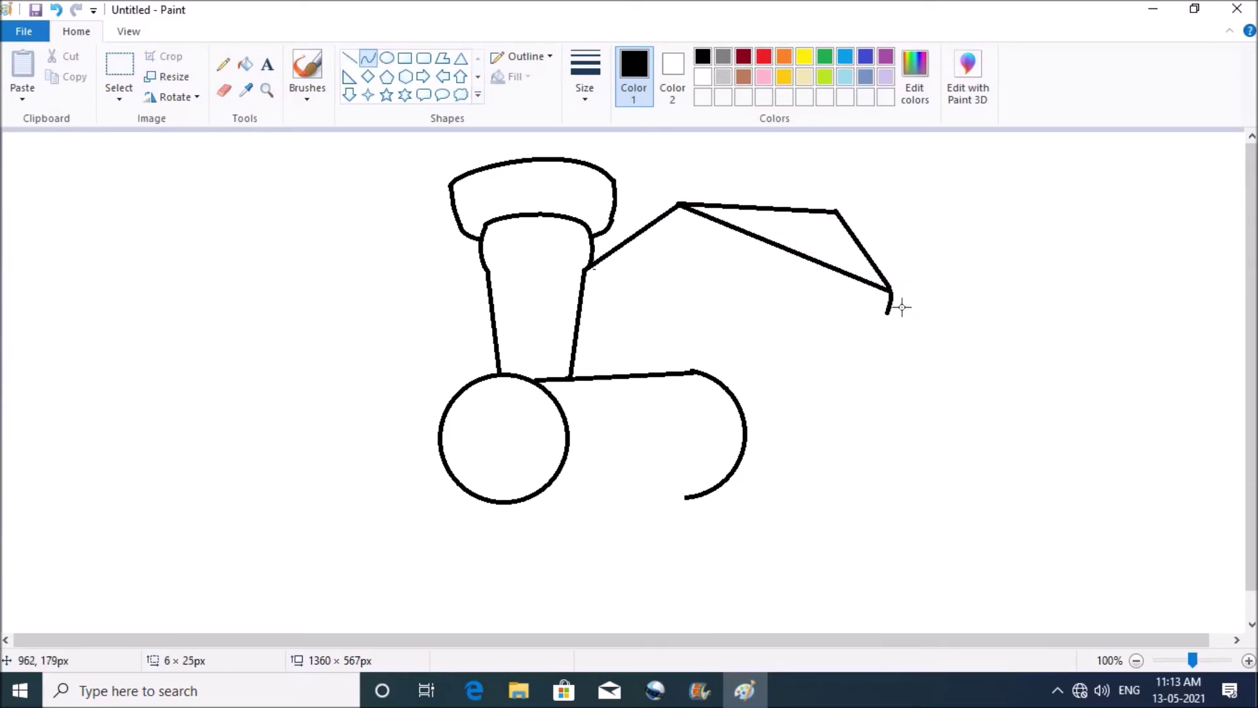
left_click(950, 228)
- Draw the roof's curved lower edge from the chimney to the rear eave and add a short curved divider across the band
mouse_move(583, 269)
left_mouse_down()
mouse_move(595, 288)
mouse_move(706, 261)
mouse_move(891, 309)
left_mouse_up()
key("ctrl+z")
left_click(591, 278)
left_click(591, 290)
left_click(631, 262)
left_click(599, 297)
mouse_move(736, 308)
left_mouse_down()
mouse_move(739, 267)
mouse_move(779, 271)
left_mouse_up()
left_click(891, 295)
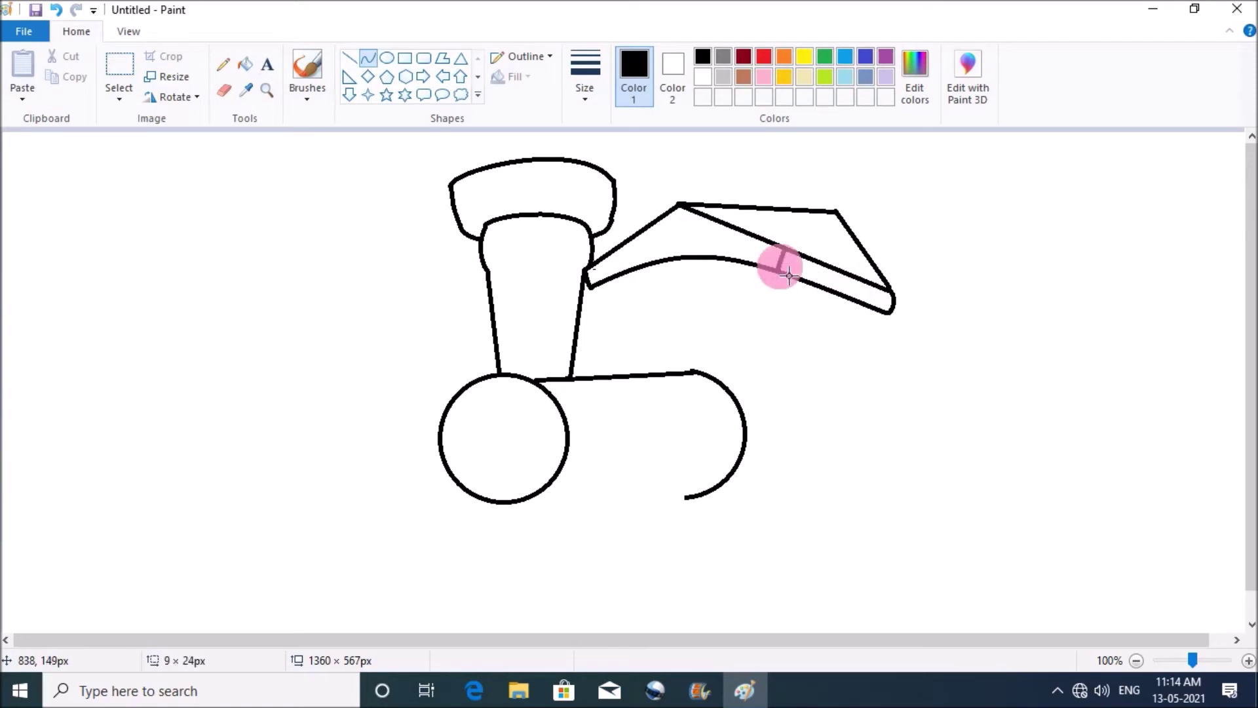
left_click(781, 263)
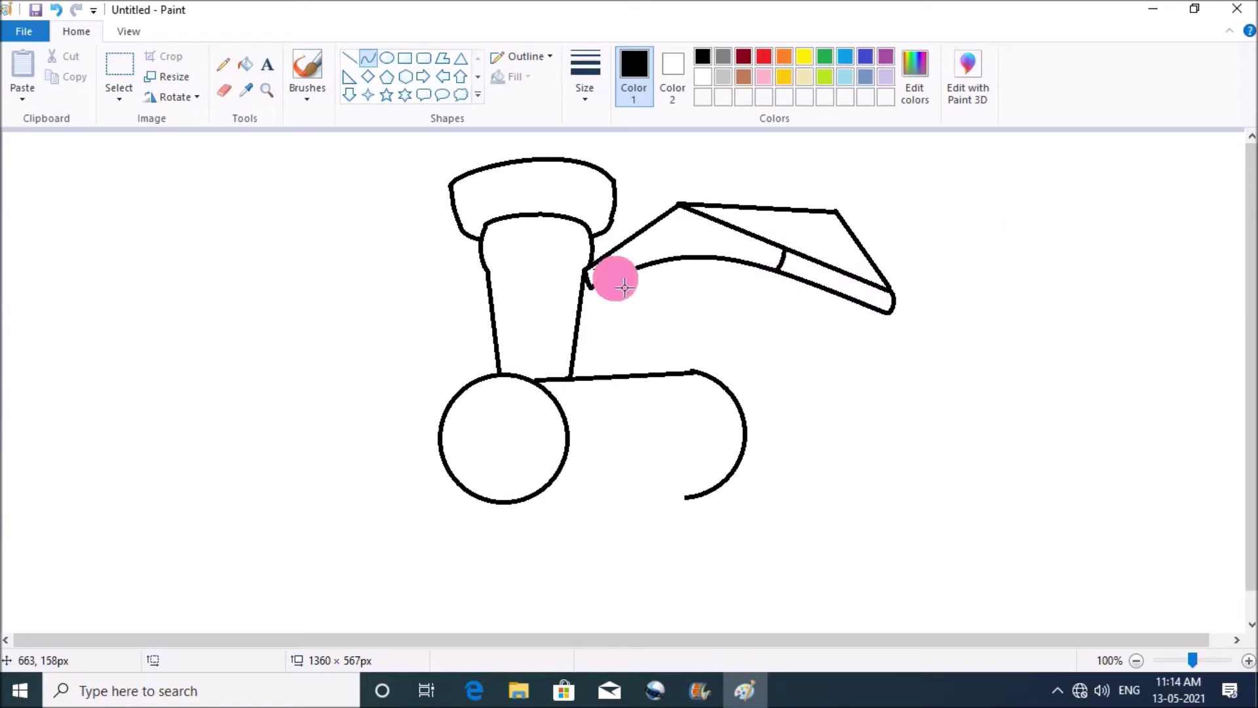
- Draw the cab's front face below the roof with a straight left wall, a curved right wall and a short base line
left_click(349, 57)
left_click_drag(617, 275, 620, 375)
left_click(368, 58)
left_click_drag(762, 269, 763, 282)
left_click(753, 356)
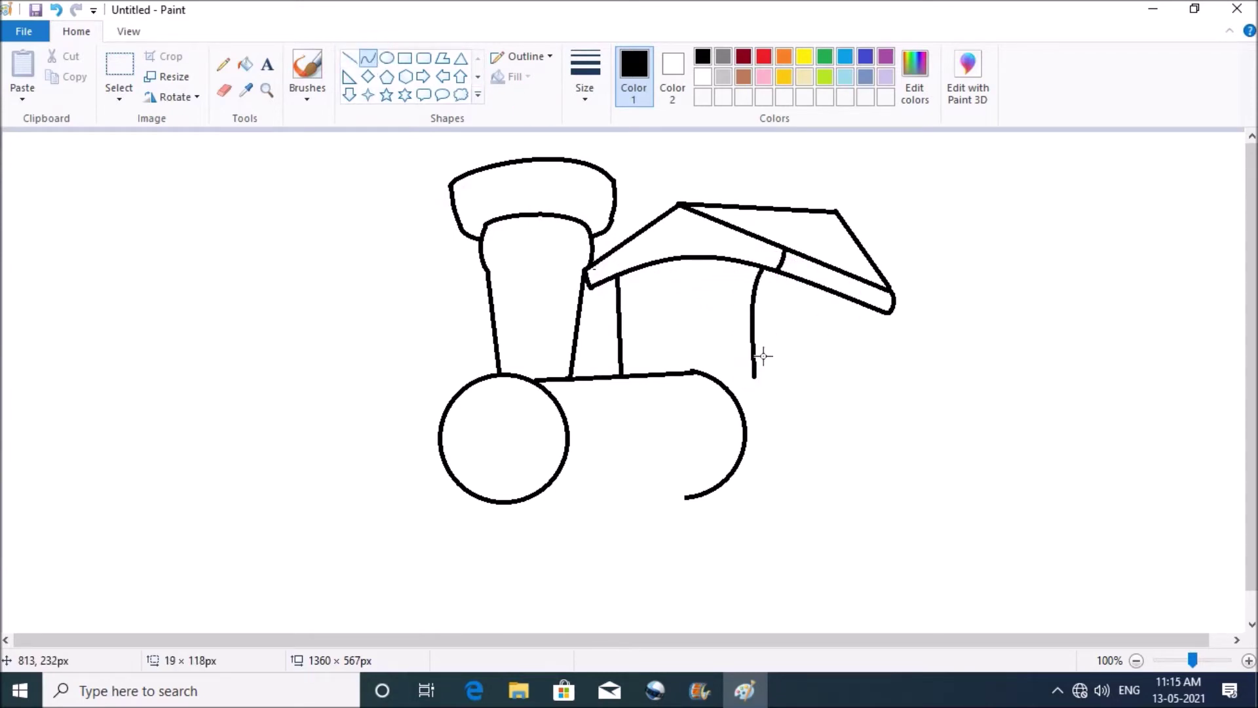
left_click(745, 387)
left_click(351, 58)
left_click_drag(754, 378, 721, 386)
left_click(801, 348)
- Draw the cab's curved rear wall down from the rear end of the roof
left_click(370, 59)
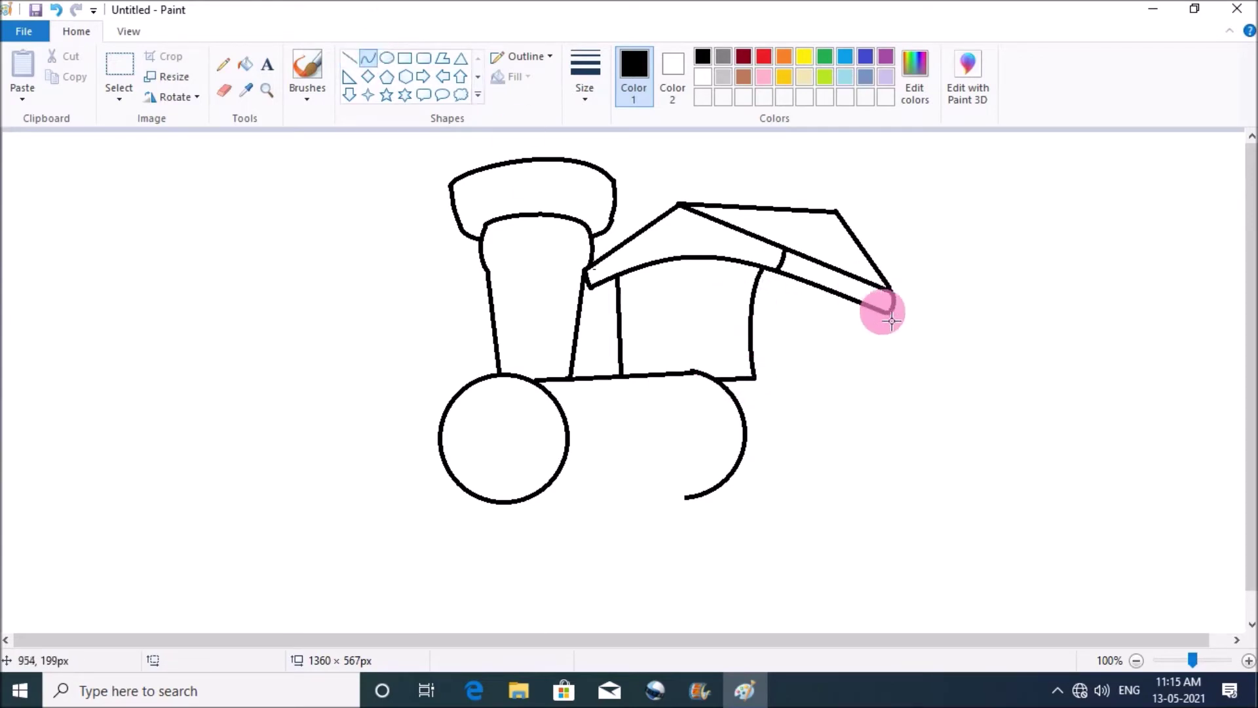
left_click_drag(885, 319, 880, 382)
left_click(876, 349)
- Draw a small upright oval on each side of the boiler circle and two tall oval windows in the cab's front face
left_click(386, 57)
left_click_drag(402, 429, 435, 482)
mouse_move(571, 426)
left_mouse_down()
mouse_move(612, 498)
mouse_move(598, 478)
left_mouse_up()
left_click_drag(639, 297, 734, 368)
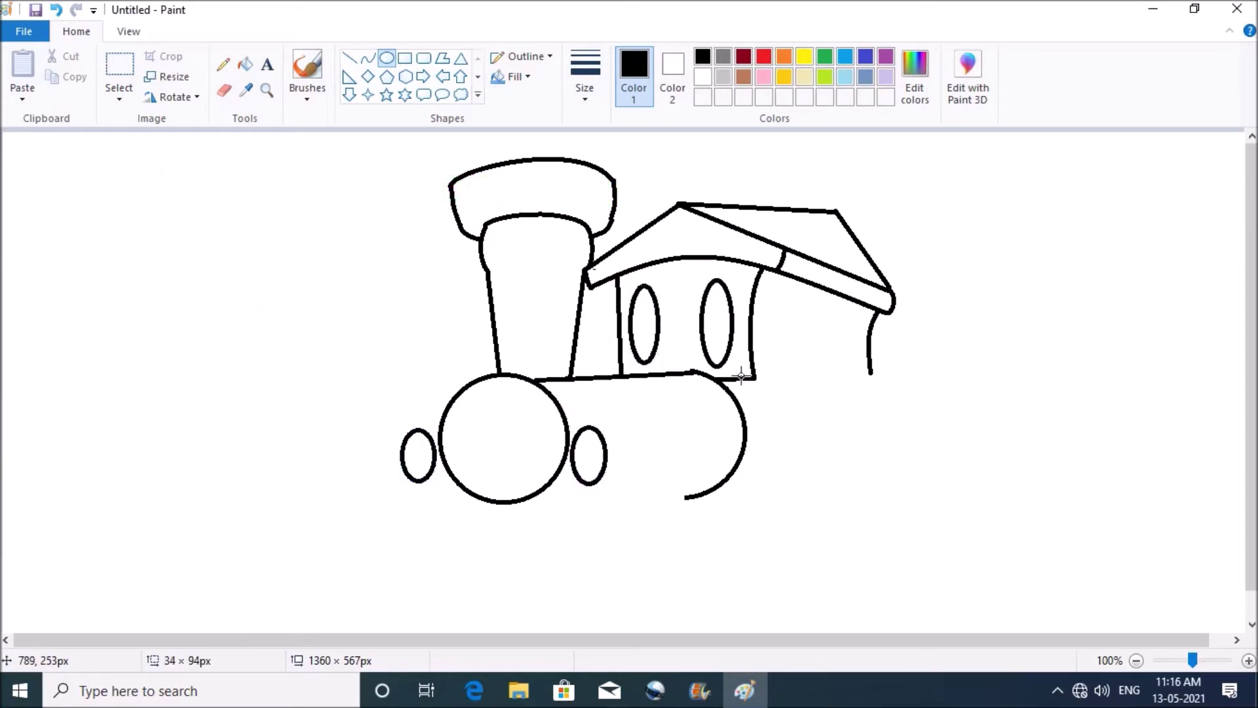
- Draw a rounded window with curves on the cab's side, between the front face and the rear wall
left_click(368, 57)
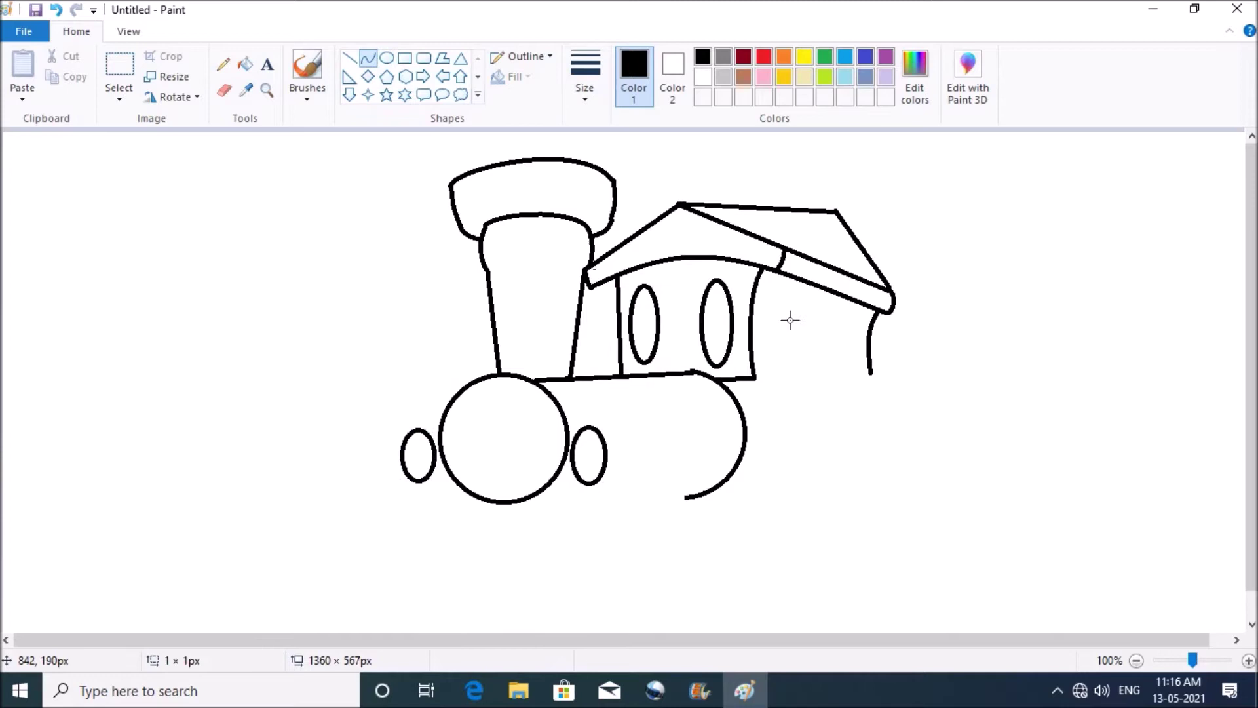
mouse_move(783, 343)
left_mouse_down()
mouse_move(773, 323)
mouse_move(809, 336)
mouse_move(780, 309)
mouse_move(813, 323)
mouse_move(798, 295)
mouse_move(780, 309)
mouse_move(845, 318)
mouse_move(845, 374)
left_mouse_up()
left_click_drag(784, 371, 786, 378)
left_click(822, 385)
left_click(1034, 317)
key("ctrl+z")
- Draw a large upright oval below the cab's side window as the rear wheel
left_click(387, 56)
left_click_drag(762, 396, 927, 631)
left_click(1020, 374)
left_click_drag(785, 409, 904, 612)
left_click(983, 379)
key("ctrl+z")
- Draw a slightly narrower oval in the blank area and move it inside the rear wheel, aligned with the wheel's right edge
left_click_drag(1006, 303, 1159, 544)
left_click_drag(1104, 391, 1164, 551)
key("ctrl+z")
left_click_drag(1121, 437, 876, 493)
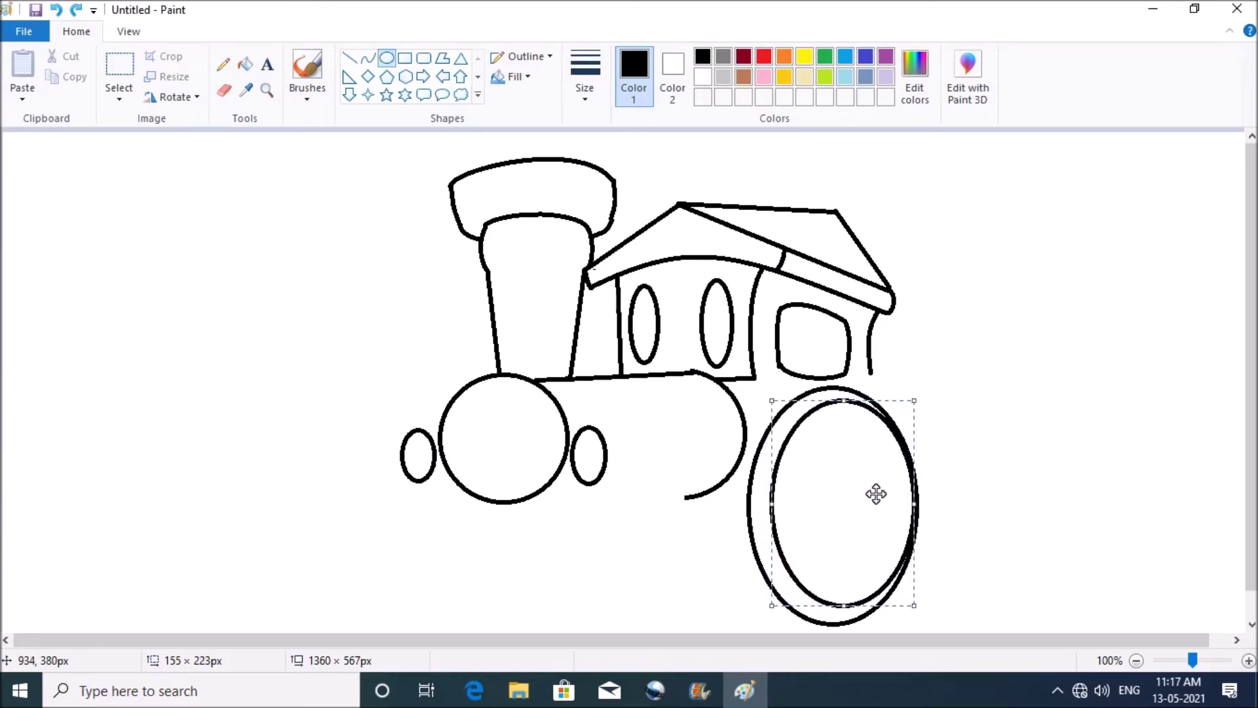
key("ctrl+z")
mouse_move(877, 493)
left_mouse_down()
mouse_move(1087, 350)
mouse_move(1133, 511)
mouse_move(1191, 578)
left_mouse_up()
left_click_drag(1108, 455, 853, 502)
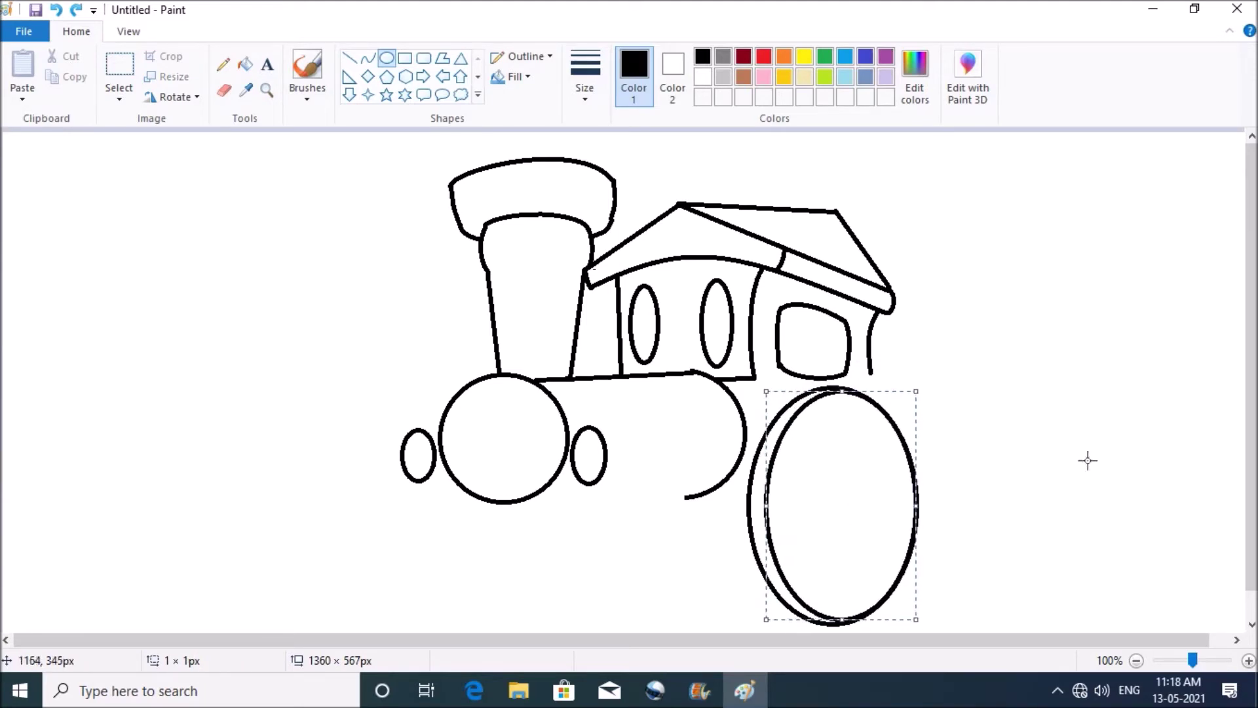
- Replace the two small ovals beside the boiler circle with two ovals about 39 × 64 px at its lower left and lower right
left_click(490, 518)
left_click(224, 90)
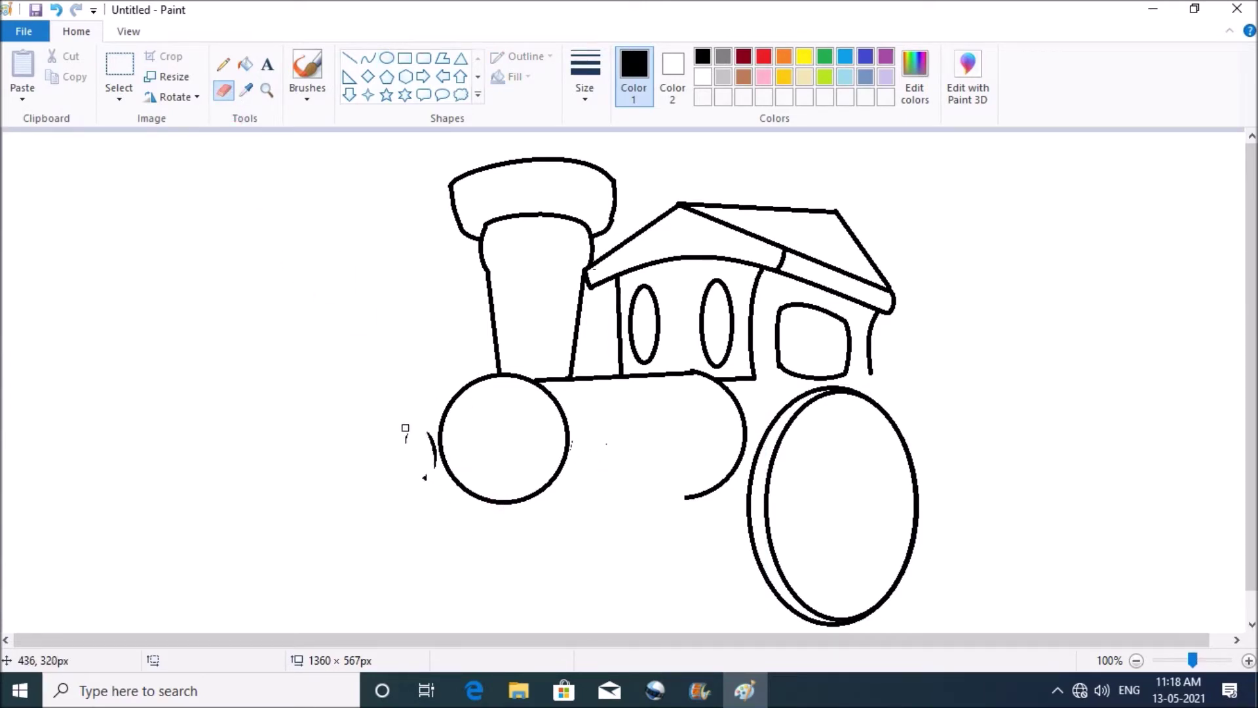
left_click(386, 58)
left_click_drag(562, 489, 606, 556)
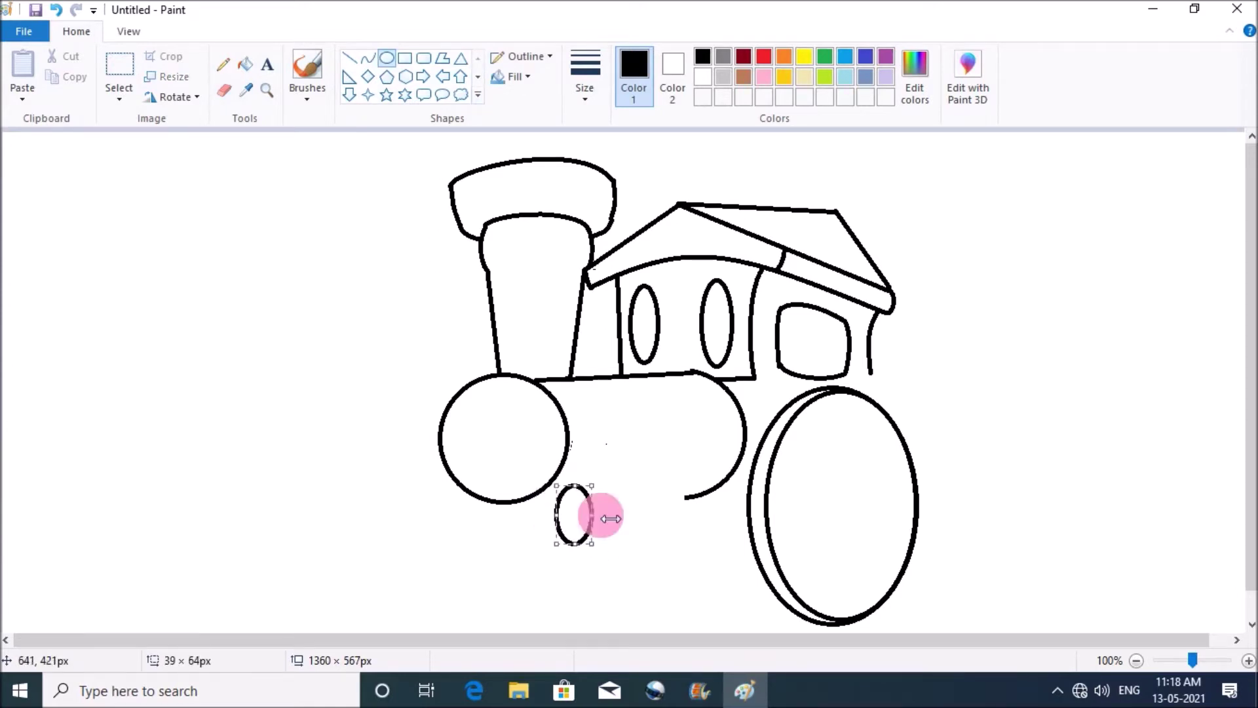
left_click(119, 65)
left_click_drag(553, 483, 443, 521)
- Draw curves behind the lower right small oval to form a short rounded cylinder body
left_click(368, 58)
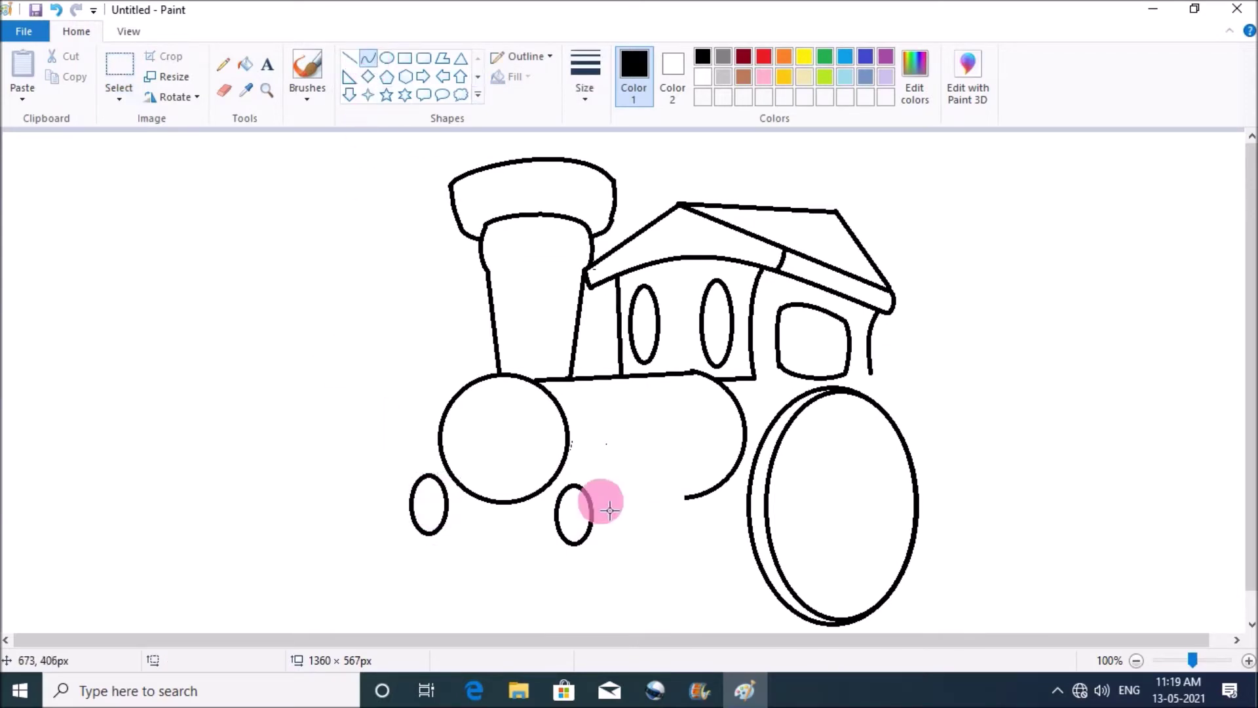
mouse_move(597, 507)
left_mouse_down()
mouse_move(625, 501)
mouse_move(613, 497)
left_mouse_up()
key("ctrl+z")
left_click(612, 497)
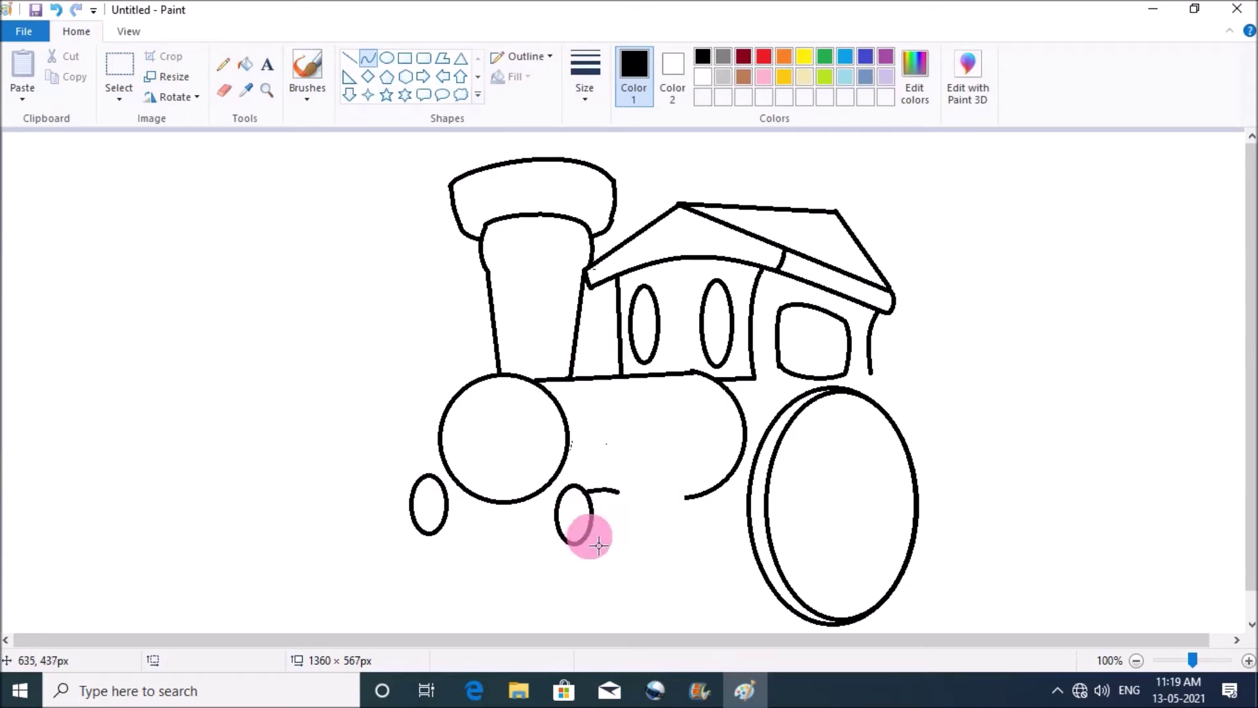
left_click_drag(587, 537, 619, 533)
double_click(604, 537)
- Draw two parallel rod lines from the cylinder into the rear wheel and cap their end with a small oval
left_click_drag(619, 490, 813, 494)
left_click(349, 58)
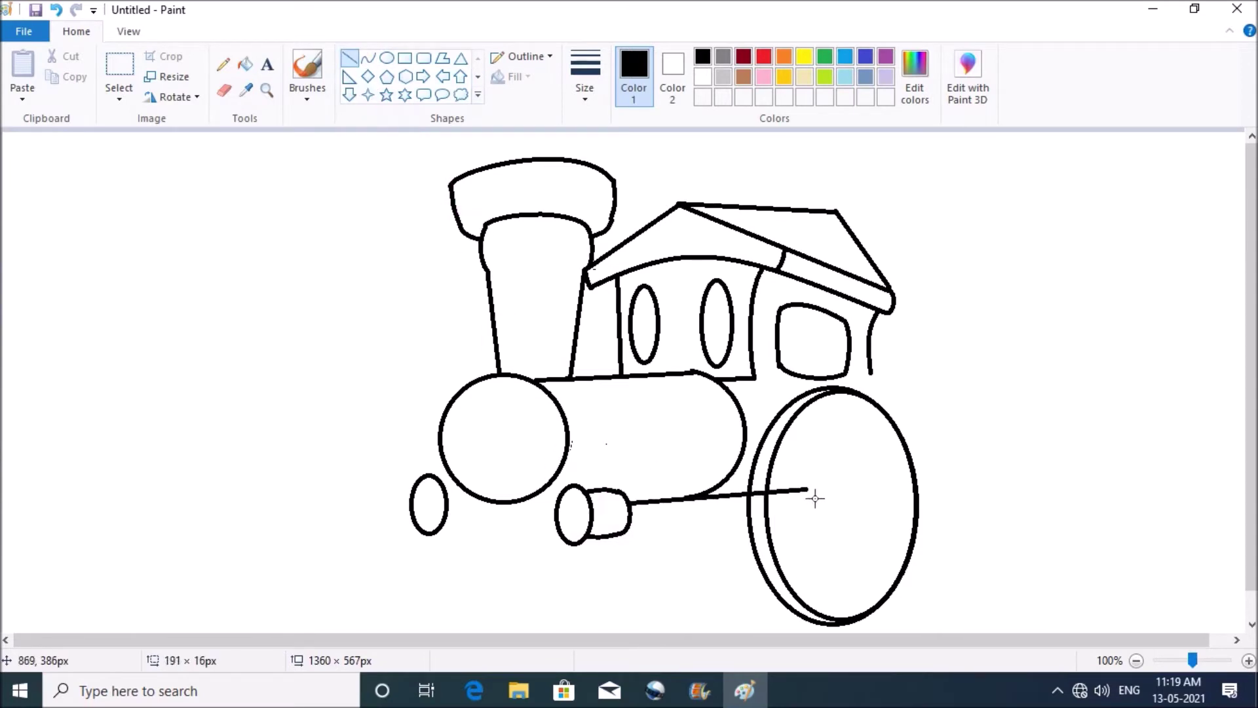
left_click_drag(637, 526, 811, 513)
left_click(387, 58)
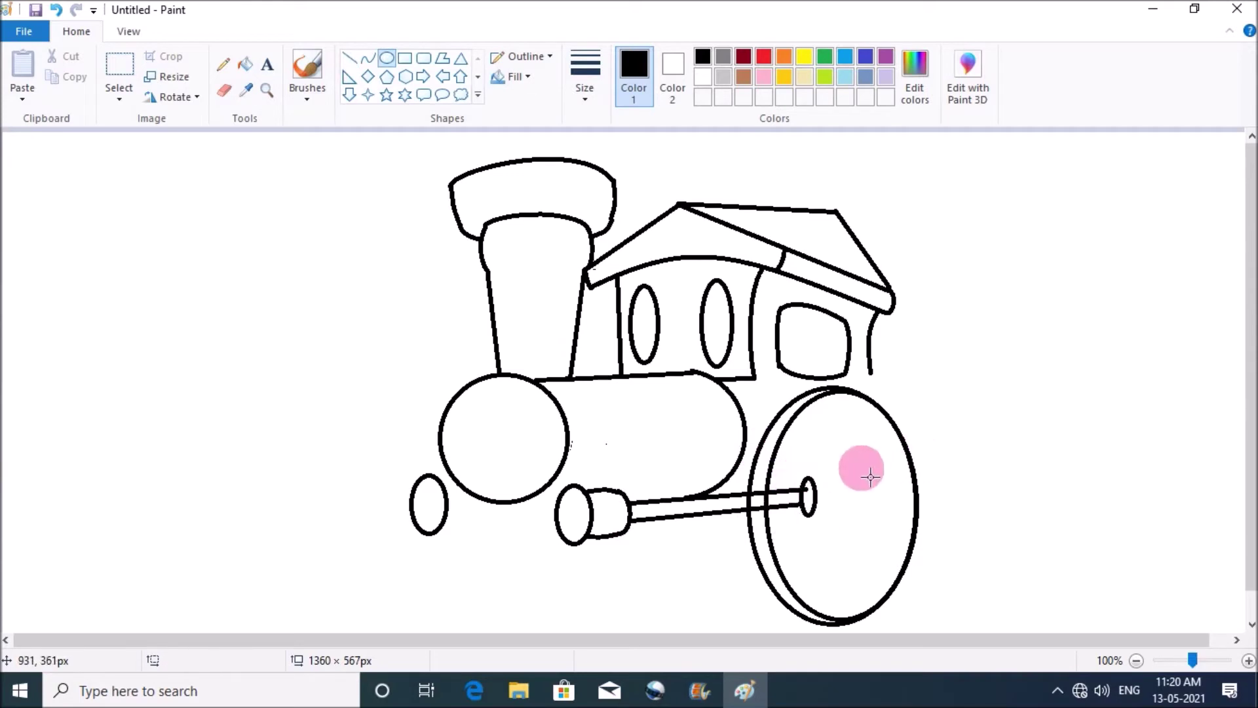
- Draw three nested upright ovals at the centre of the rear wheel as its hub
left_click_drag(821, 457, 889, 566)
left_click_drag(854, 498, 882, 551)
left_click(858, 483)
left_click(848, 415)
left_click(857, 427)
mouse_move(853, 486)
left_mouse_down()
mouse_move(872, 533)
mouse_move(866, 516)
left_mouse_up()
key("ctrl+z")
left_click(871, 440)
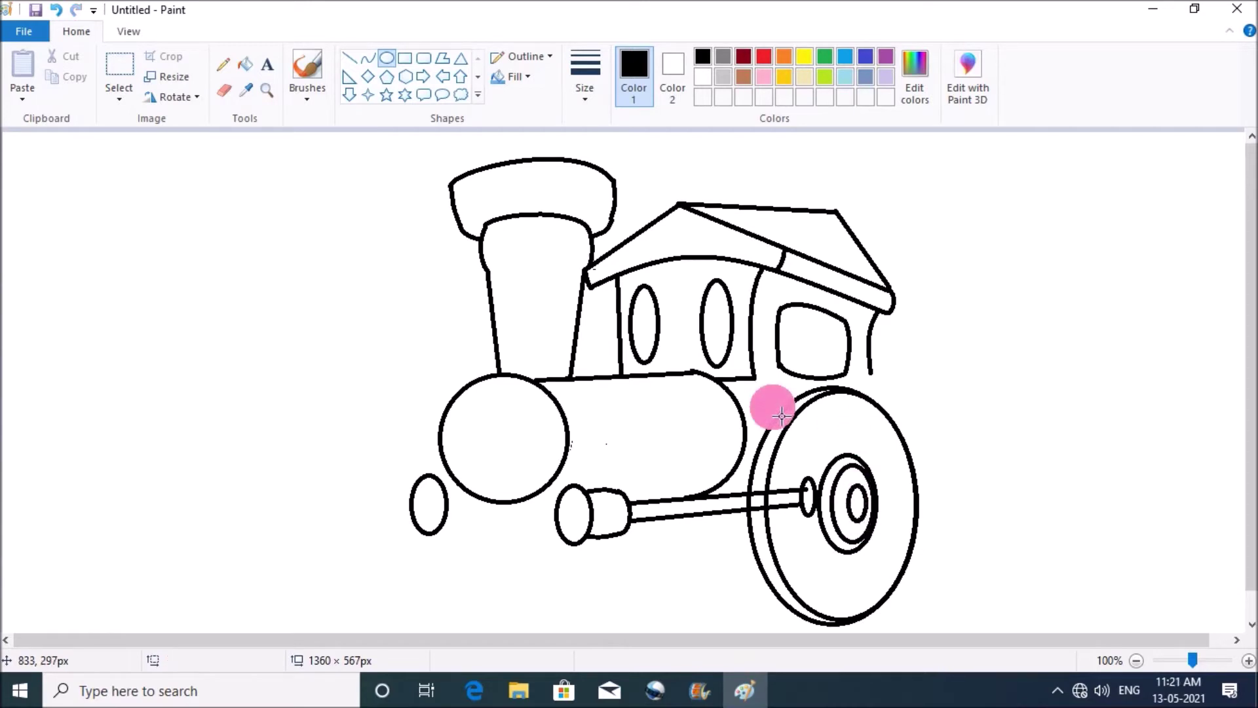
- Erase the boiler's front circle and draw a larger circle in the blank area left of the train
left_click(349, 57)
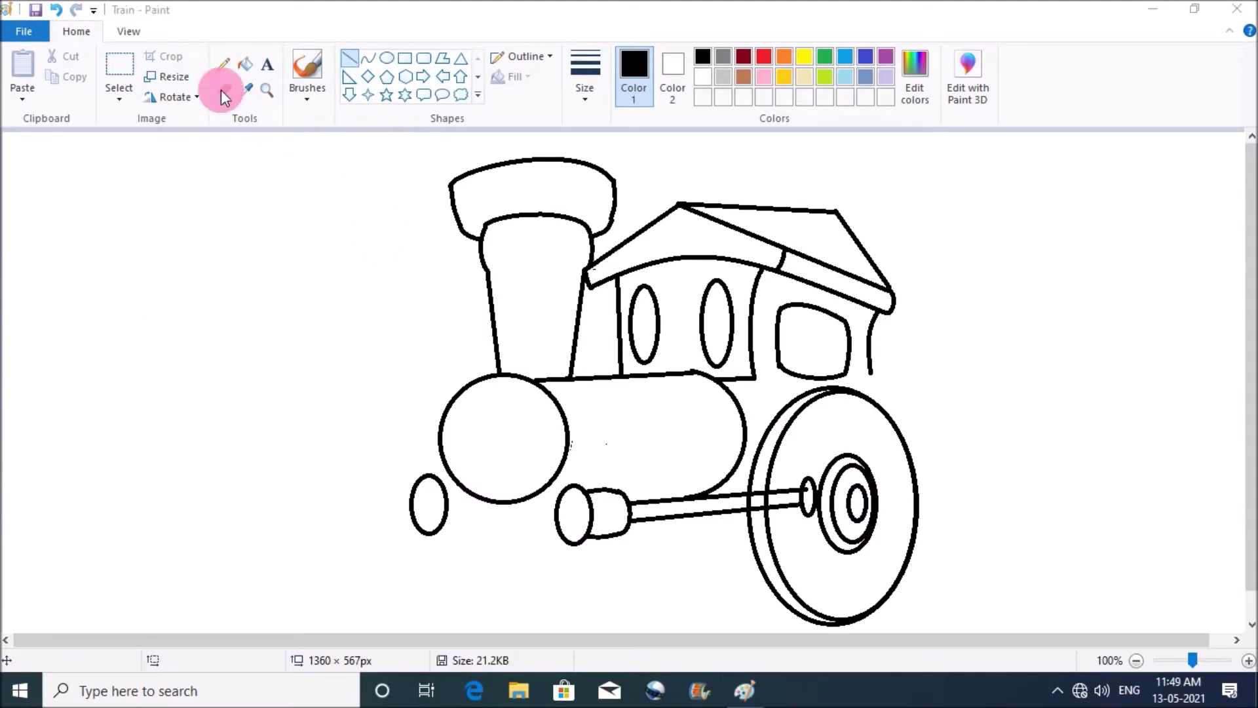
left_click(224, 90)
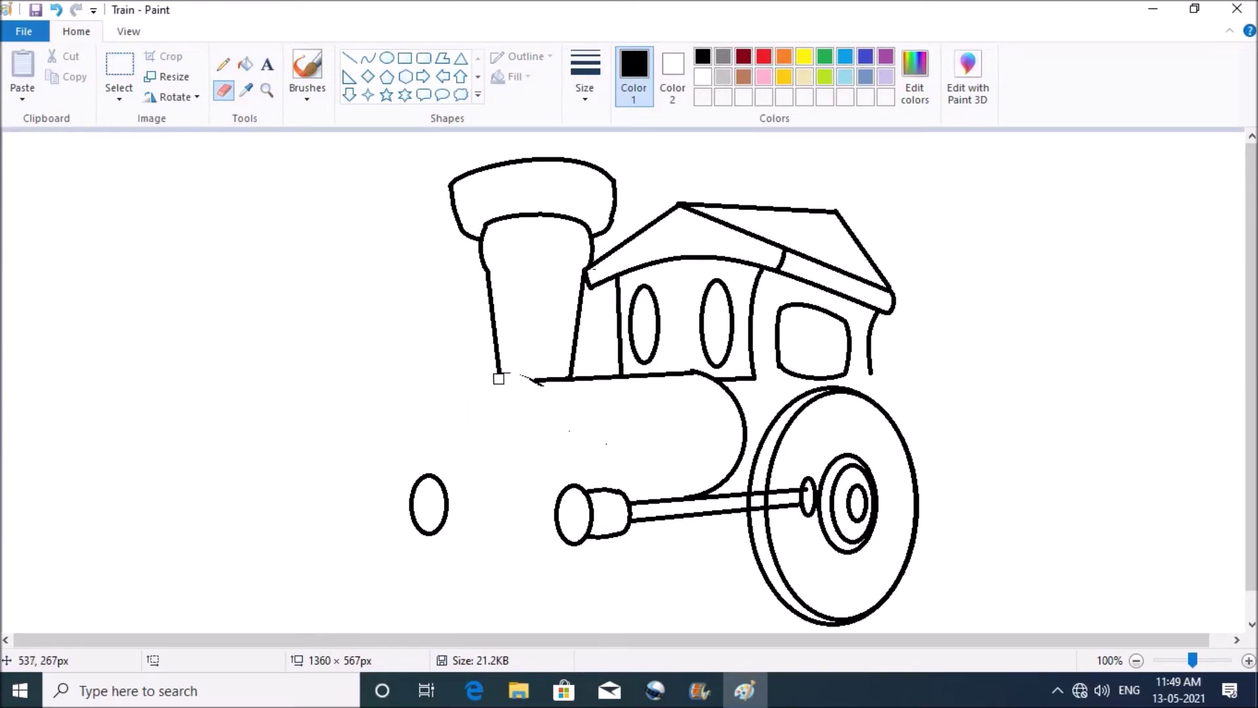
left_click(387, 58)
left_click_drag(197, 336, 356, 492)
mouse_move(293, 418)
left_mouse_down()
mouse_move(529, 464)
mouse_move(347, 330)
left_mouse_up()
left_click(253, 485)
- Move the small oval at the boiler's lower left farther left, away from the train
left_click_drag(390, 452, 470, 546)
right_click(470, 545)
left_click(118, 68)
left_click_drag(439, 530, 313, 557)
- Move the large circle onto the boiler's front end and place a copy slightly to the right to form a rim
left_click_drag(230, 233, 406, 403)
left_click_drag(357, 357, 527, 483)
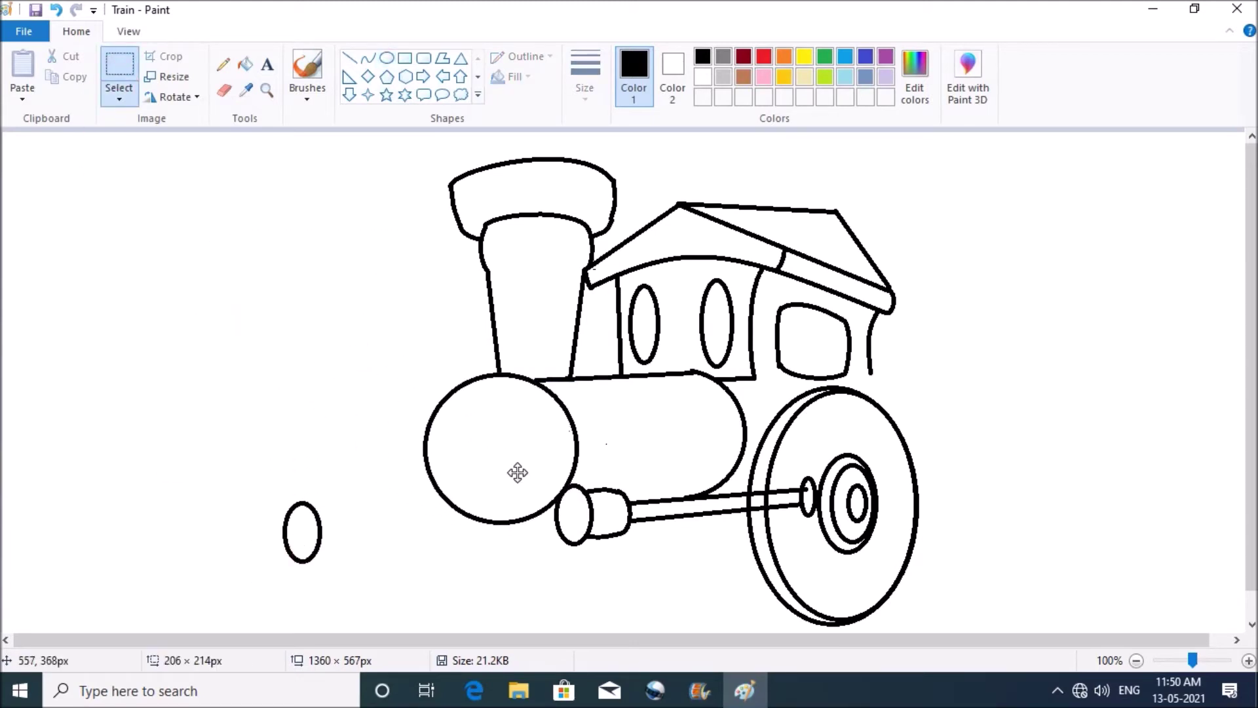
mouse_move(528, 483)
left_mouse_down()
mouse_move(525, 494)
mouse_move(540, 482)
left_mouse_up()
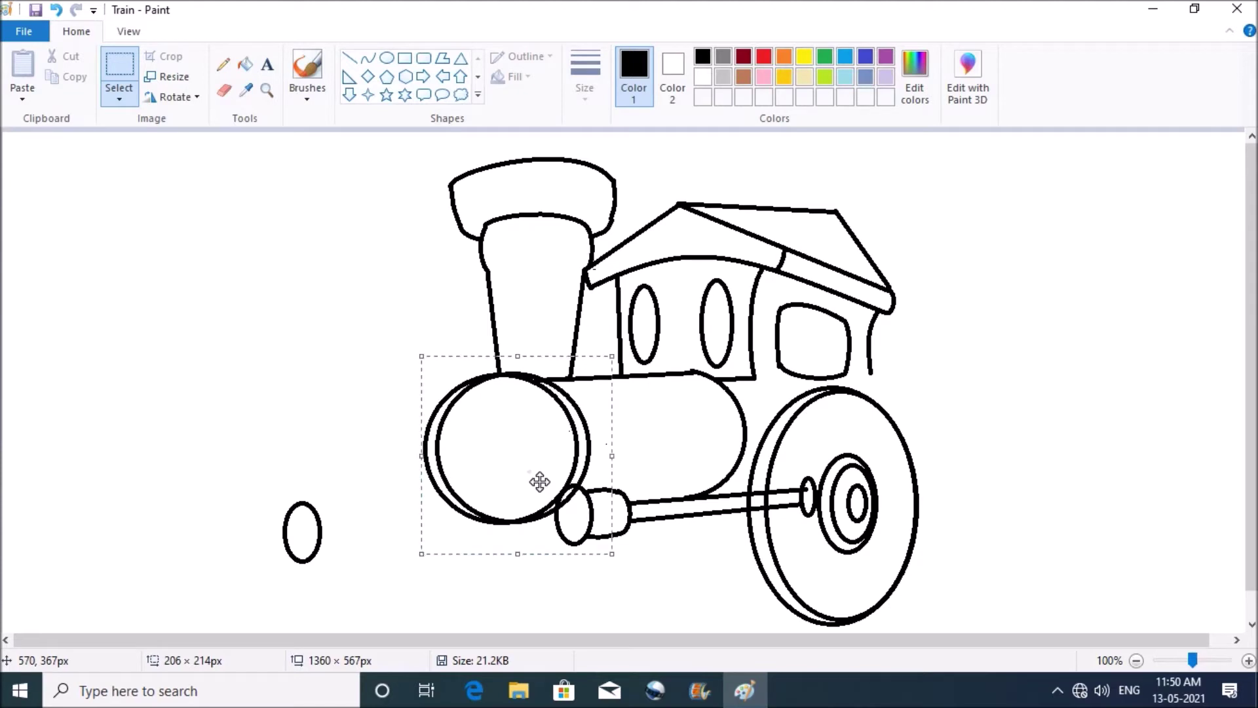
- Erase the overlapping inner arc of the boiler front and the circle lines crossing the small cylinder oval
left_click(224, 90)
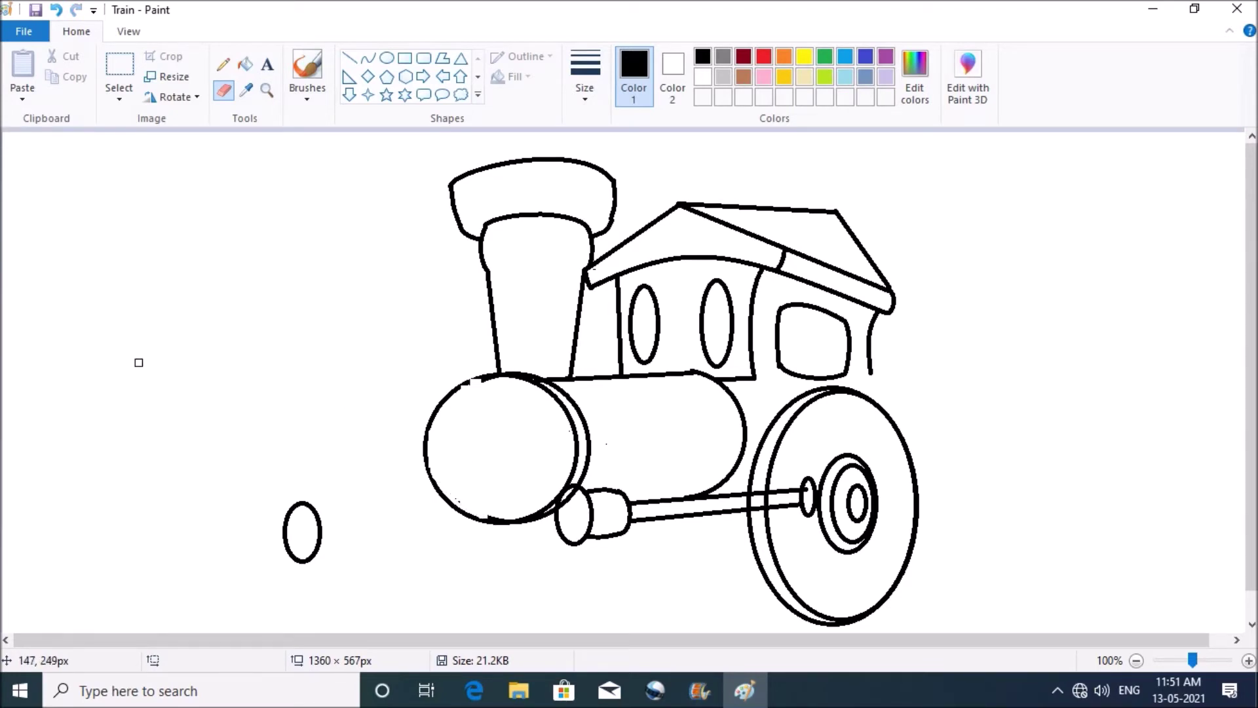
left_click(267, 90)
left_click(570, 515)
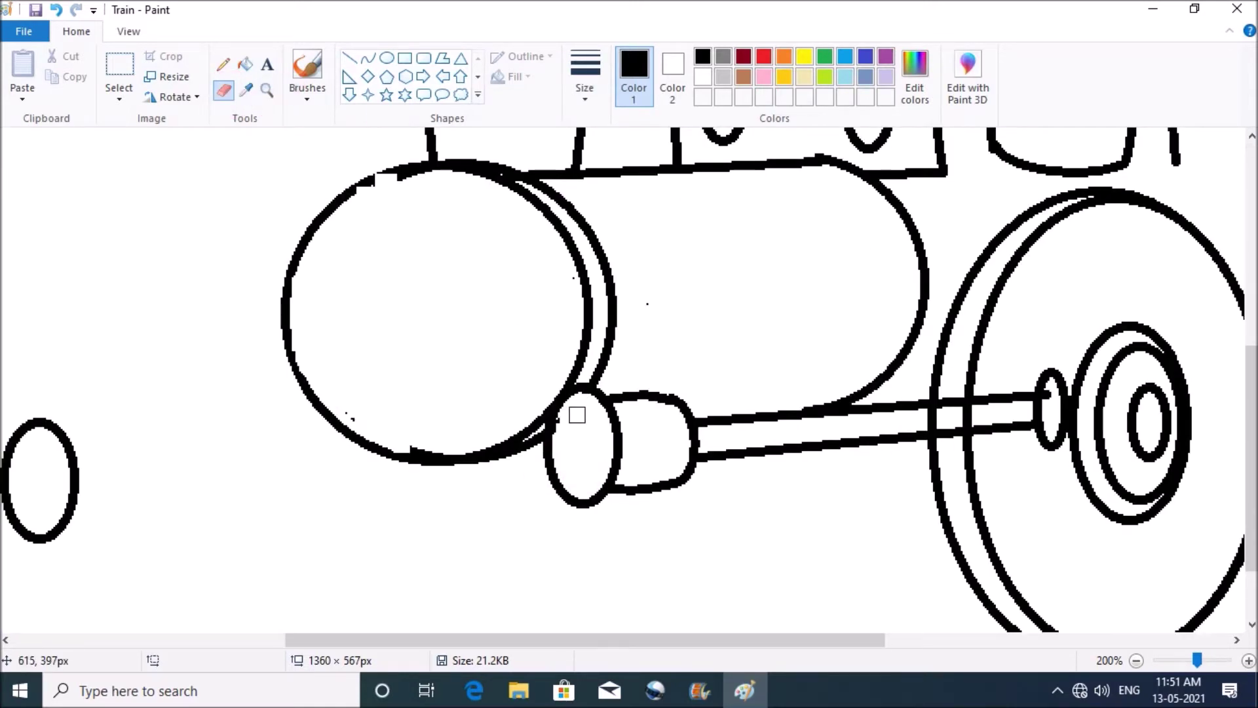
left_click(267, 89)
right_click(288, 188)
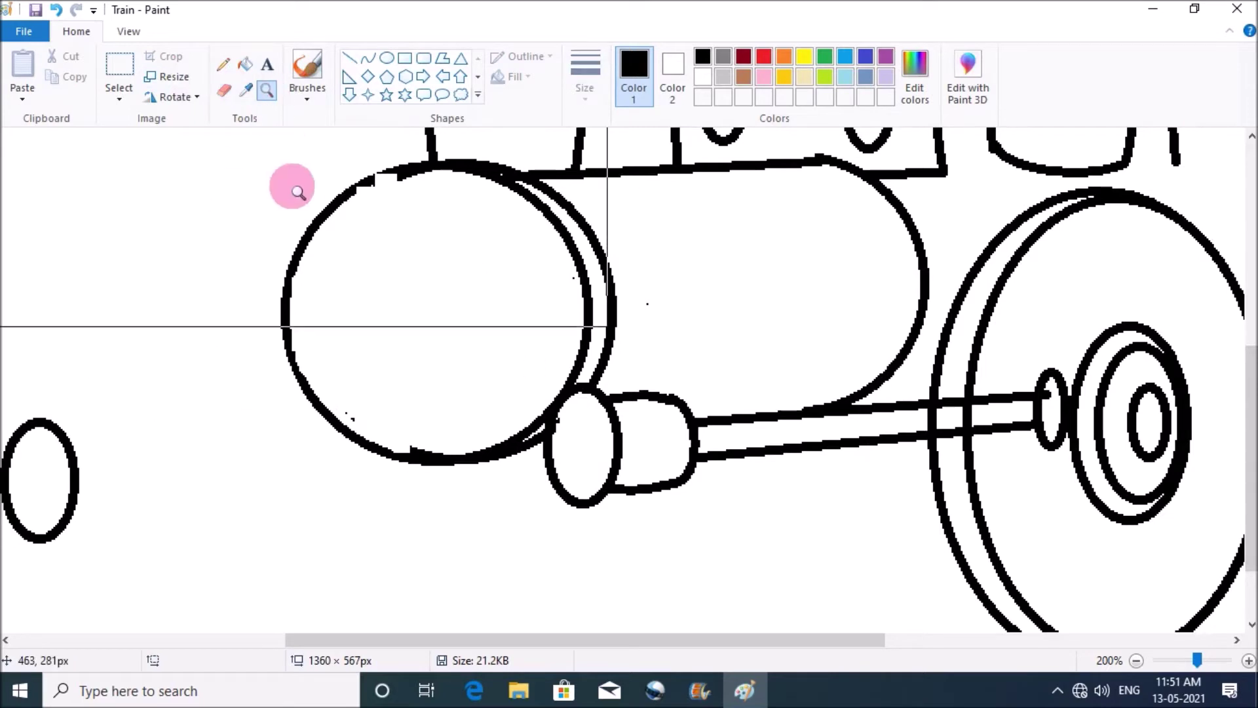
left_click(386, 58)
left_click_drag(255, 457, 294, 551)
key("ctrl+z")
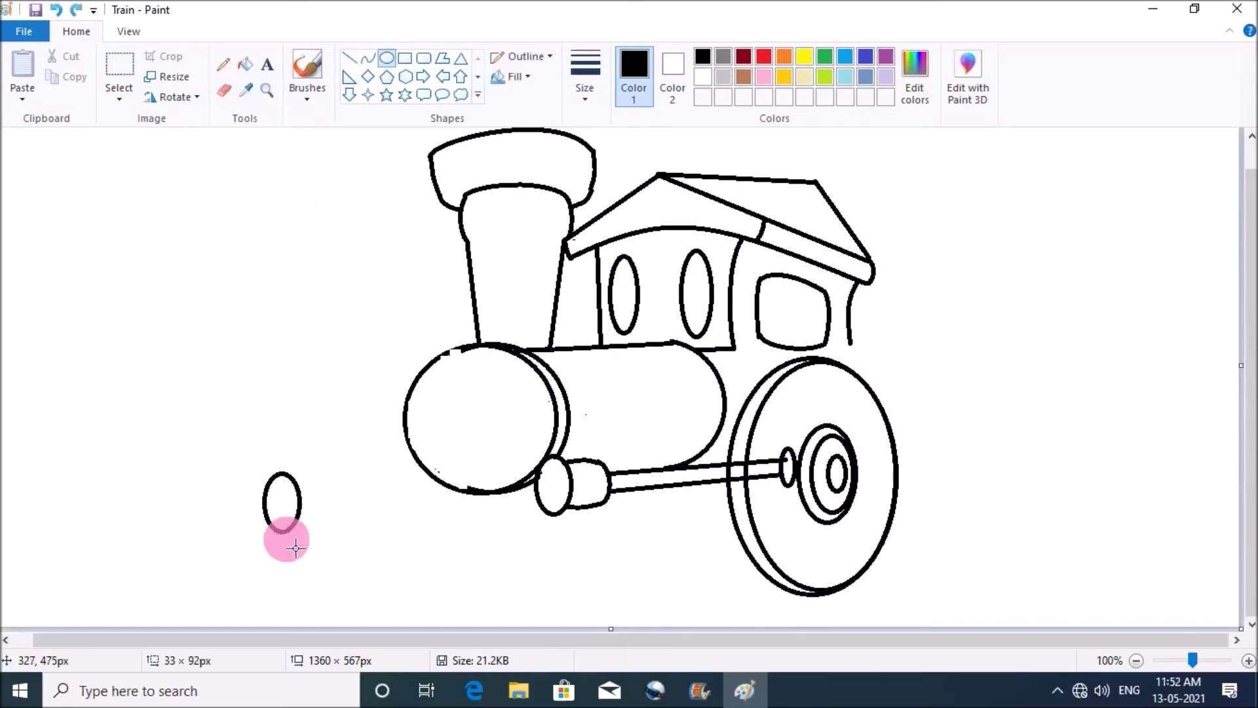
- Move the detached small oval against the lower left edge of the boiler's front circle
left_click(119, 86)
left_click_drag(253, 457, 318, 550)
left_click_drag(288, 516, 401, 494)
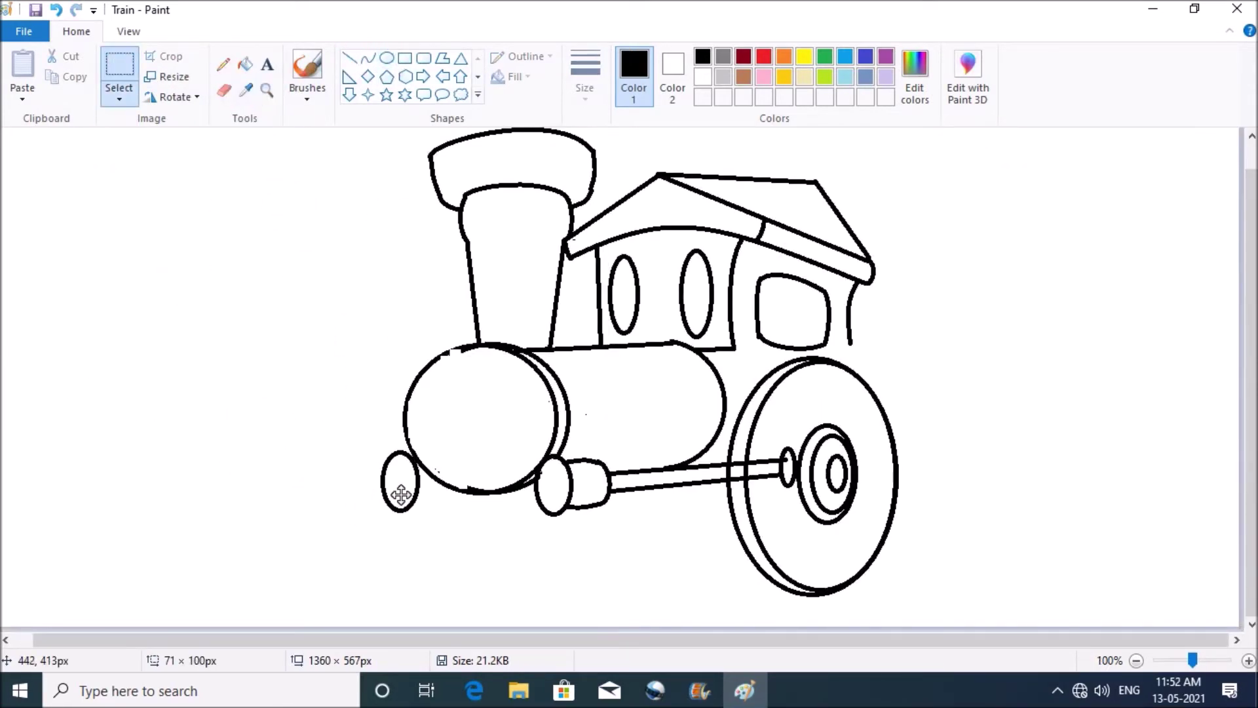
- Draw a slightly larger oval around each of the two small buffer ovals to give them rims
left_click(387, 58)
left_click_drag(543, 459, 584, 529)
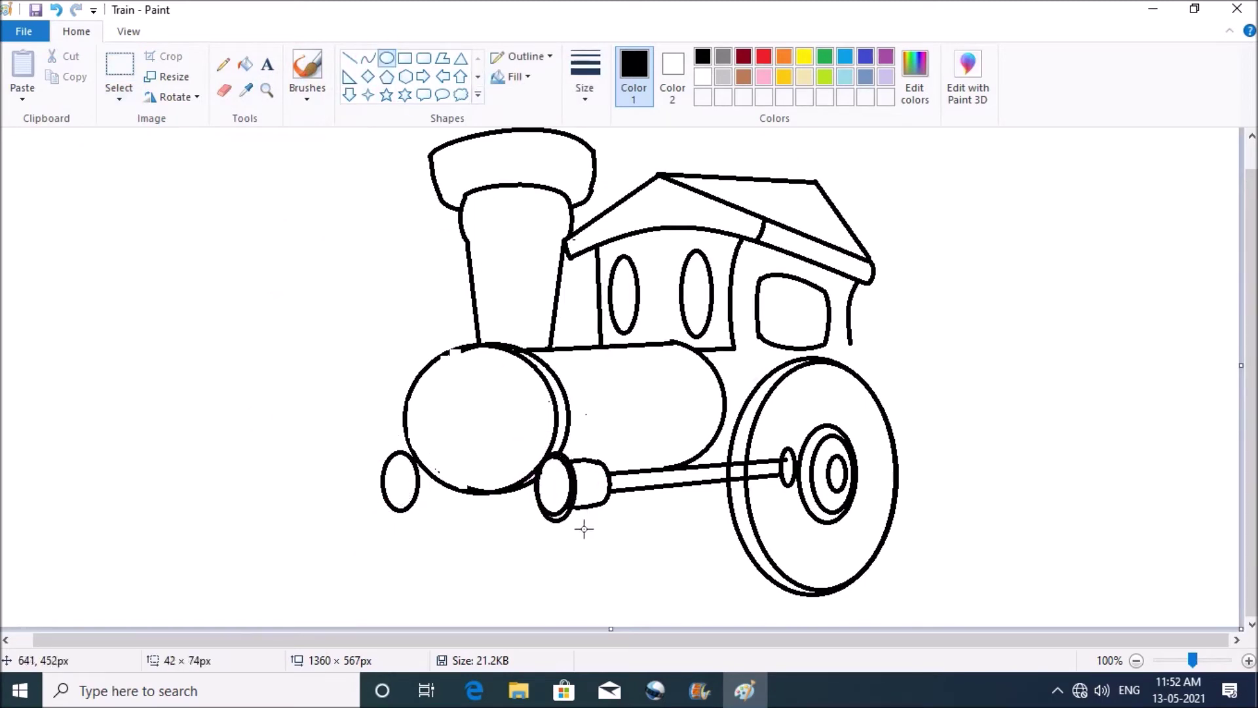
left_click_drag(382, 452, 430, 514)
left_click(238, 393)
- Draw a round nose and a curved smile with short curved strokes at both ends on the boiler's front
left_click_drag(457, 372, 493, 412)
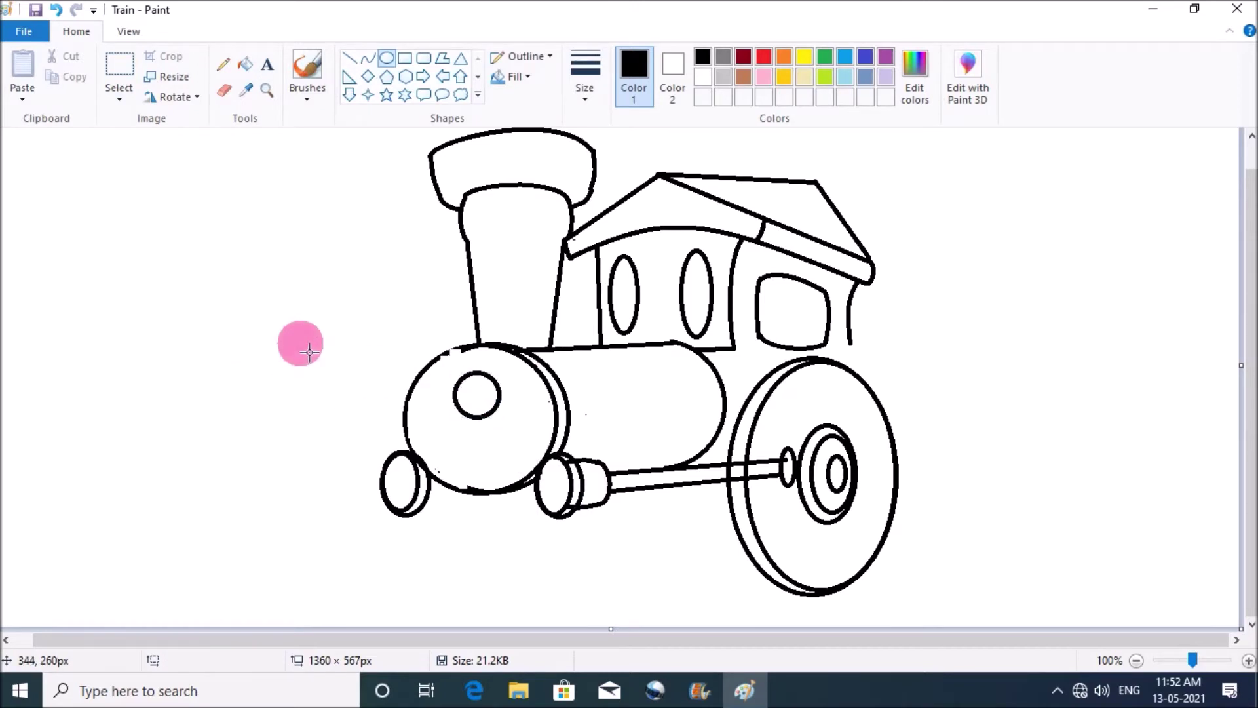
left_click(368, 58)
left_click_drag(521, 450, 501, 471)
left_click_drag(505, 423, 518, 451)
key("ctrl+z")
left_click(519, 435)
left_click(518, 435)
left_click_drag(446, 431, 435, 450)
left_click(438, 439)
left_click(437, 439)
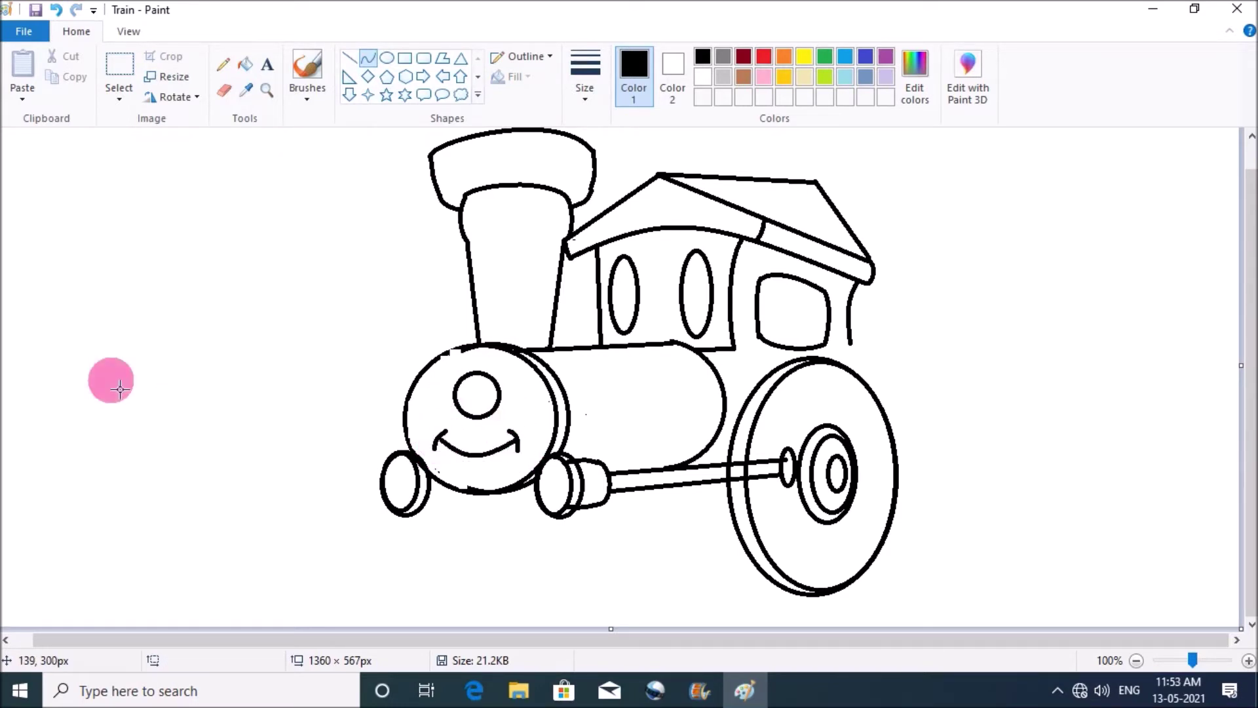
- Draw two straight lines slanting outward from beneath the boiler's front circle, one on each side
left_click(350, 58)
left_click(457, 497)
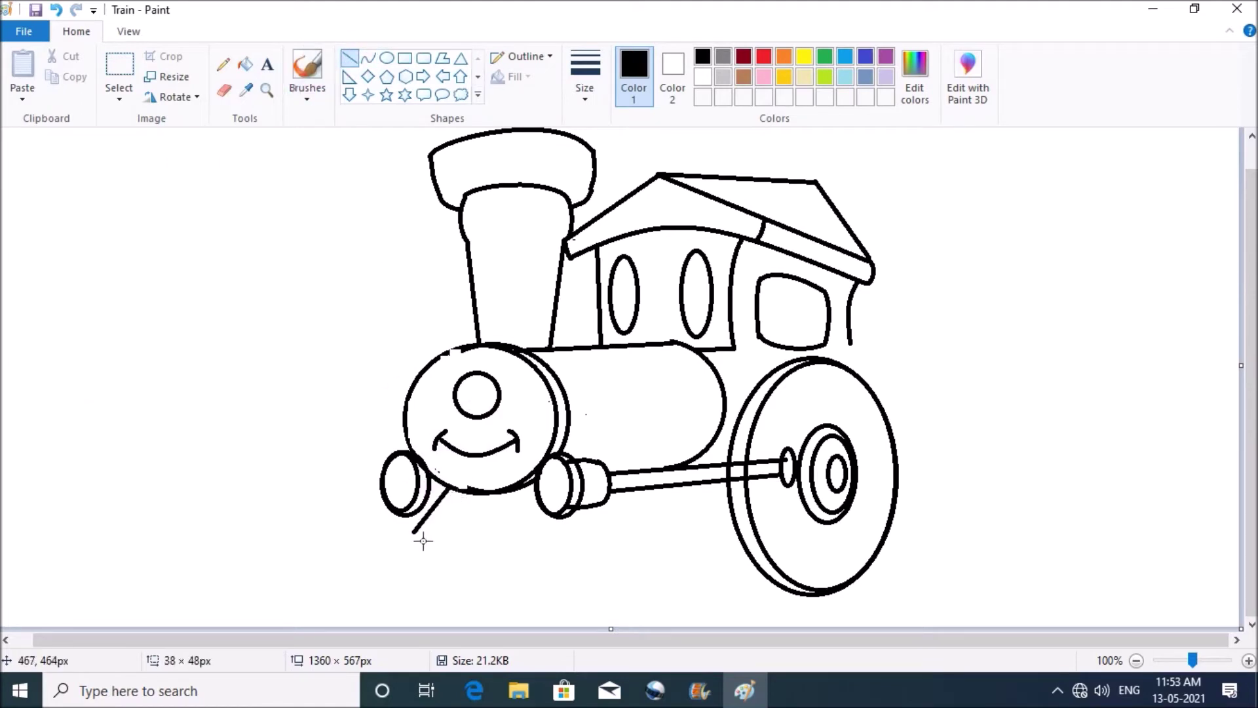
left_click_drag(515, 490, 538, 520)
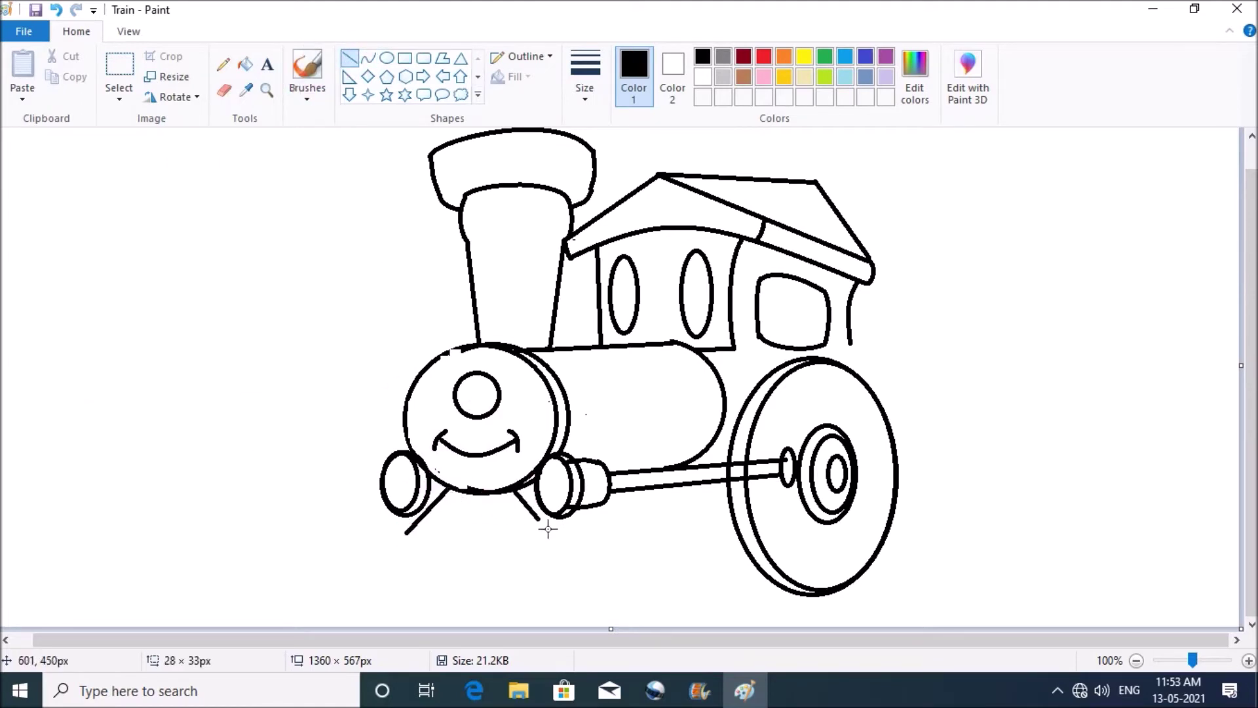
left_click(603, 528)
- Extend both slanted lines downward with outward-bending curves to form the sides of the cowcatcher
left_click_drag(549, 533, 711, 512)
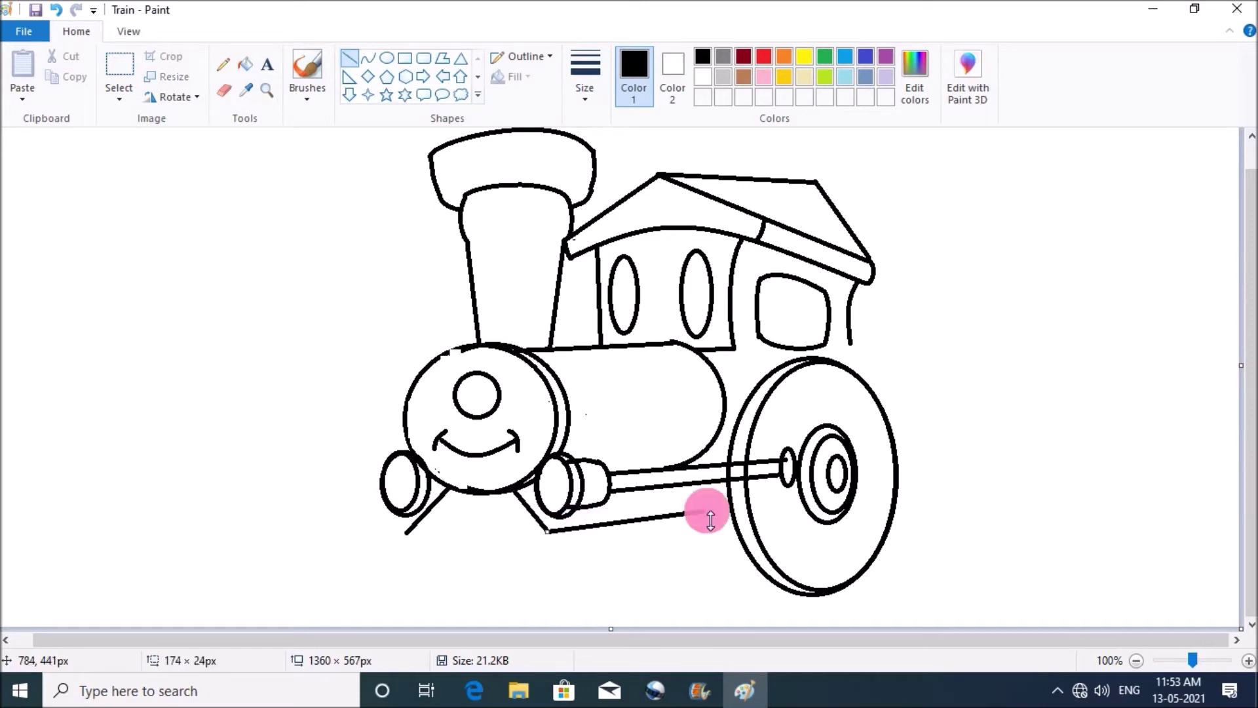
key("ctrl+z")
left_click_drag(373, 594, 385, 557)
left_click(372, 576)
left_click(315, 472)
left_click_drag(548, 534, 548, 536)
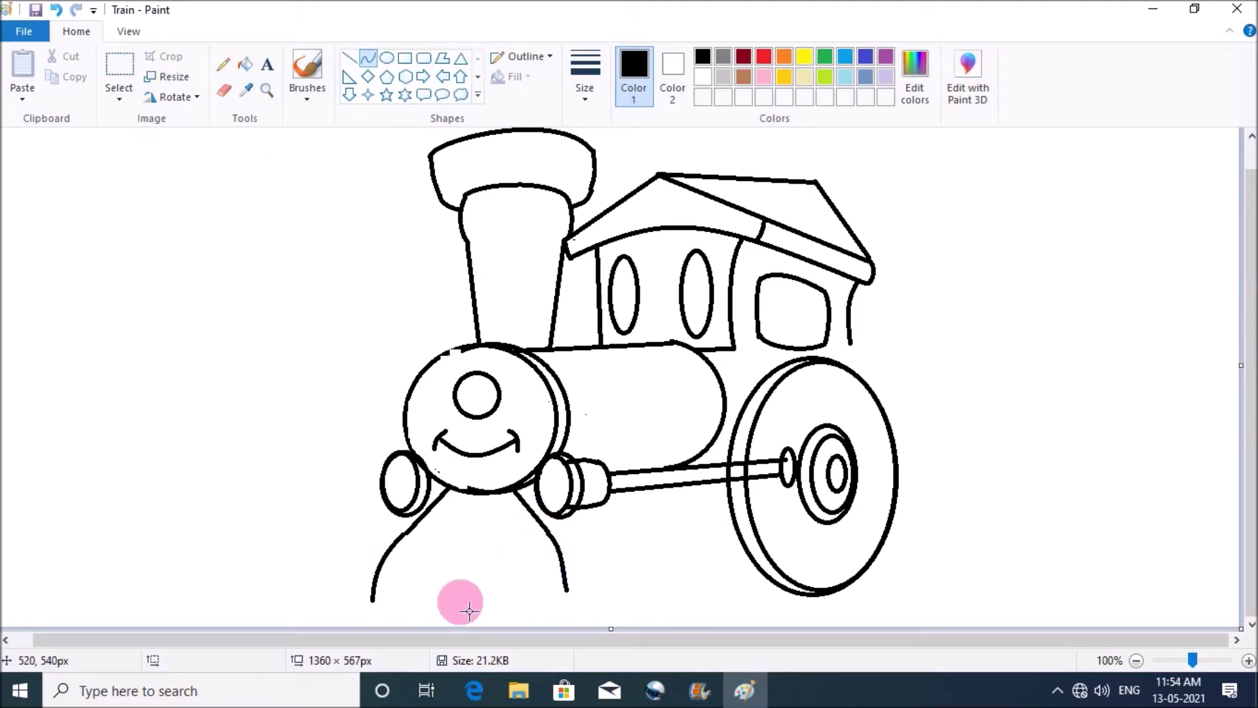
- Close the base of the cowcatcher with two downward-bowed curves that form a thin bottom rim
left_click_drag(371, 599, 573, 599)
left_click(374, 623)
left_click_drag(497, 622, 485, 652)
left_click(283, 503)
mouse_move(374, 604)
left_mouse_down()
mouse_move(518, 608)
mouse_move(568, 591)
left_mouse_up()
left_click_drag(456, 615, 451, 631)
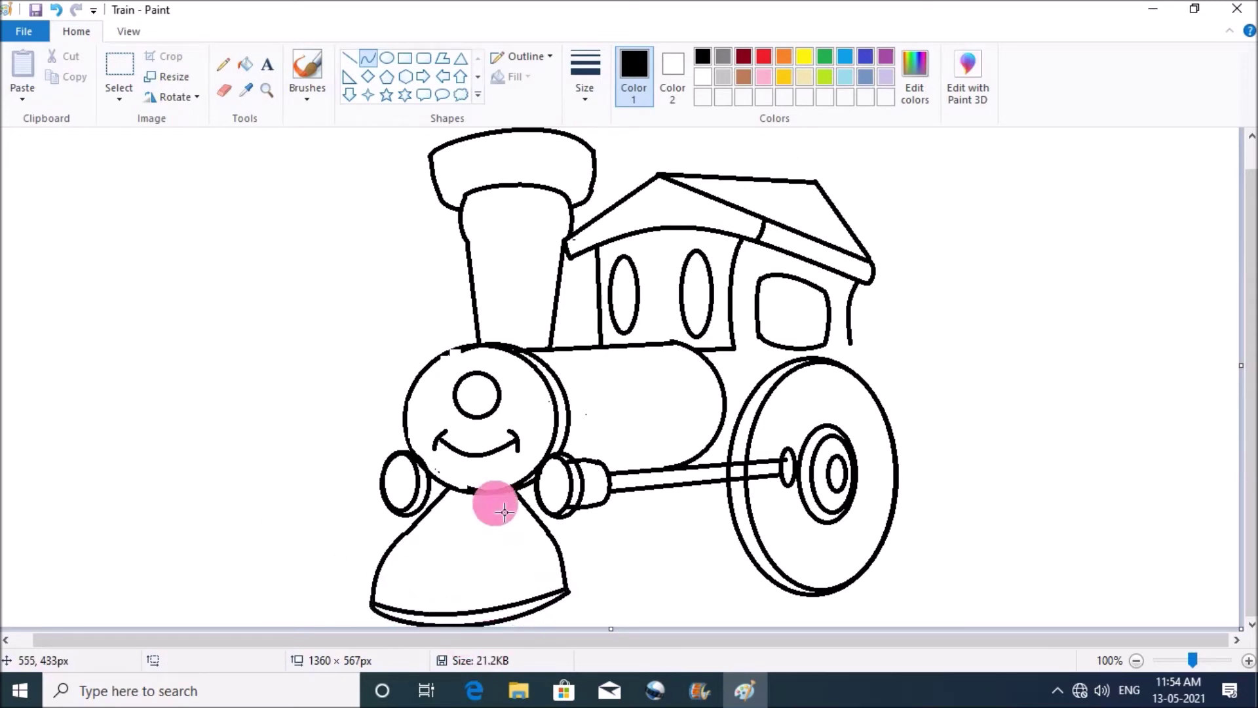
- Draw a curved line down the cowcatcher's right side and a curved line across its middle
mouse_move(496, 502)
left_mouse_down()
mouse_move(539, 591)
mouse_move(534, 561)
left_mouse_up()
mouse_move(390, 547)
left_mouse_down()
mouse_move(554, 544)
mouse_move(549, 554)
left_mouse_up()
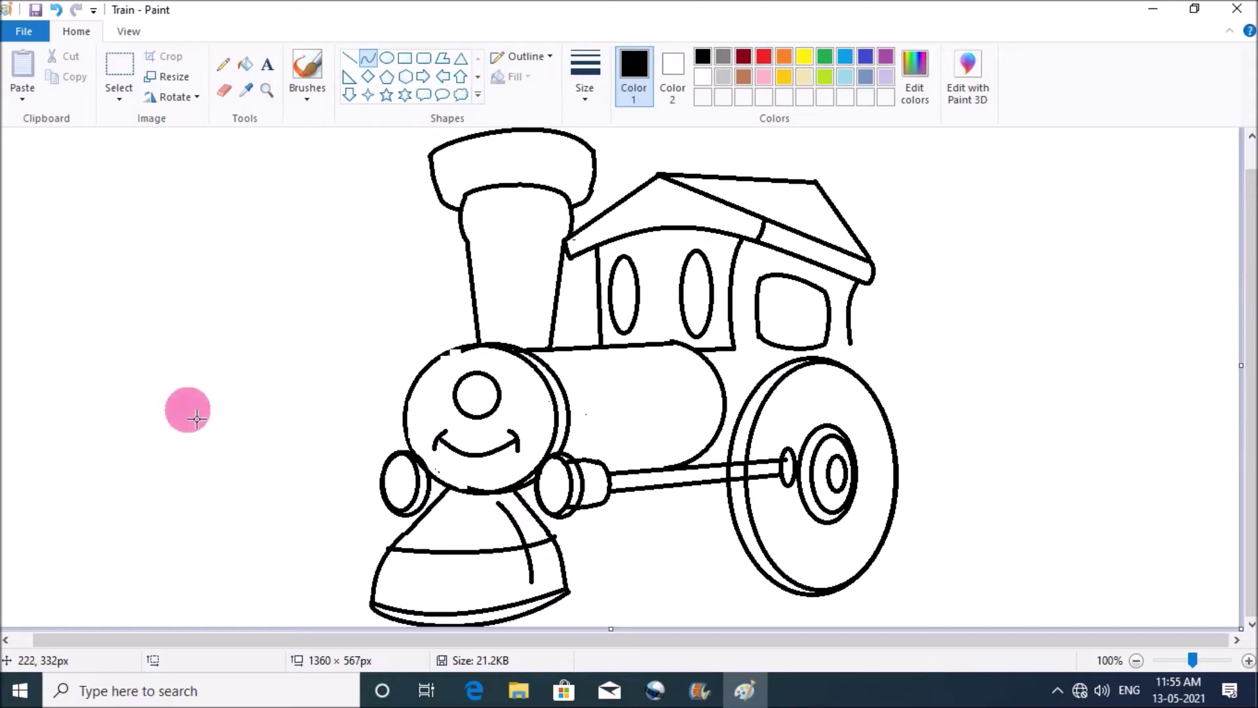
left_click(223, 90)
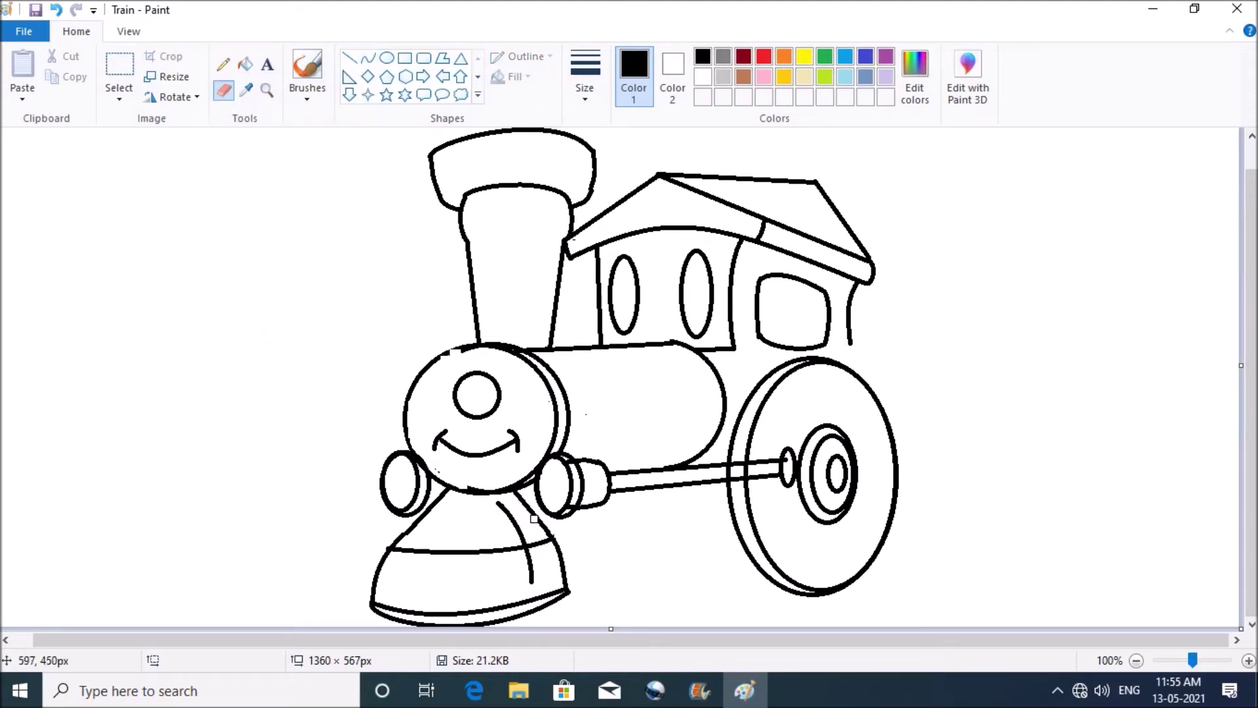
- Draw a straight frame line from the cowcatcher toward the large wheel and continue it downward along the wheel's edge
left_click(352, 59)
mouse_move(542, 519)
left_mouse_down()
mouse_move(734, 501)
mouse_move(713, 514)
left_mouse_up()
left_click(781, 484)
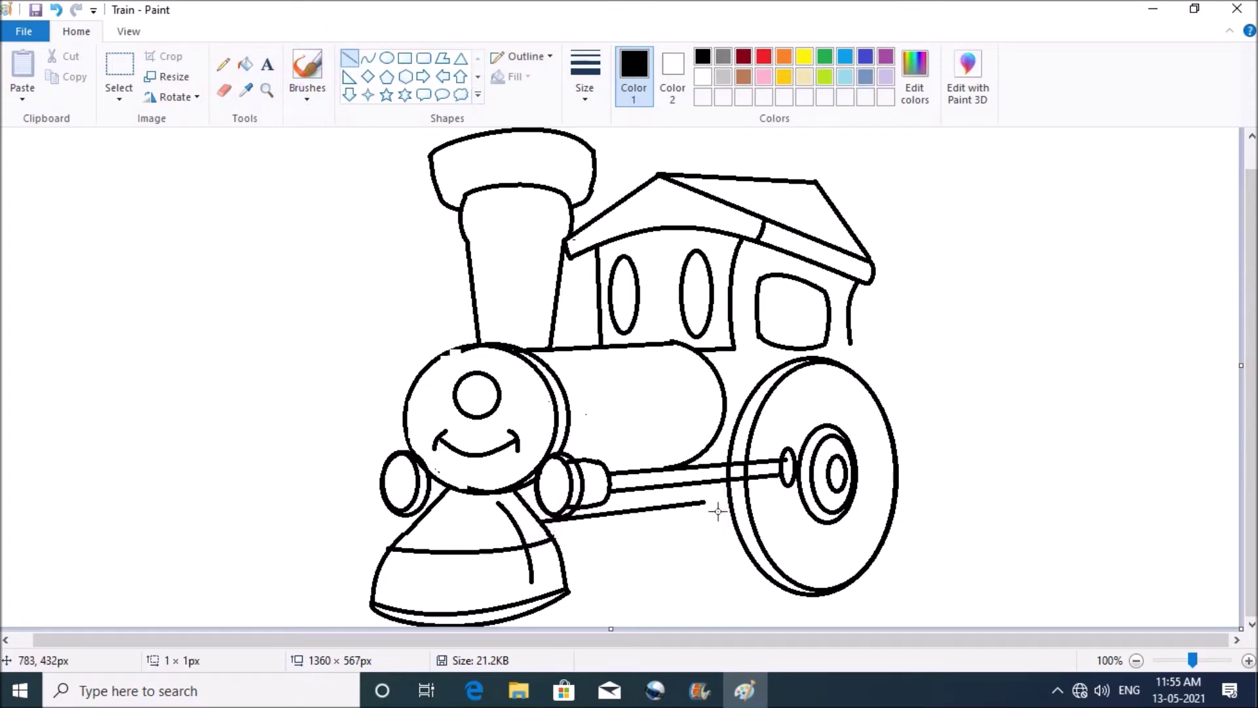
left_click(712, 545)
left_click(742, 540)
- Draw a small wheel of concentric ovals below the frame line beside the cowcatcher, with a hub about 17 × 27 px
left_click(386, 58)
left_click_drag(588, 557, 643, 625)
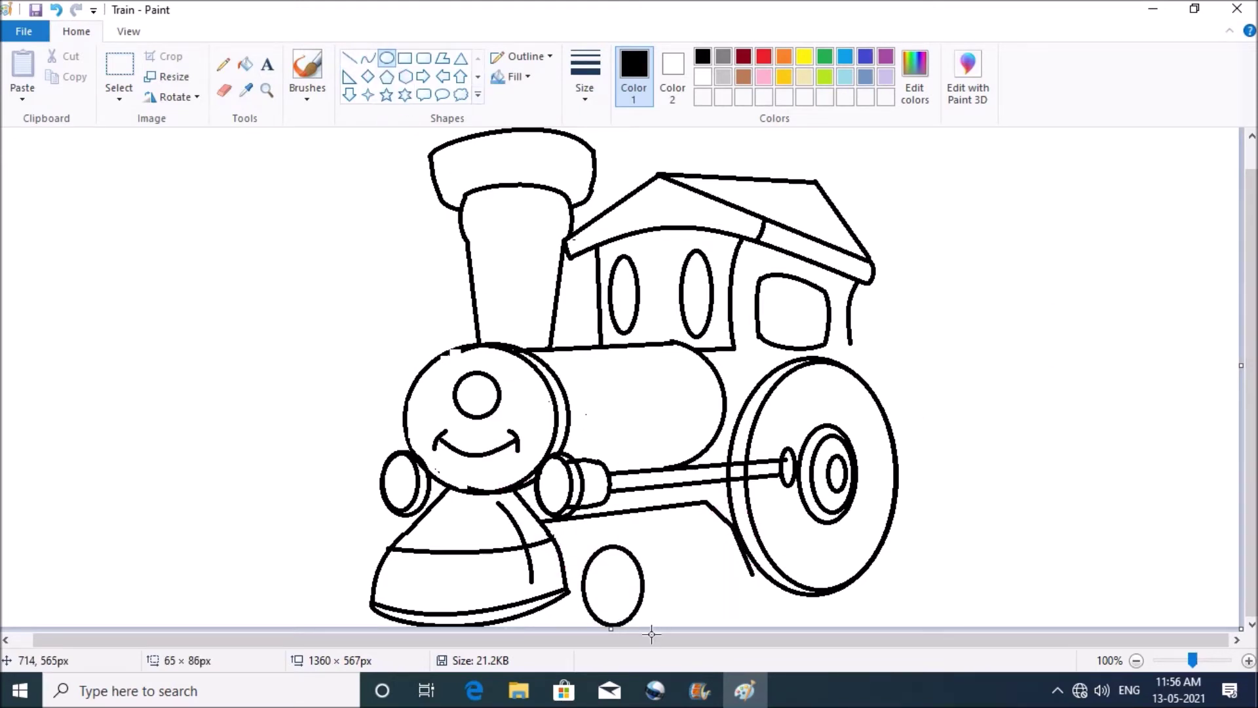
left_click(675, 554)
left_click_drag(590, 547, 659, 630)
key("ctrl+z")
left_click_drag(586, 553, 653, 637)
left_click_drag(594, 561, 642, 623)
left_click(671, 585)
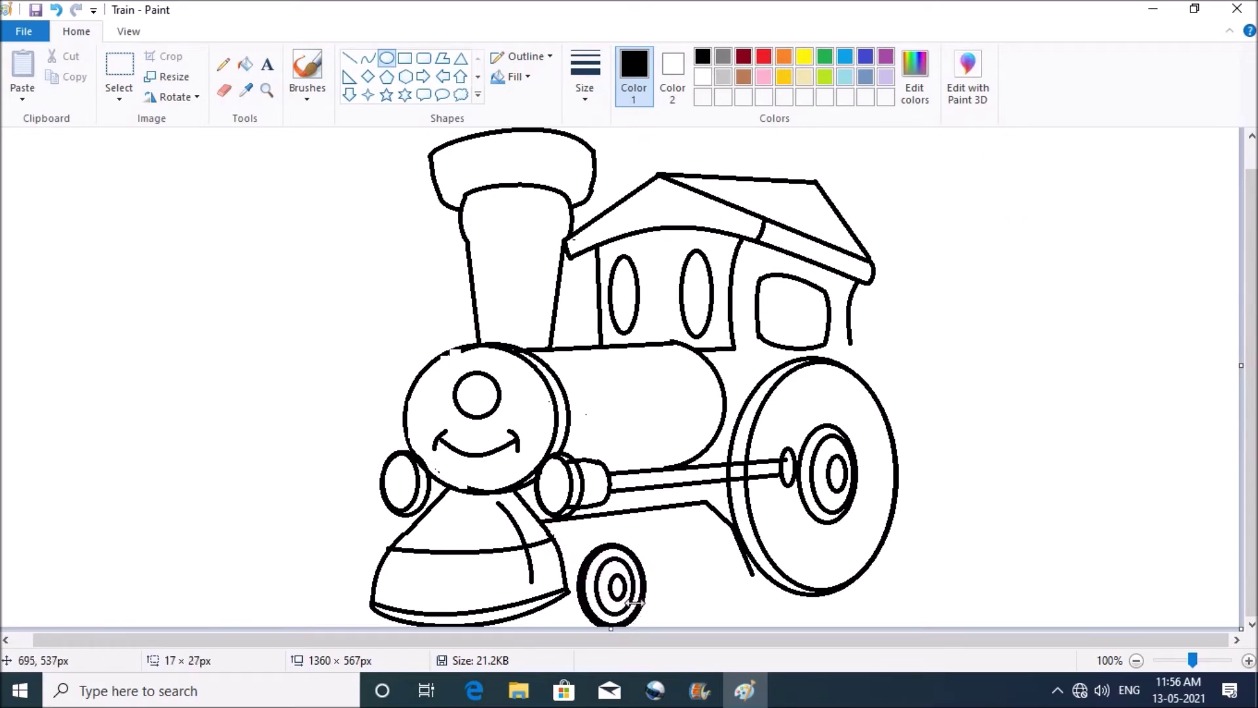
- Place a copy of the small wheel to its right and add straight lines completing the frame around both wheels
left_click(124, 62)
left_click_drag(575, 537, 652, 641)
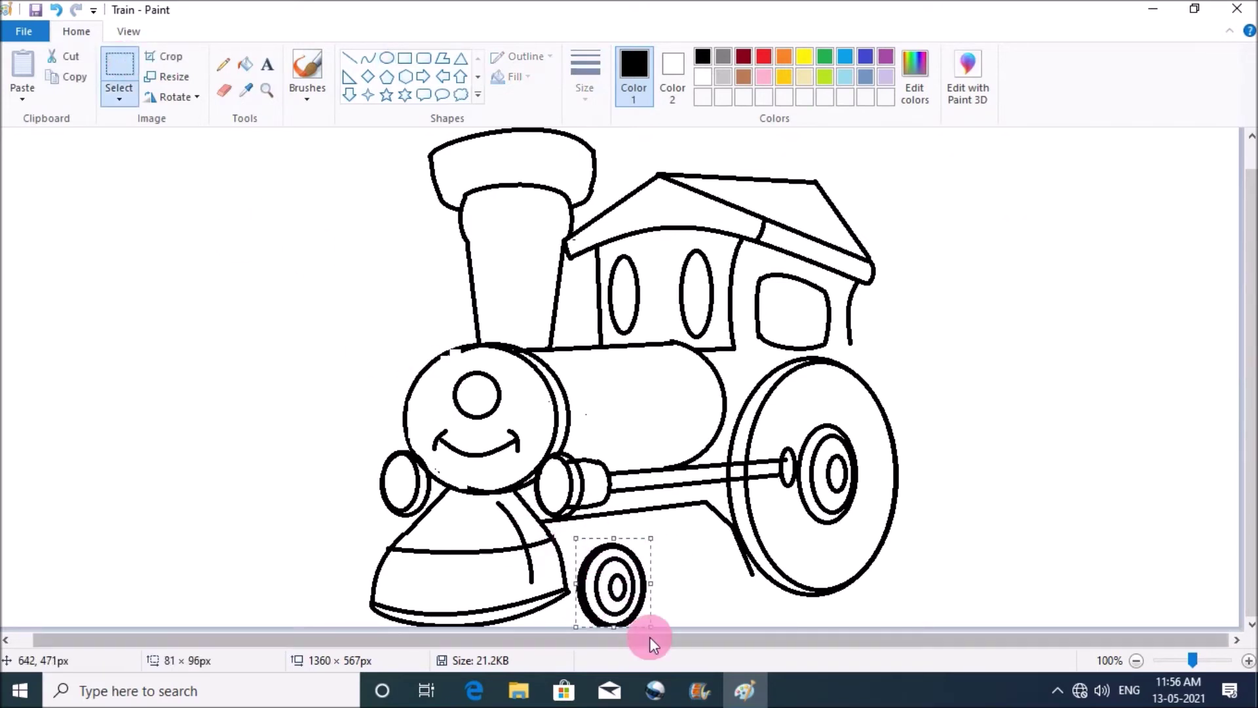
mouse_move(612, 583)
left_mouse_down()
mouse_move(711, 591)
mouse_move(690, 588)
mouse_move(752, 575)
left_mouse_up()
left_click(349, 58)
left_click_drag(570, 557, 729, 525)
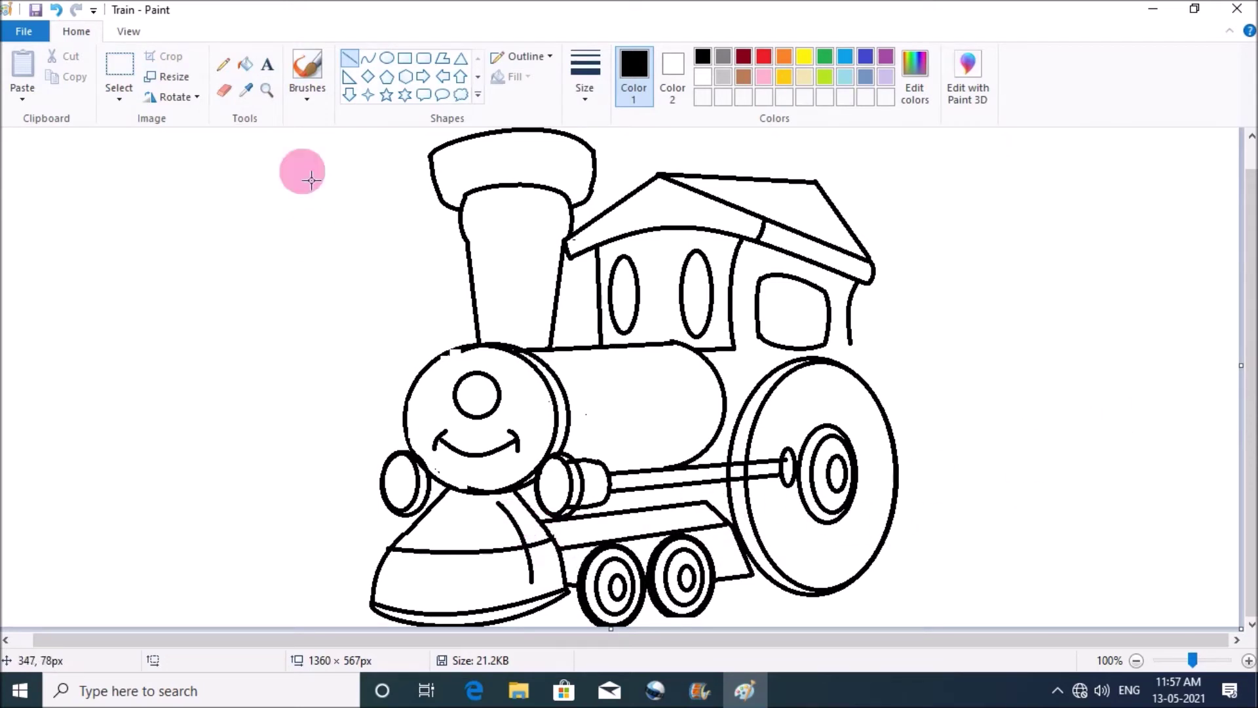
- Paint five thick black vertical slots with the brush across the cowcatcher's lower band
left_click(308, 66)
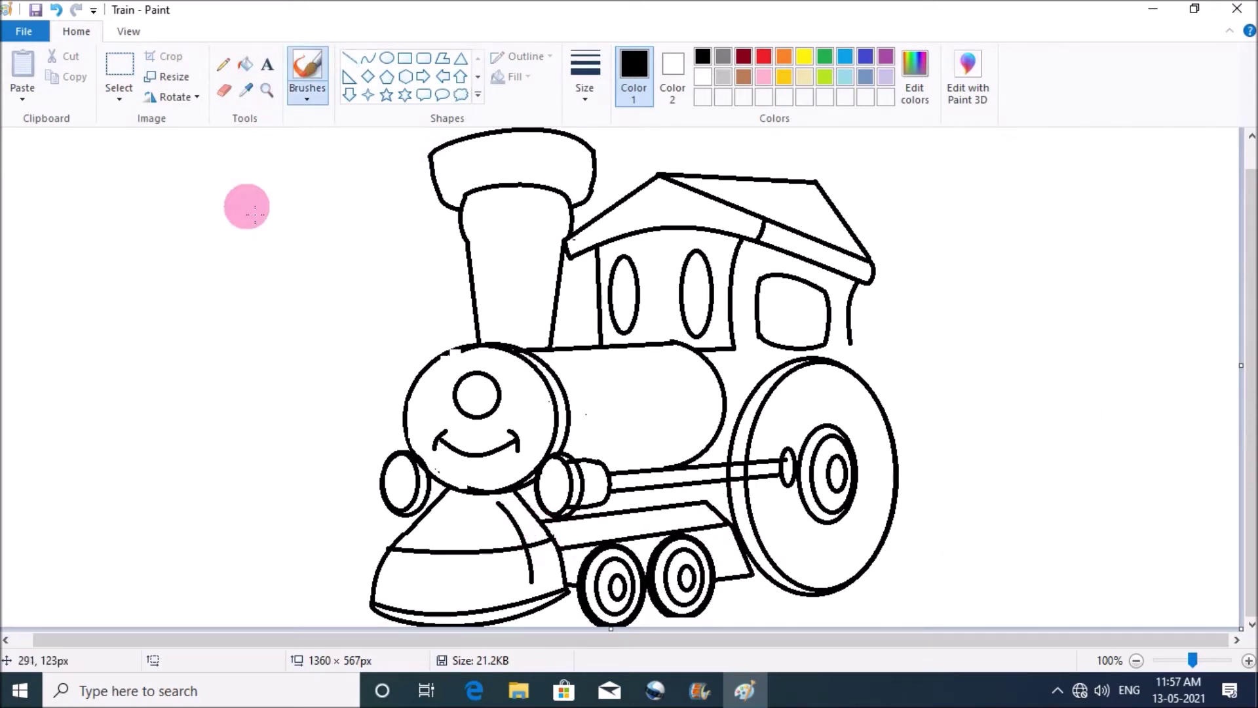
left_click(266, 90)
left_click(445, 579)
left_click_drag(420, 508, 395, 580)
left_click_drag(461, 518, 437, 583)
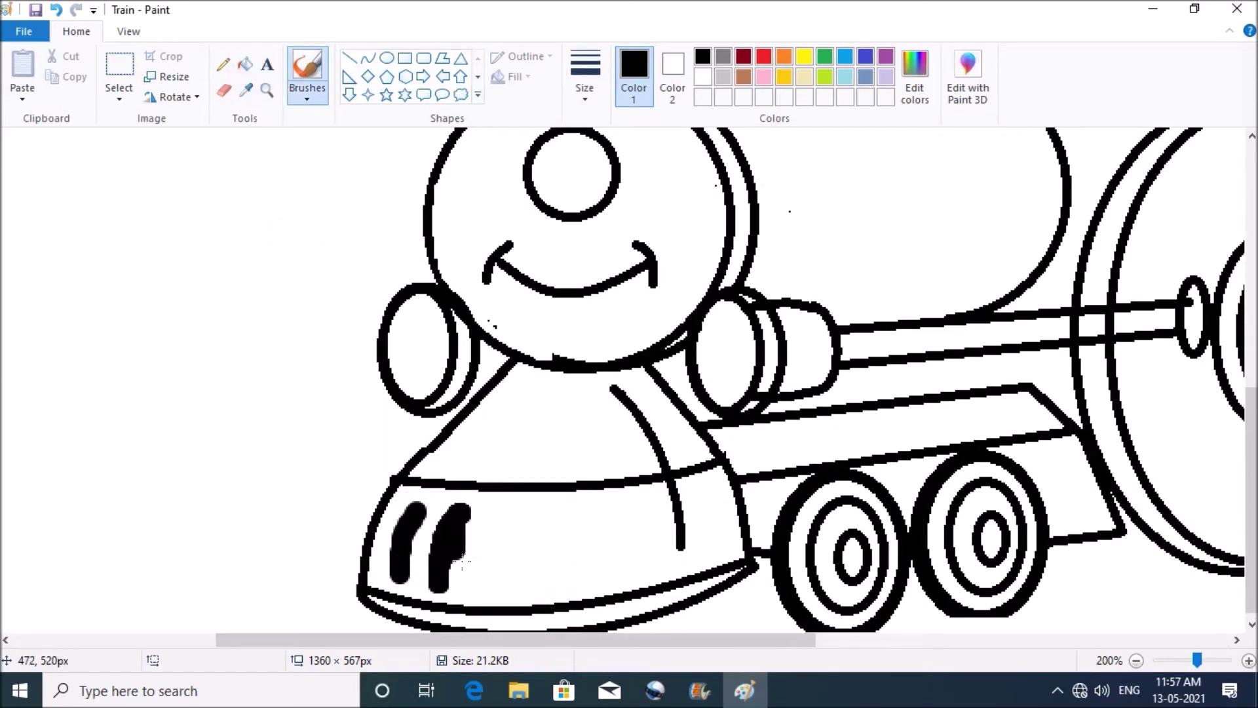
mouse_move(521, 511)
left_mouse_down()
mouse_move(530, 518)
mouse_move(512, 540)
left_mouse_up()
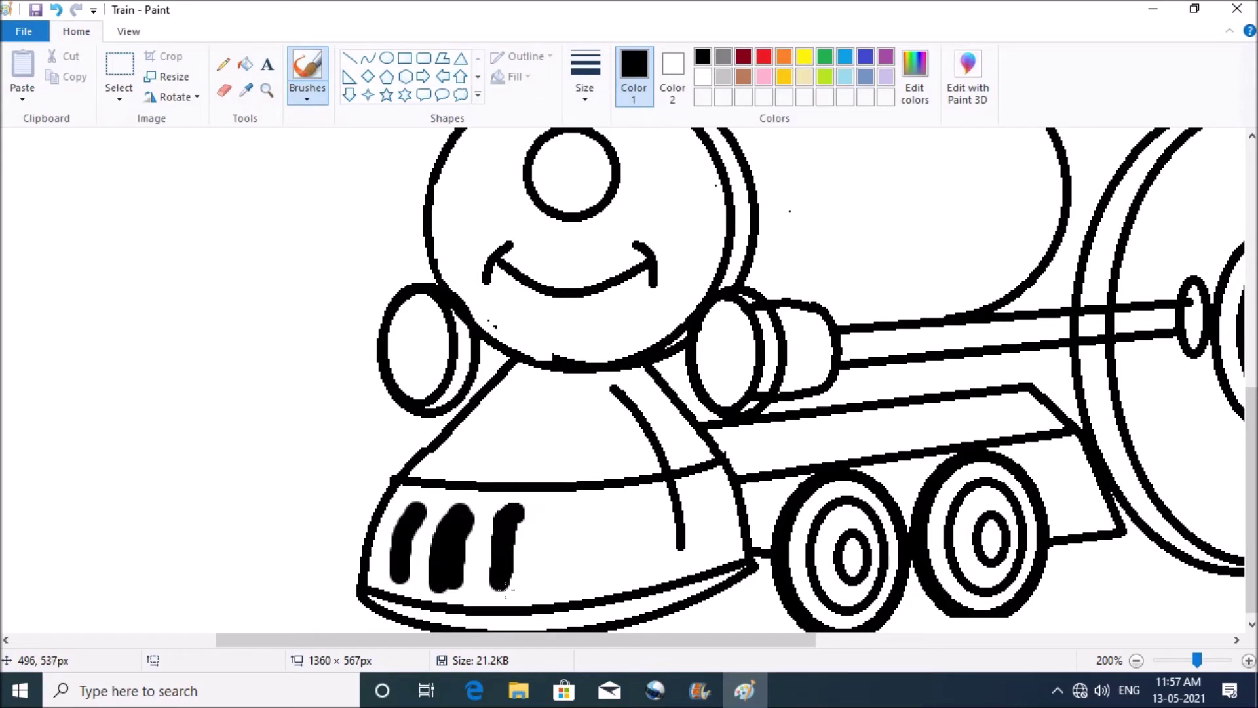
left_click_drag(576, 506, 556, 535)
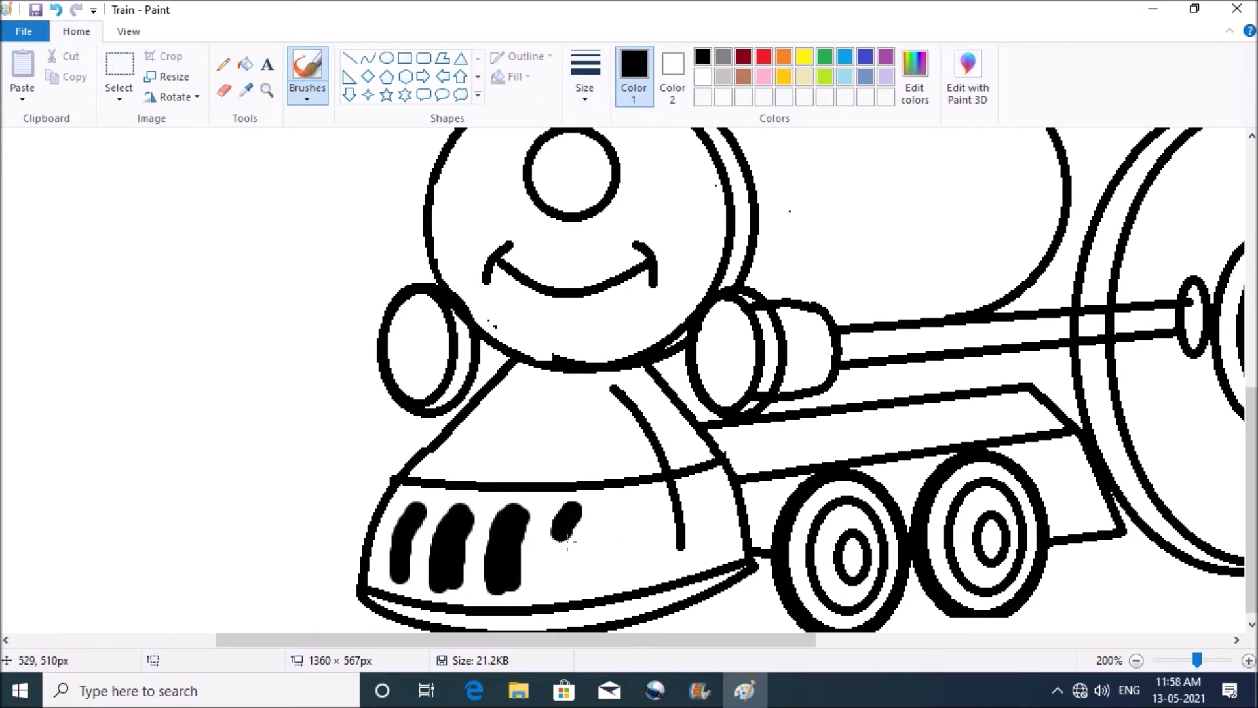
left_click(635, 508)
left_click_drag(641, 519, 636, 570)
left_click(267, 91)
right_click(287, 276)
- Draw a small oval at the centre of each of the two buffers
left_click(386, 58)
left_click_drag(393, 475, 403, 491)
left_click_drag(547, 480, 558, 497)
left_click(639, 555)
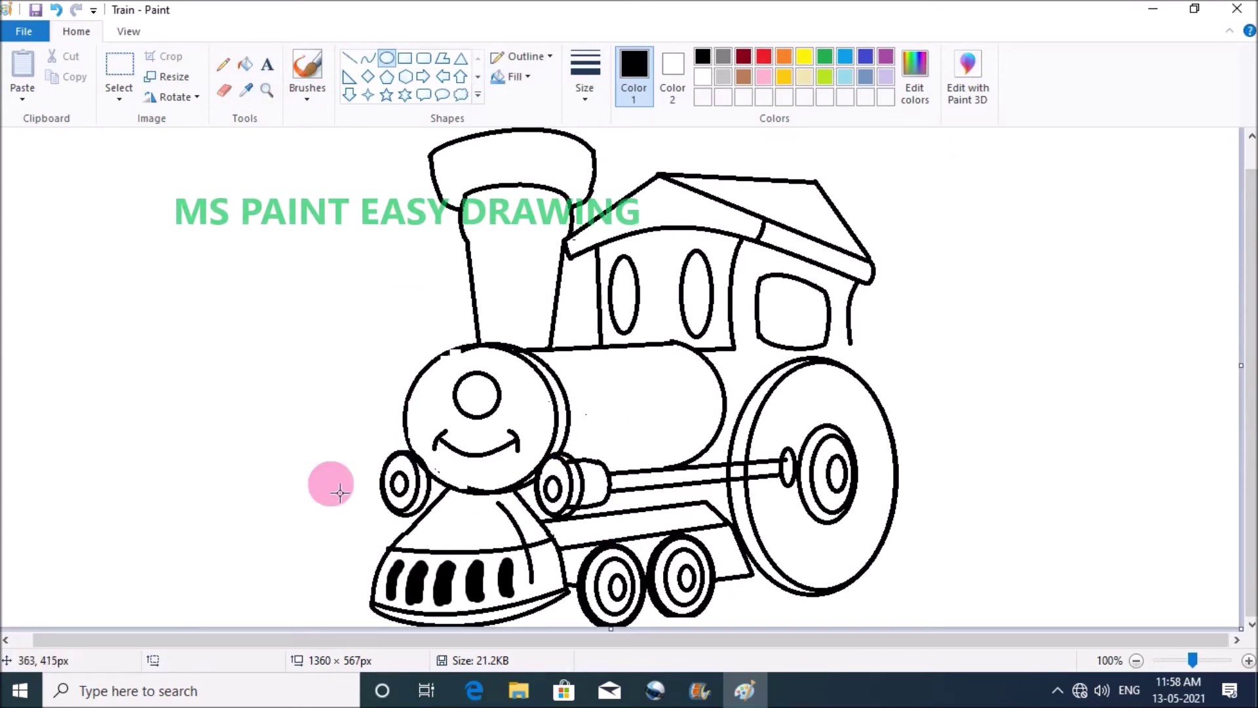
- Draw an oval about 145 × 228 px in the blank area and move it inside the large wheel as an inner rim
left_click_drag(787, 372, 880, 567)
key("ctrl+z")
mouse_move(991, 358)
left_mouse_down()
mouse_move(1107, 572)
mouse_move(1125, 568)
left_mouse_up()
left_click_drag(1045, 449, 809, 459)
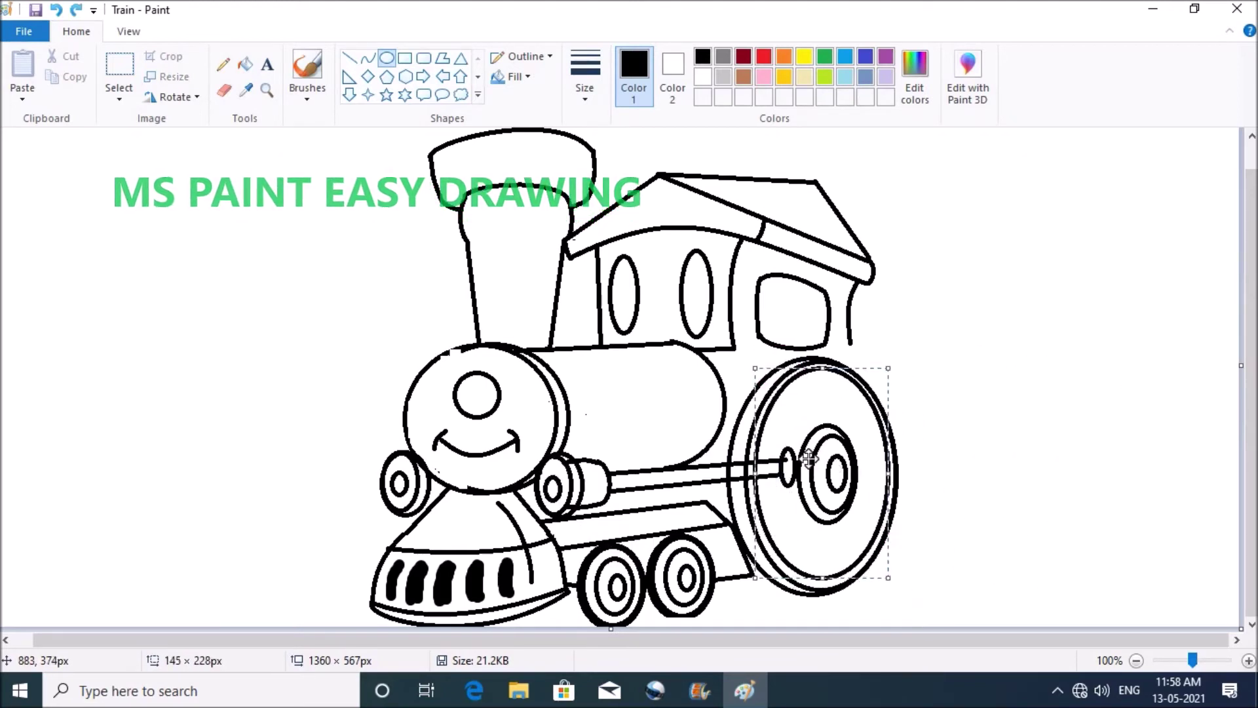
left_click(1125, 425)
left_click(369, 59)
left_click(739, 264)
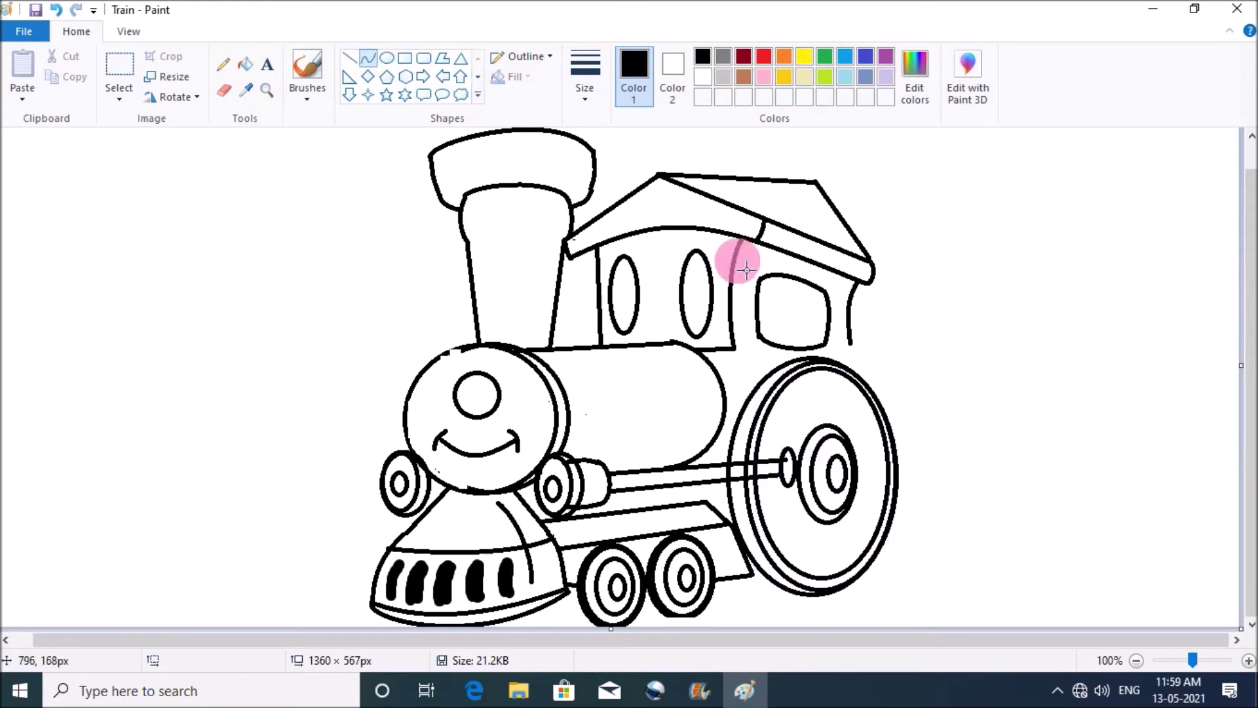
mouse_move(838, 372)
left_mouse_down()
mouse_move(857, 399)
mouse_move(848, 568)
left_mouse_up()
left_click_drag(851, 453, 884, 461)
left_click_drag(887, 528, 897, 482)
key("ctrl+z")
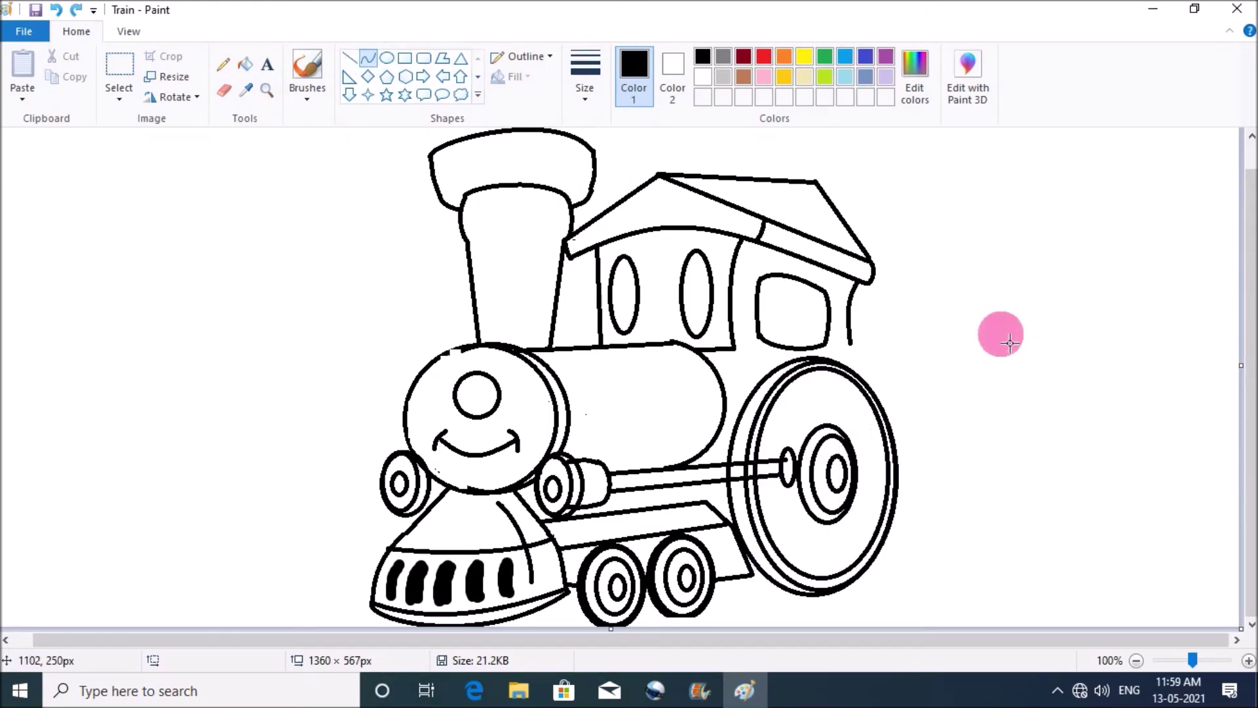
mouse_move(858, 392)
left_mouse_down()
mouse_move(837, 522)
mouse_move(905, 513)
left_mouse_up()
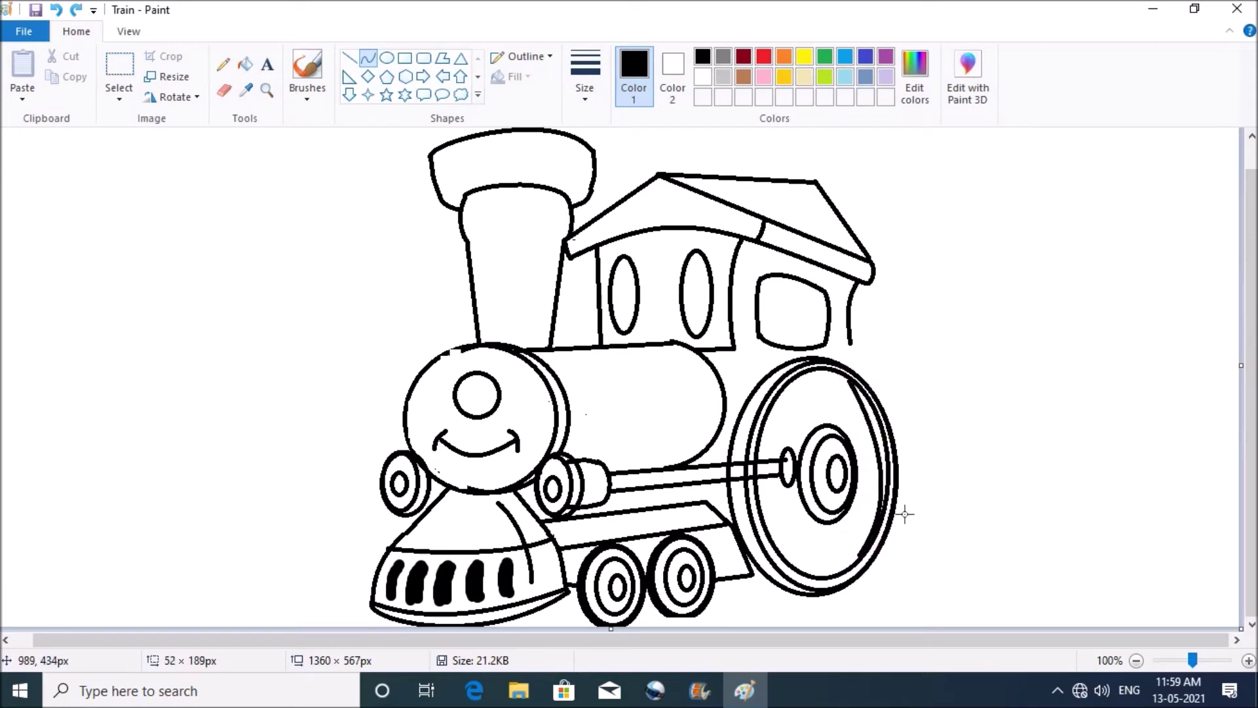
key("ctrl+z")
- Draw a curve inside the large wheel's right side, bowed outward between the top and bottom of the inner rim
mouse_move(835, 373)
left_mouse_down()
mouse_move(871, 464)
mouse_move(841, 570)
left_mouse_up()
left_click_drag(847, 464, 896, 528)
left_click(1027, 372)
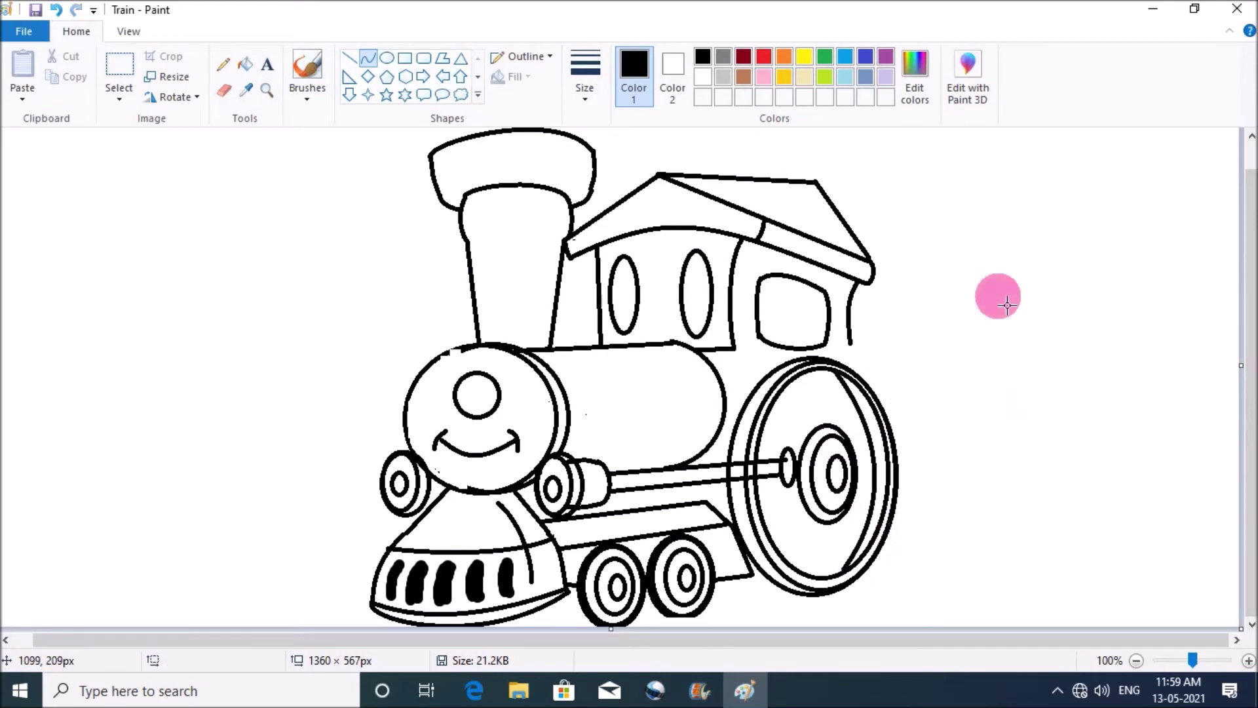
mouse_move(858, 354)
left_mouse_down()
mouse_move(865, 382)
mouse_move(881, 367)
mouse_move(861, 355)
mouse_move(867, 390)
left_mouse_up()
key("ctrl+z")
key("ctrl+z")
- Extend the cab's rear edge and its front corner edge down to the large wheel with short curves
left_click_drag(855, 337, 863, 376)
left_click(956, 308)
left_click(864, 361)
left_click_drag(743, 357, 747, 366)
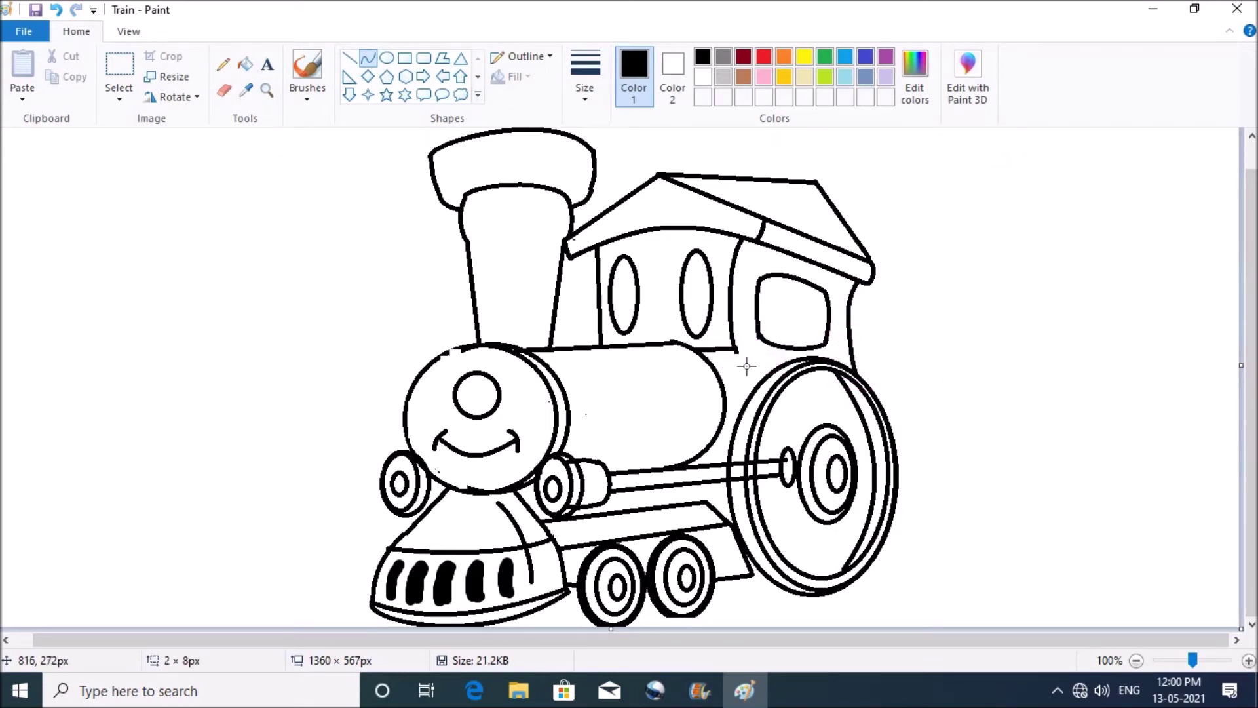
left_click(1003, 264)
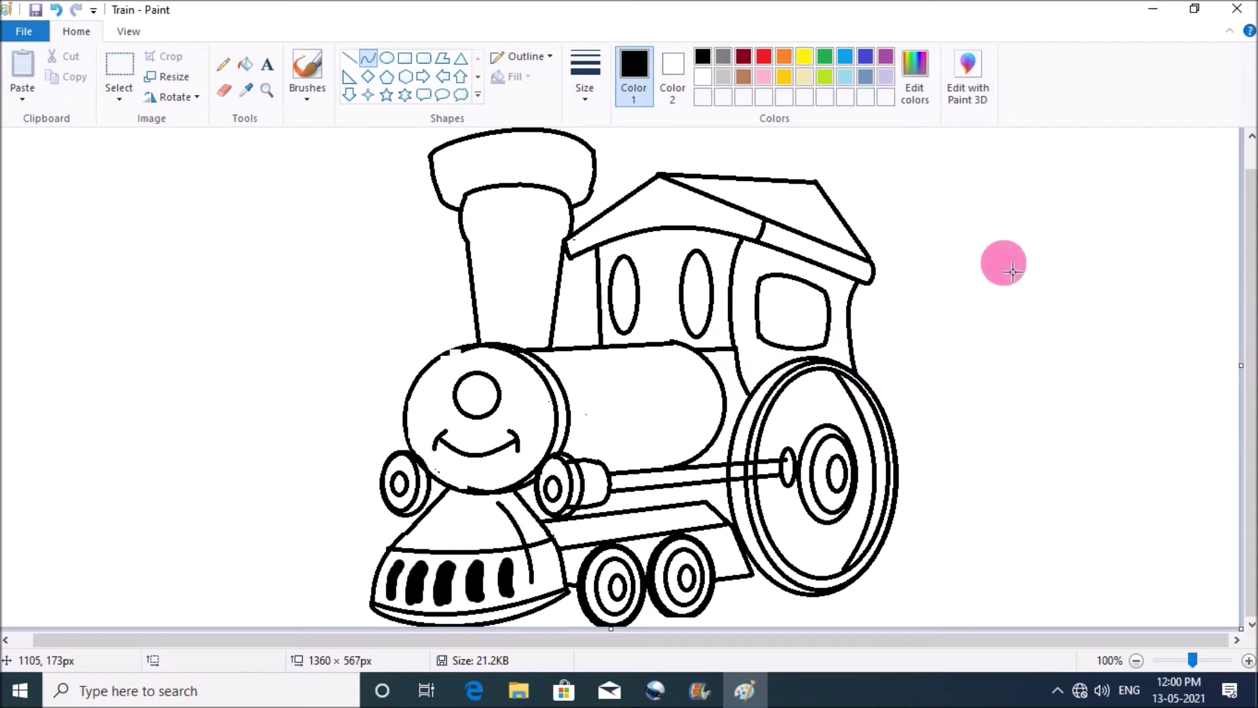
- Draw two parallel straight lines along the boiler's side from the front rim to the rear end
left_click(350, 57)
left_click(575, 397)
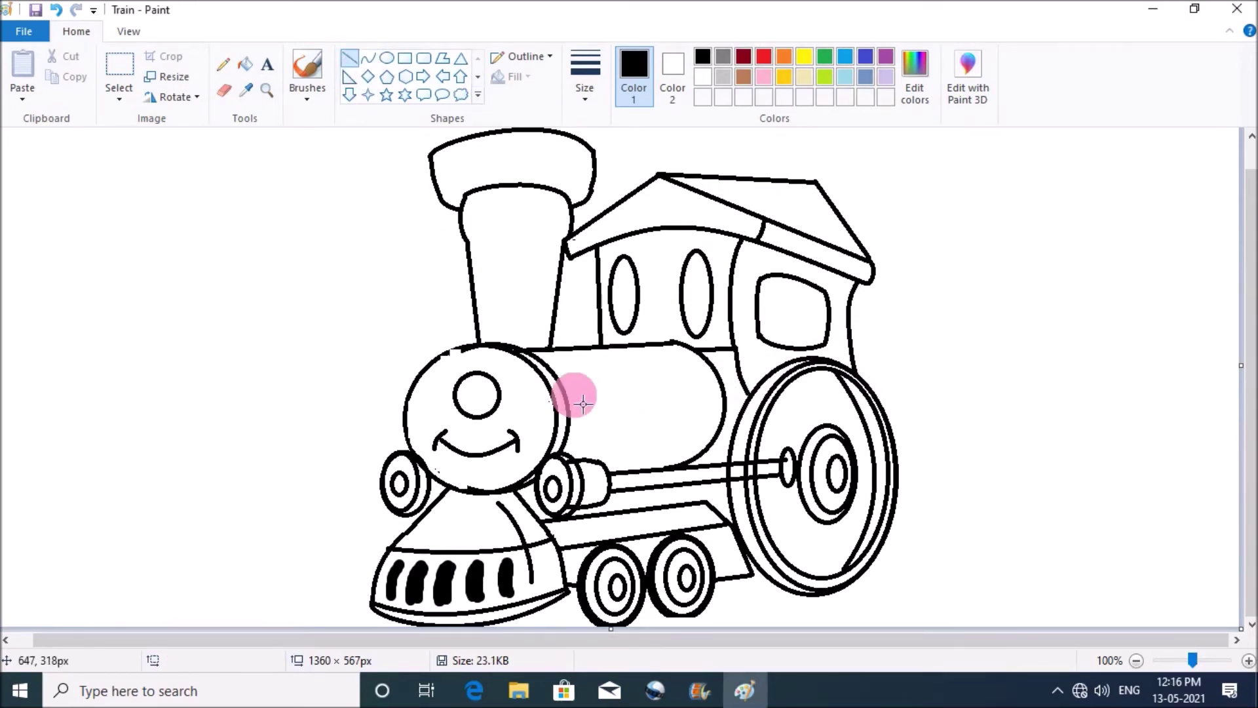
left_click_drag(578, 411, 726, 395)
left_click_drag(578, 438, 724, 423)
key("ctrl+z")
left_click_drag(571, 430, 724, 413)
- Draw a small oval and copy it into a row of nine ovals between the boiler's two parallel lines
left_click(387, 57)
left_click_drag(204, 368, 590, 431)
left_click(223, 252)
left_click(119, 65)
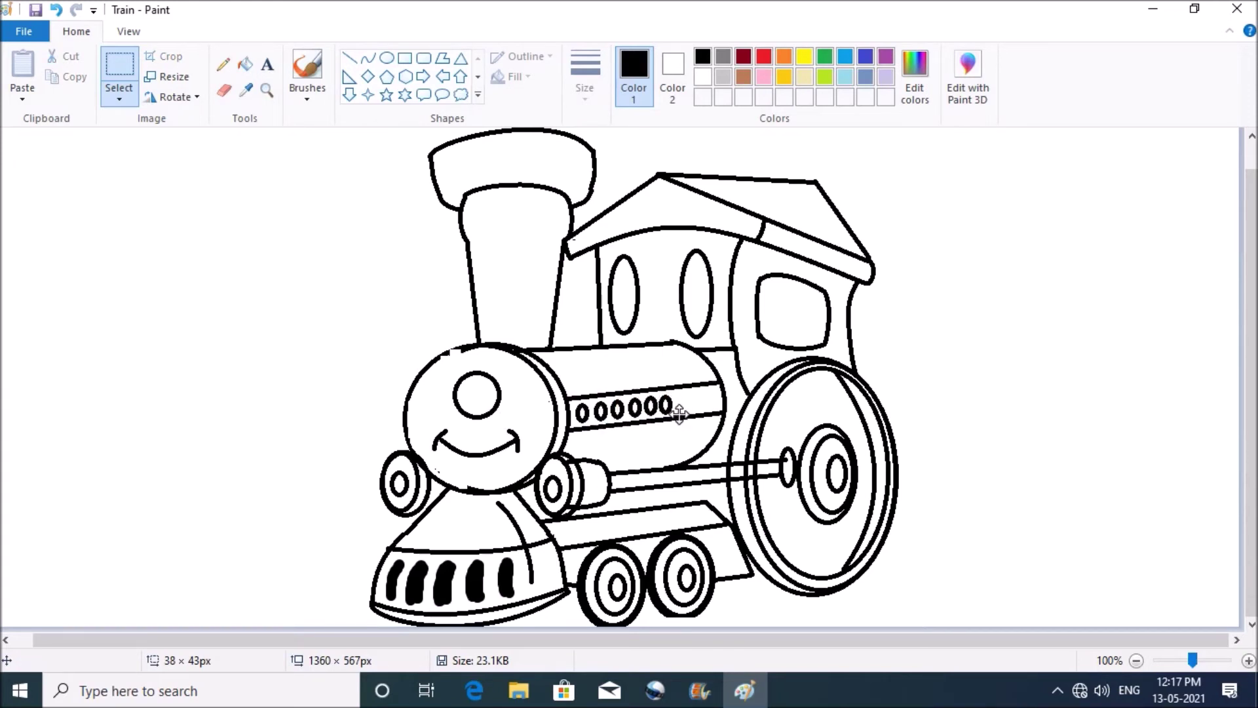
left_click_drag(710, 409, 724, 407)
left_click(275, 360)
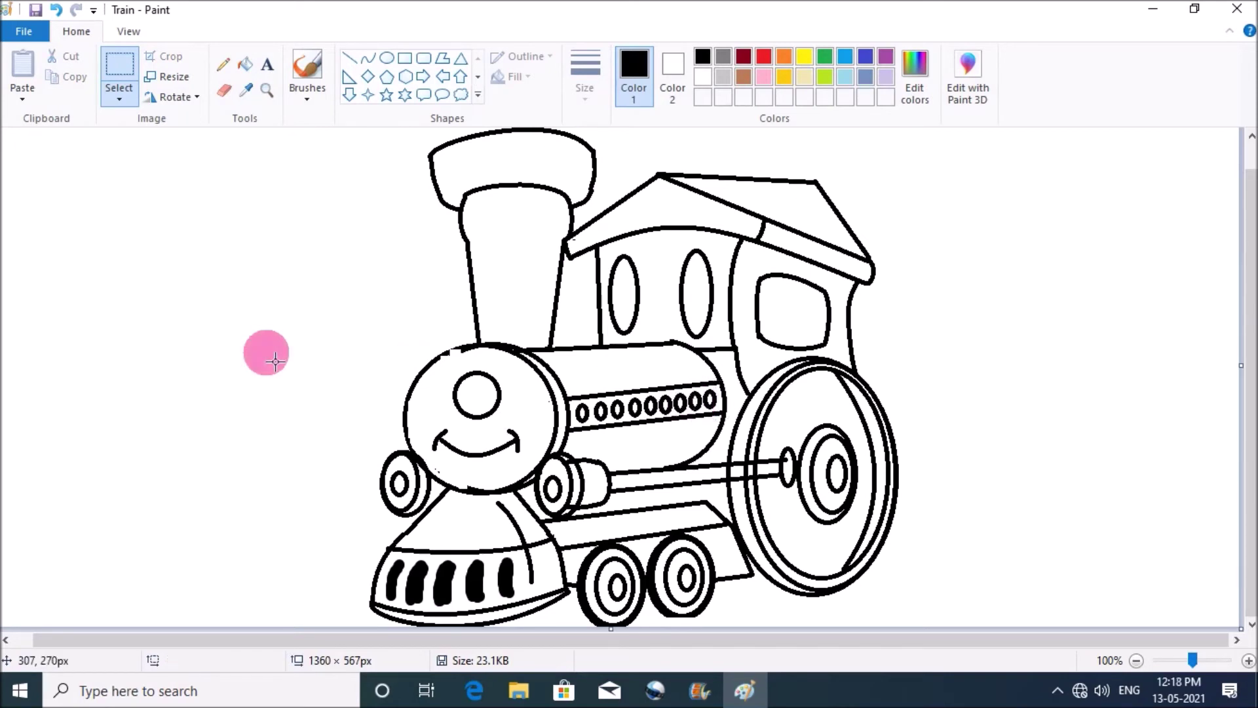
- Draw a curve across the boiler near its rear, bowed to follow the rounded end
left_click(368, 57)
left_click_drag(663, 345, 721, 447)
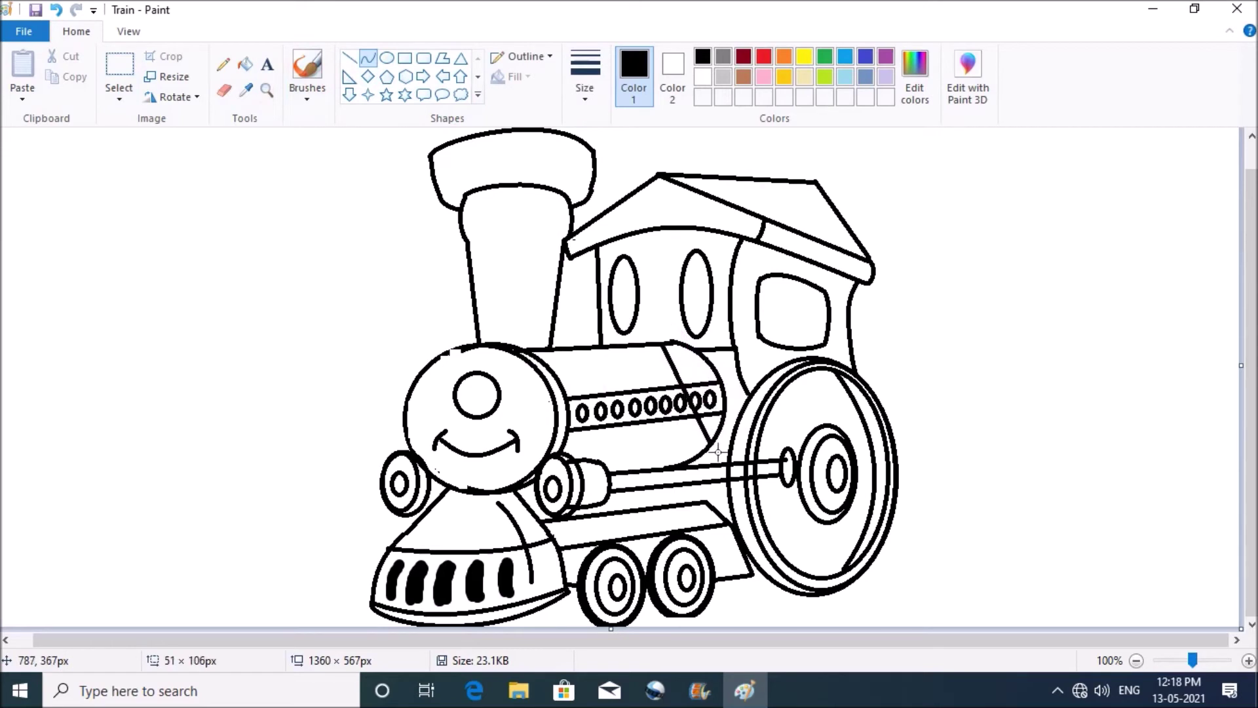
left_click_drag(672, 385, 709, 434)
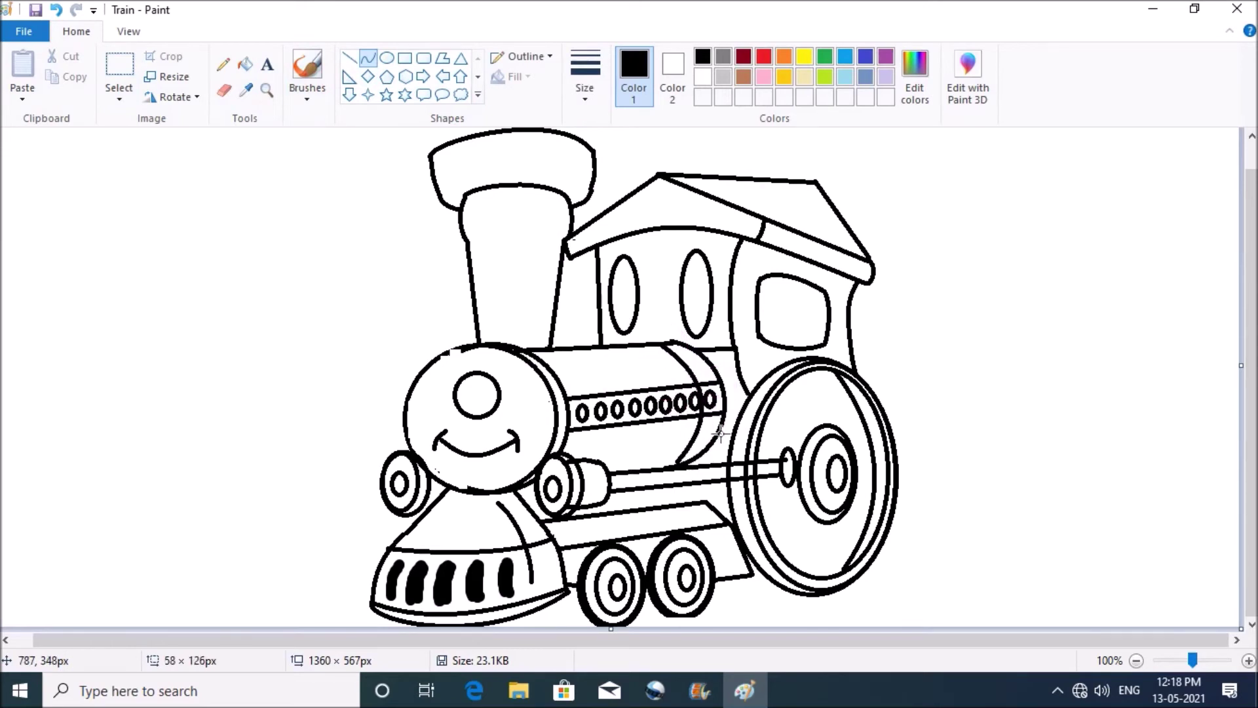
left_click(478, 343)
- Draw a straight line along the boiler just below the band of ovals, ending at the rear curve
left_click(350, 56)
left_click_drag(571, 439, 690, 430)
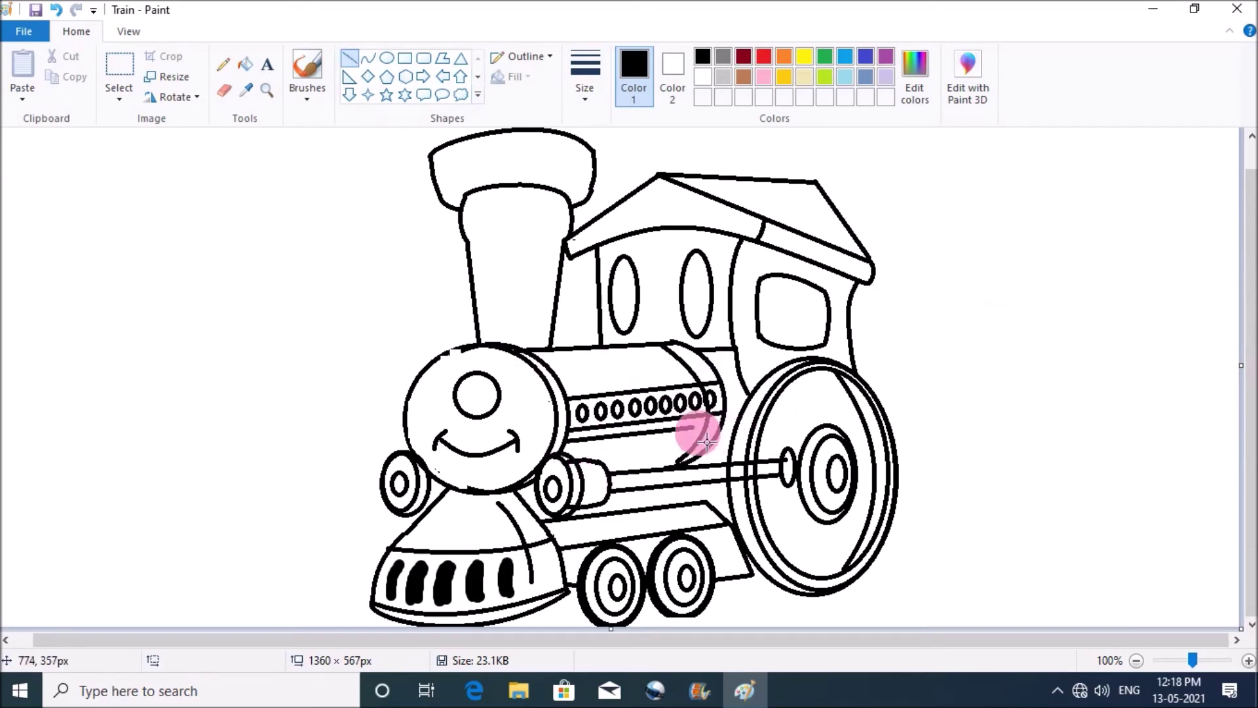
mouse_move(565, 448)
left_mouse_down()
mouse_move(637, 451)
mouse_move(685, 434)
left_mouse_up()
key("ctrl+z")
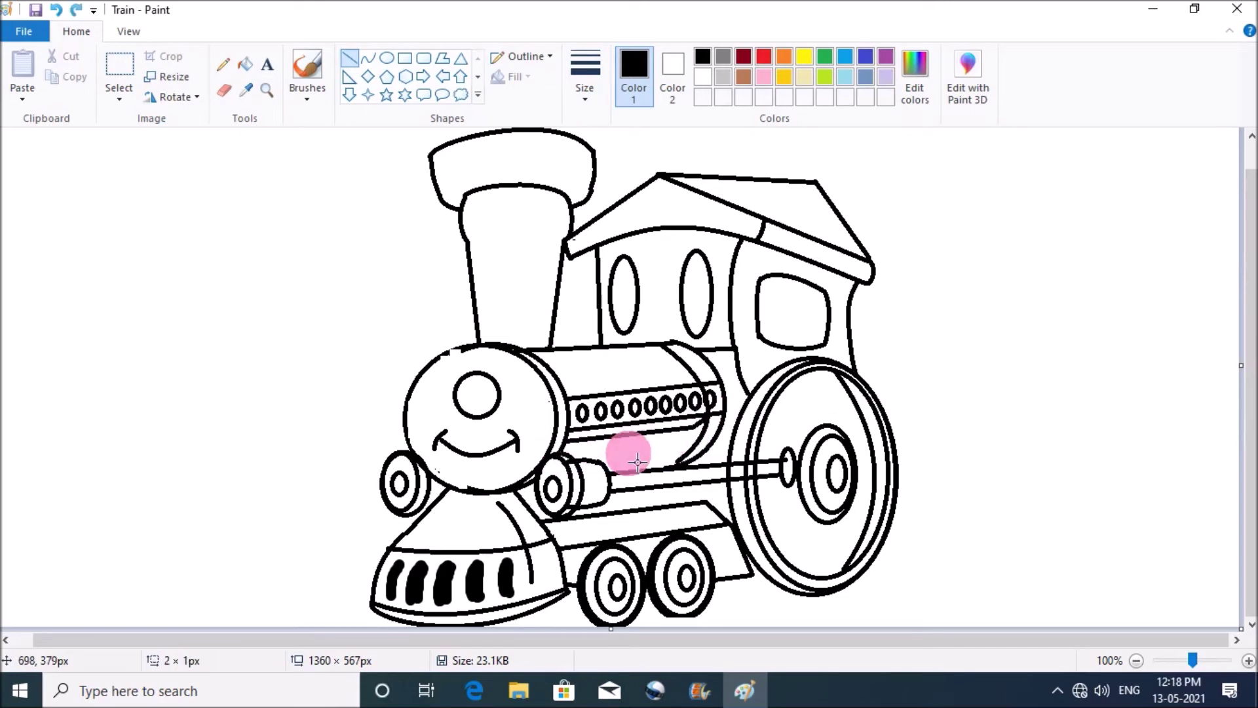
- Add a further line along the boiler's lower side and fill the curved band at its rear with black
left_click_drag(691, 436, 704, 430)
left_click_drag(610, 471, 610, 470)
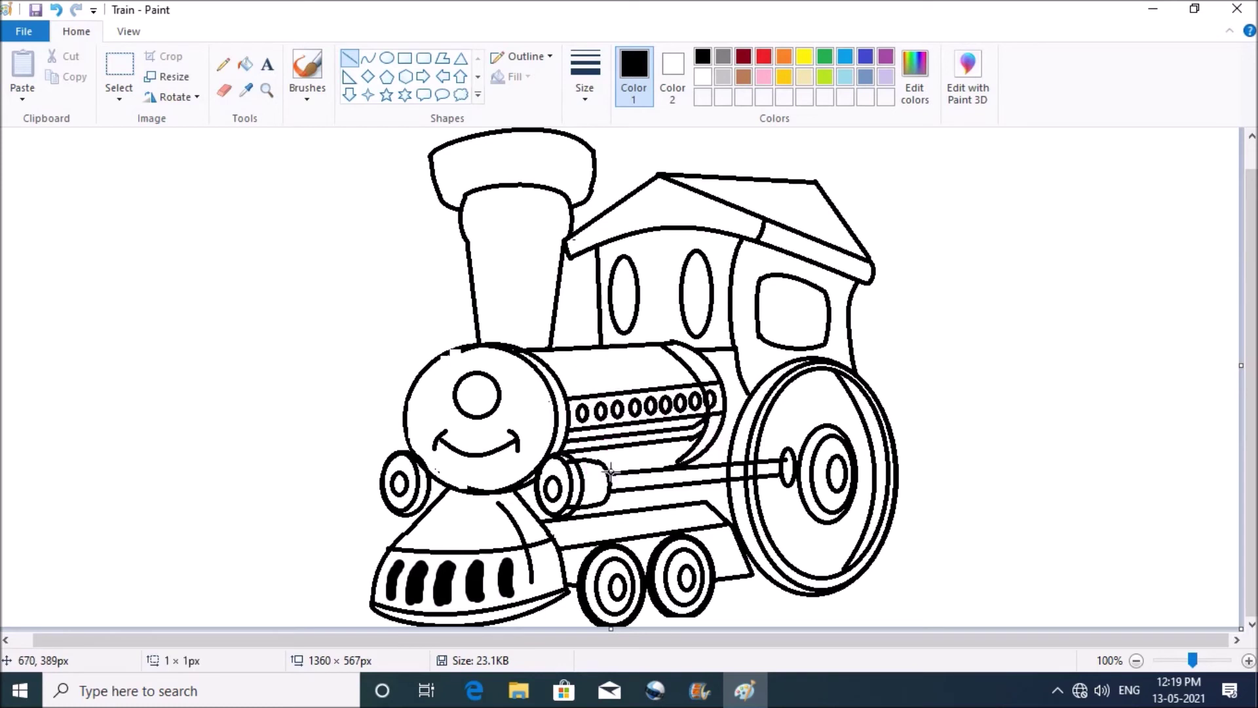
left_click(245, 63)
left_click(719, 398)
left_click(712, 434)
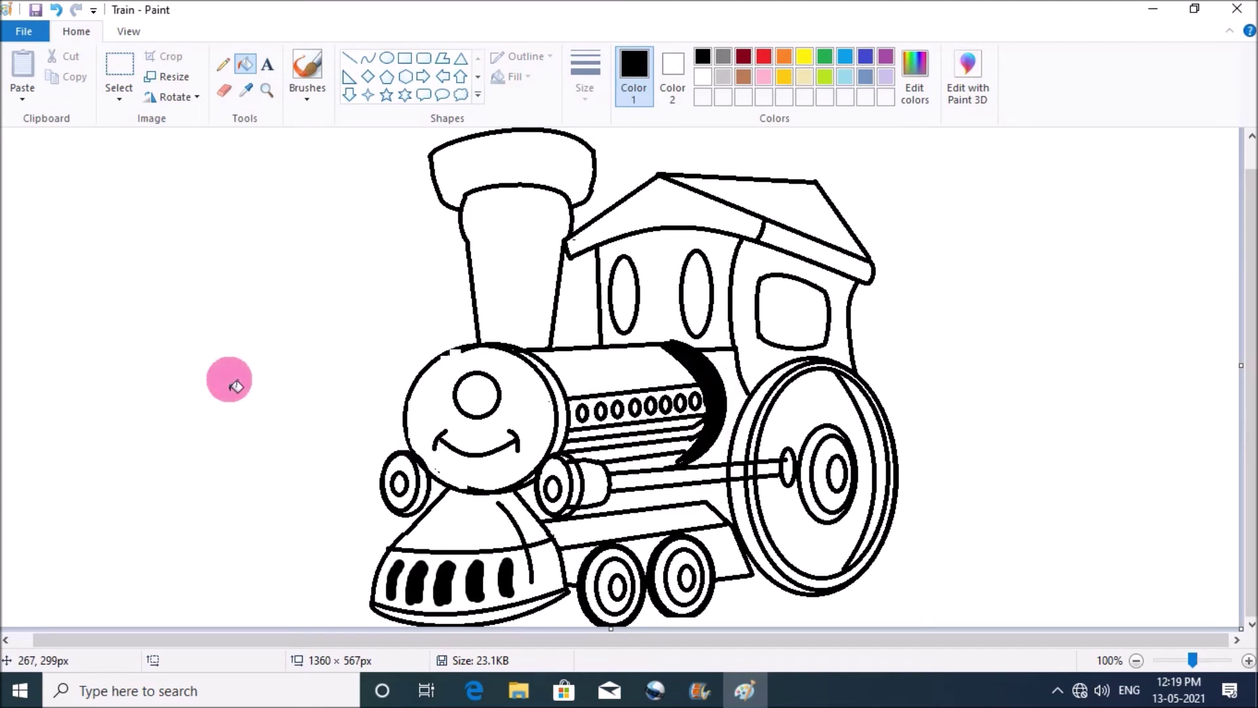
- Draw upward-bowed curves across the chimney's neck and cap, and fill the narrow strip along the cowcatcher's rear edge with black
left_click(368, 57)
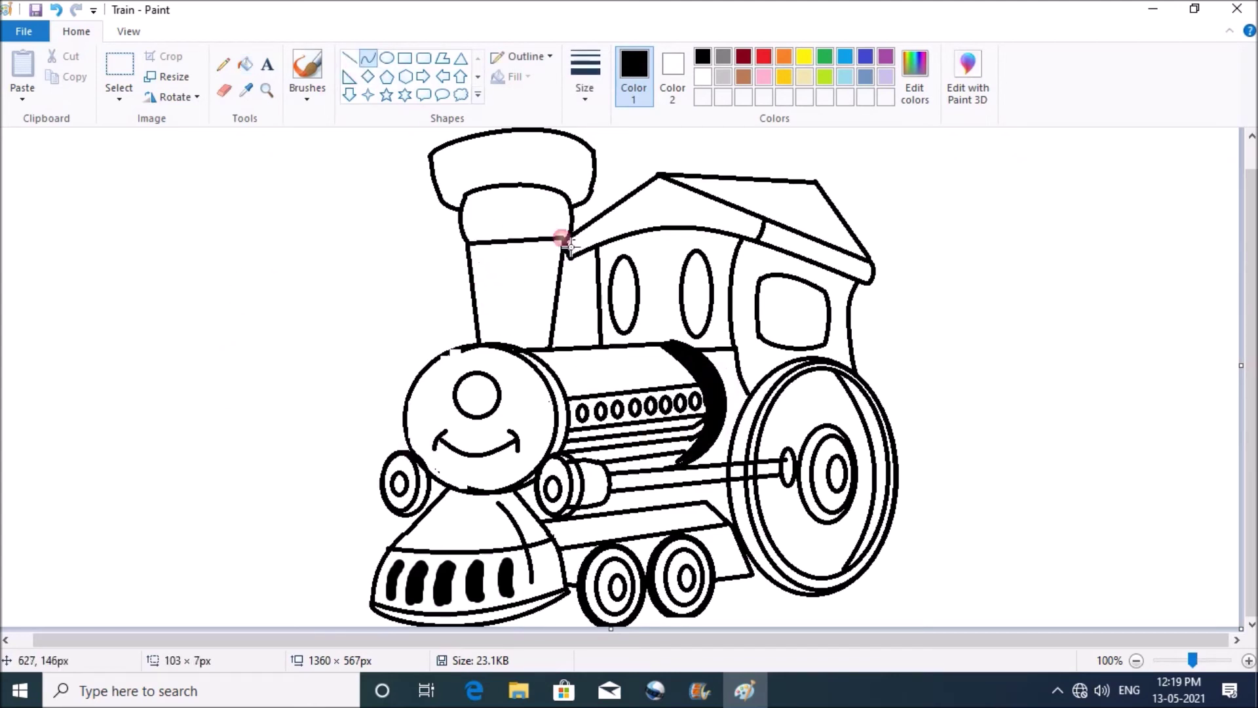
left_click(323, 239)
left_click_drag(441, 190, 602, 196)
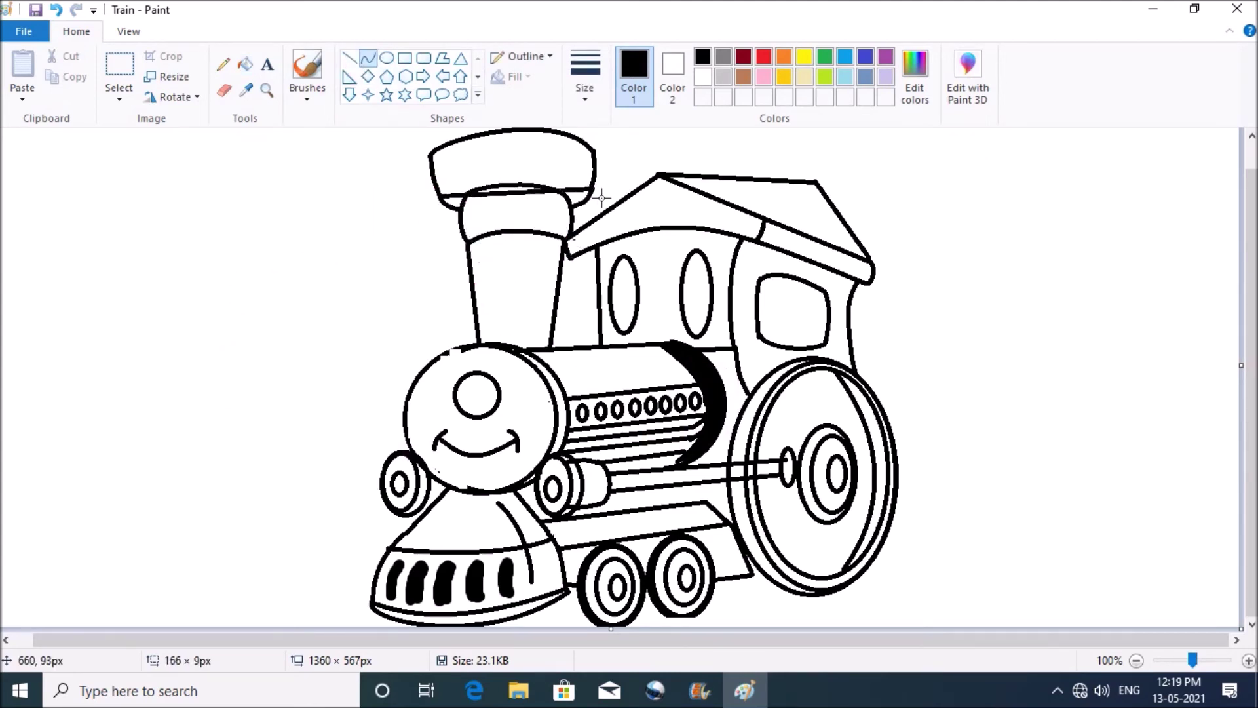
left_click(568, 178)
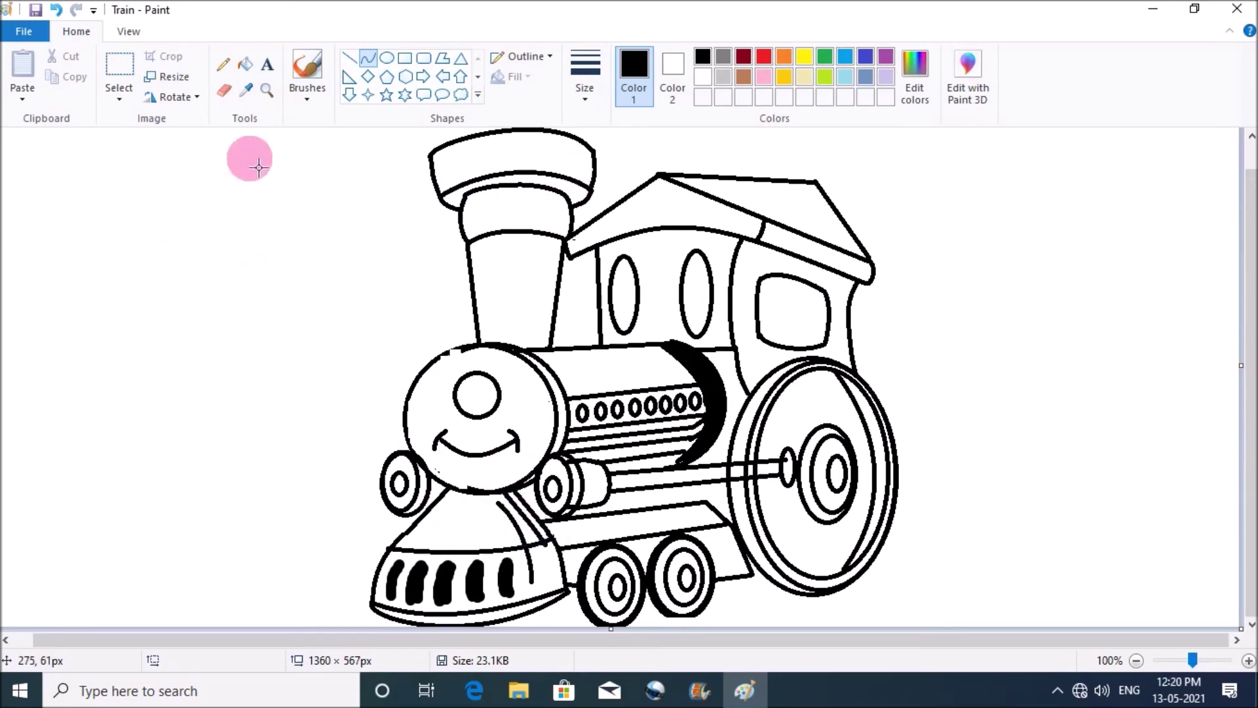
left_click(245, 64)
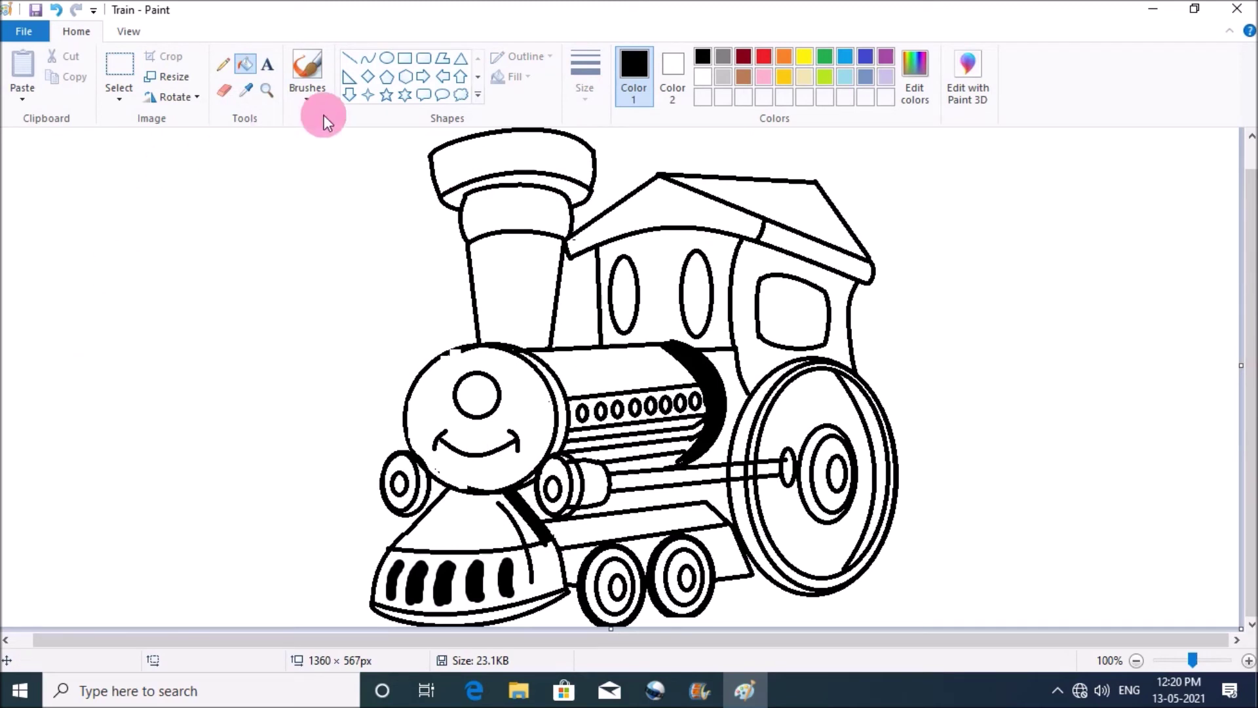
- Draw a curve inside the boiler front's nose circle, then fill its larger part, the buffer edges and the boiler's oval band with black
left_click(368, 58)
mouse_move(477, 374)
left_mouse_down()
mouse_move(469, 387)
mouse_move(458, 372)
left_mouse_up()
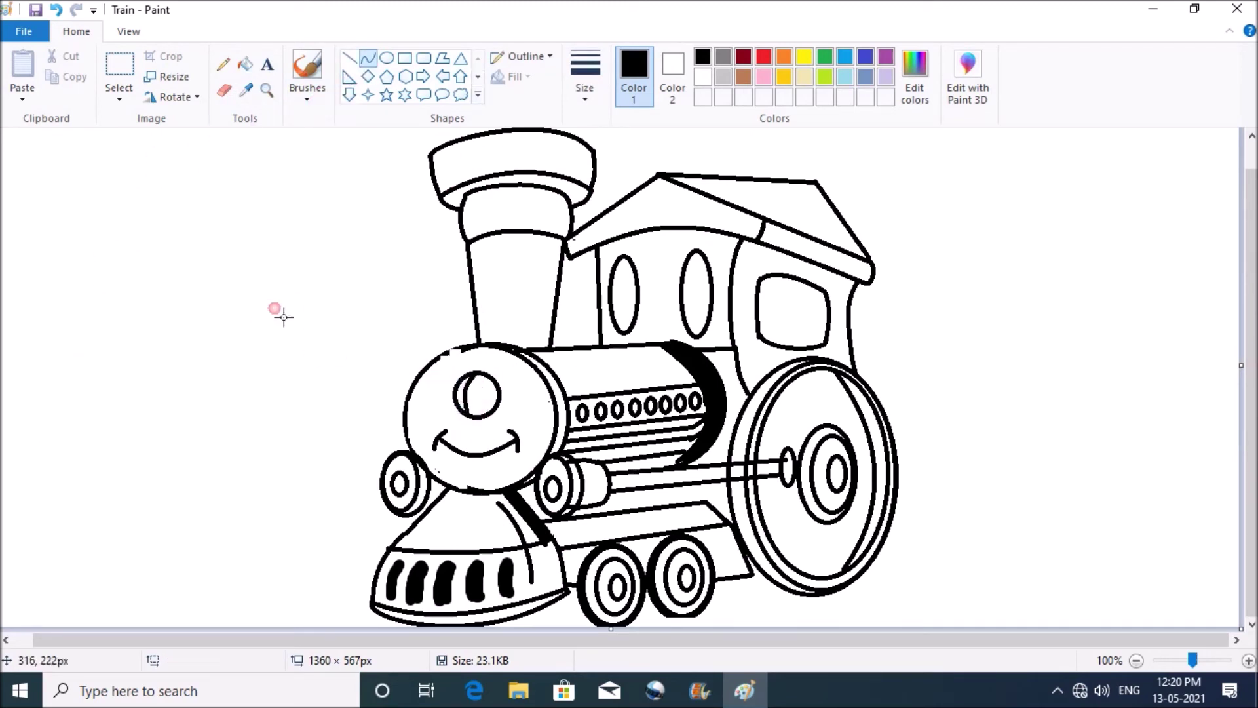
left_click(245, 64)
left_click(474, 378)
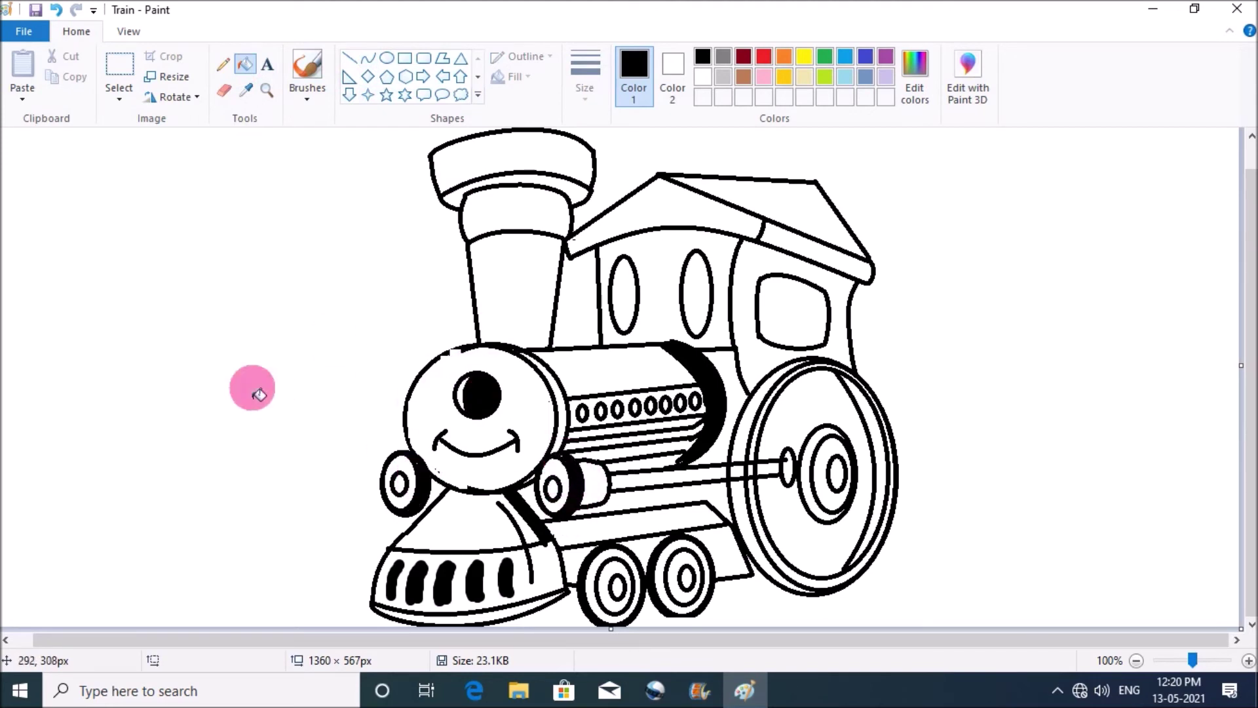
left_click(581, 407)
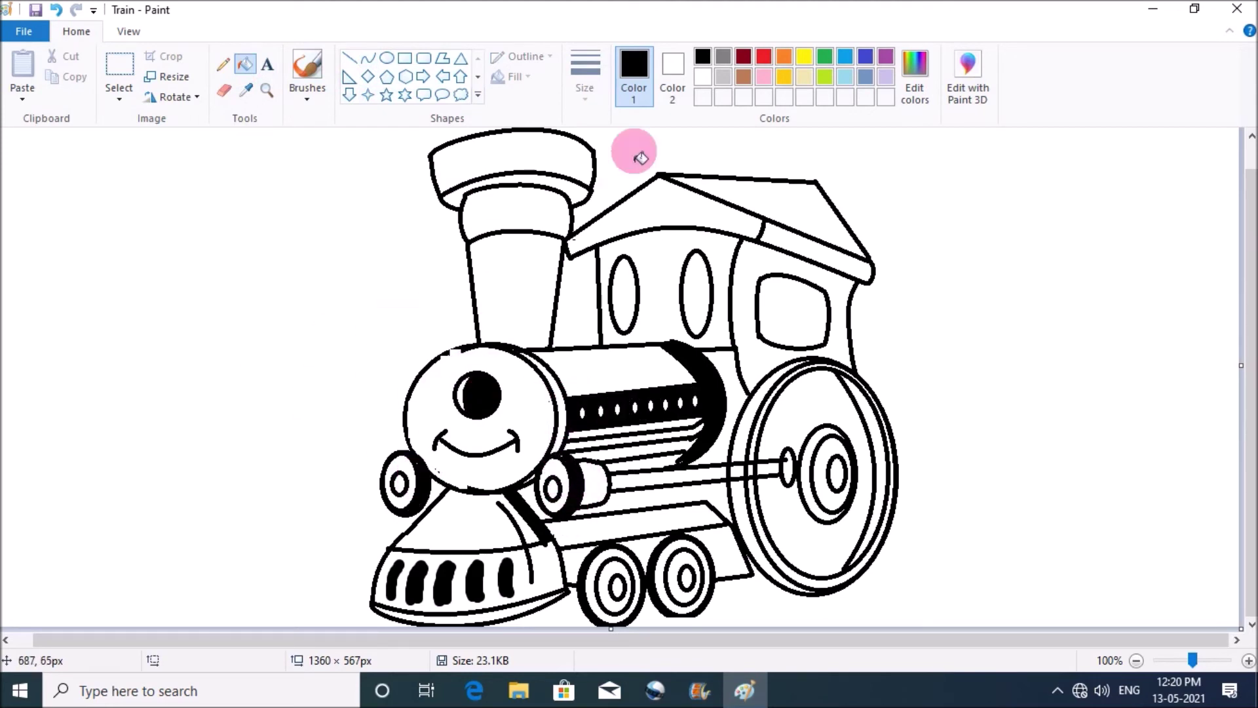
- Fill each small oval in the boiler's black band with yellow
left_click(804, 57)
left_click(582, 413)
left_click(602, 411)
left_click(617, 410)
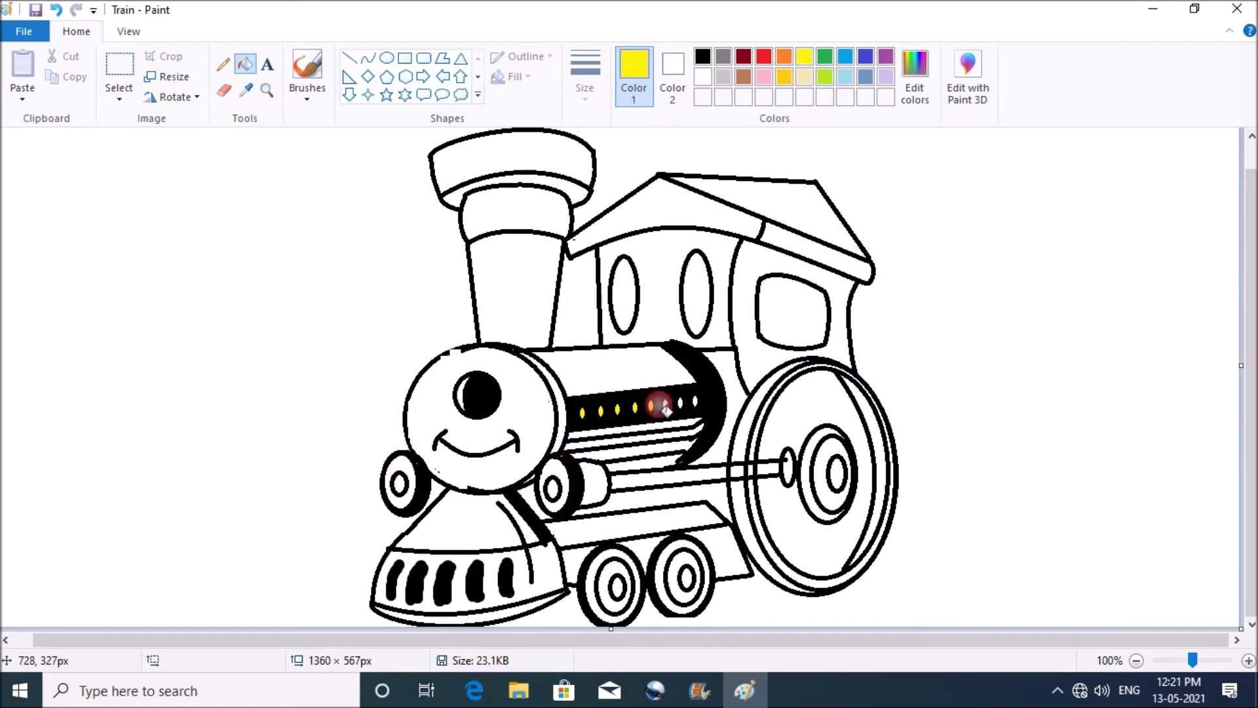
left_click(695, 402)
- Fill the running board above the small wheels, both buffer faces and the chimney cap with yellow
left_click(596, 530)
left_click(730, 559)
left_click(650, 551)
left_click(574, 560)
left_click(401, 477)
left_click(550, 493)
left_click(511, 156)
left_click(532, 190)
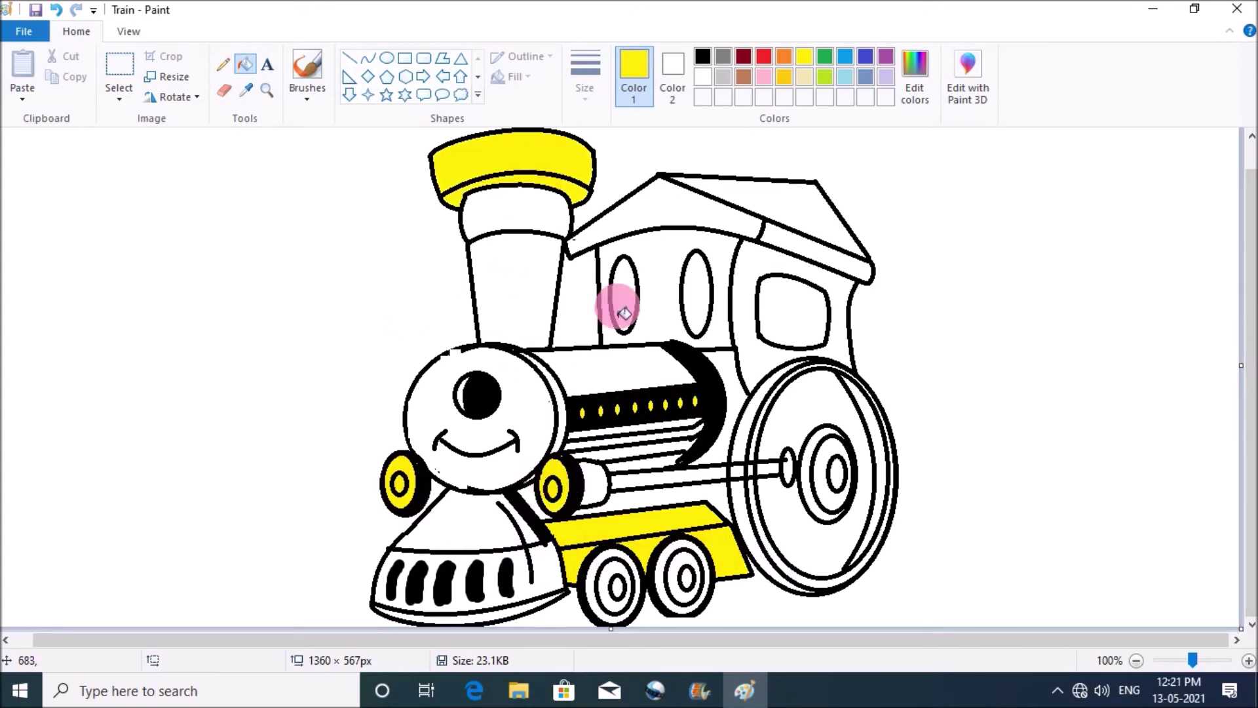
- Fill the cab's side window with yellow and draw a black bowed line near its rear edge
left_click(792, 305)
left_click(702, 57)
left_click_drag(815, 290, 813, 347)
left_click_drag(813, 317, 822, 311)
- Draw an inner oval in each of the cab's two eyes, with a highlight oval about 10 × 23 px inside it
left_click(386, 58)
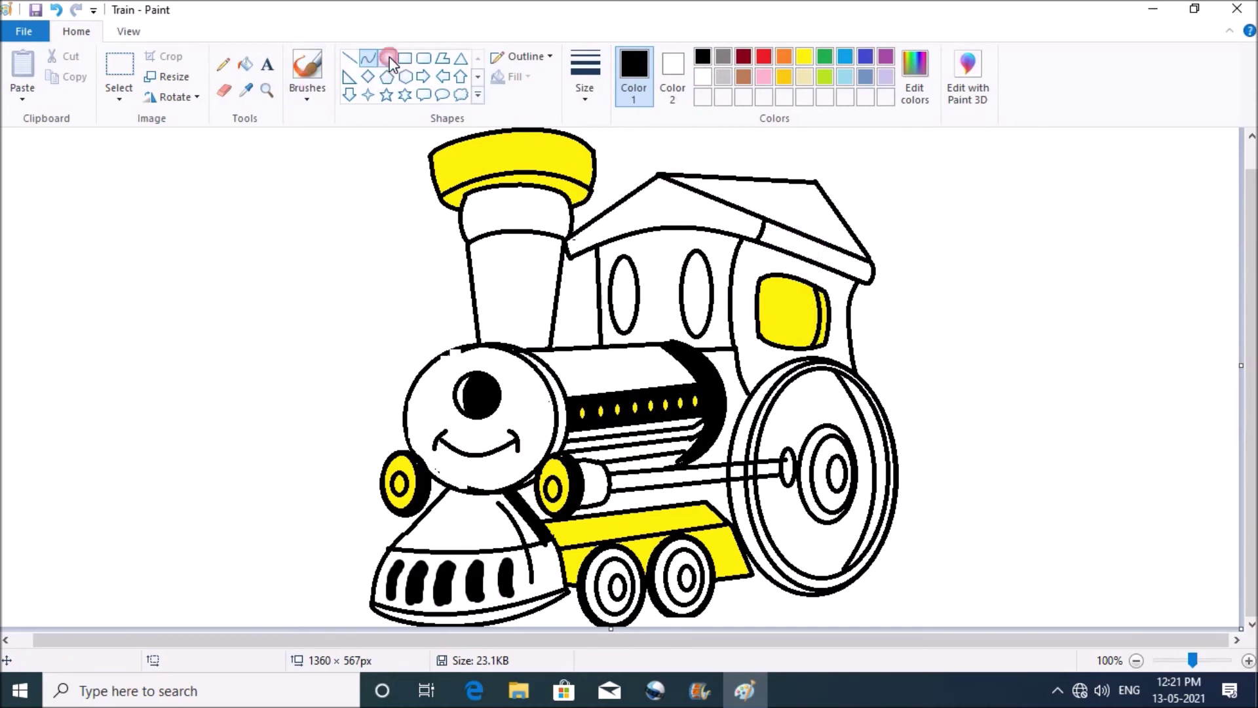
left_click_drag(634, 325, 630, 322)
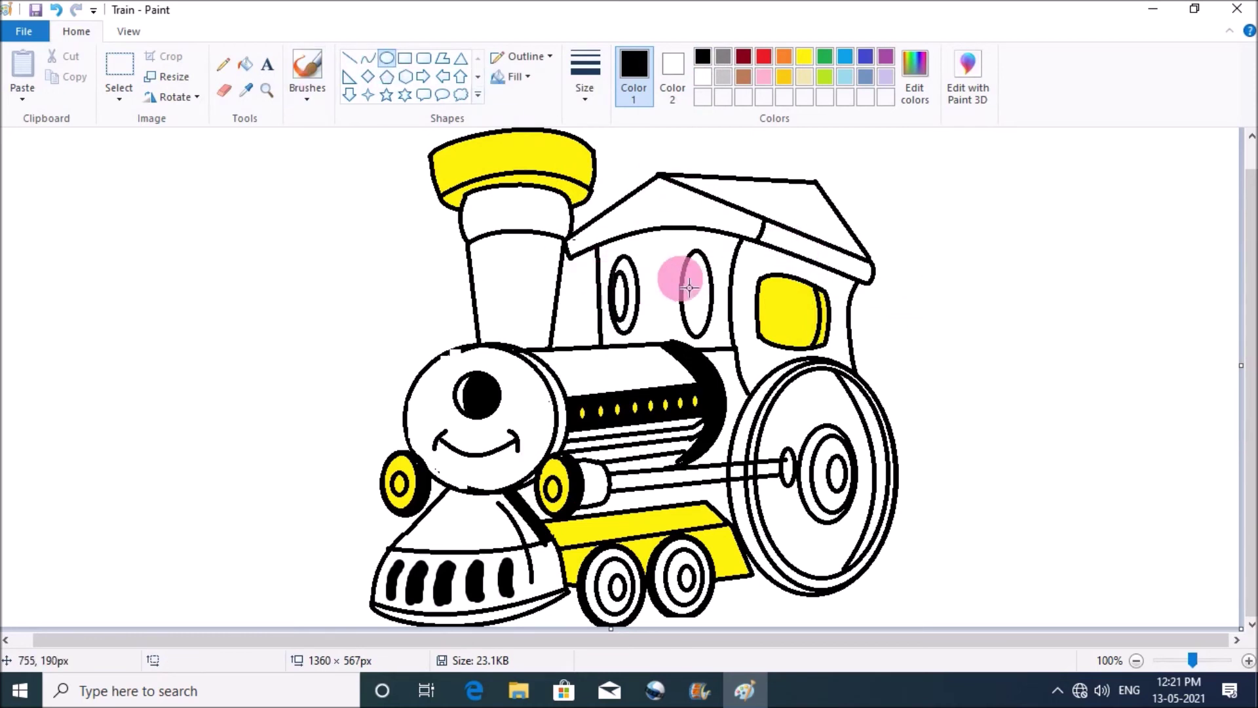
left_click(267, 90)
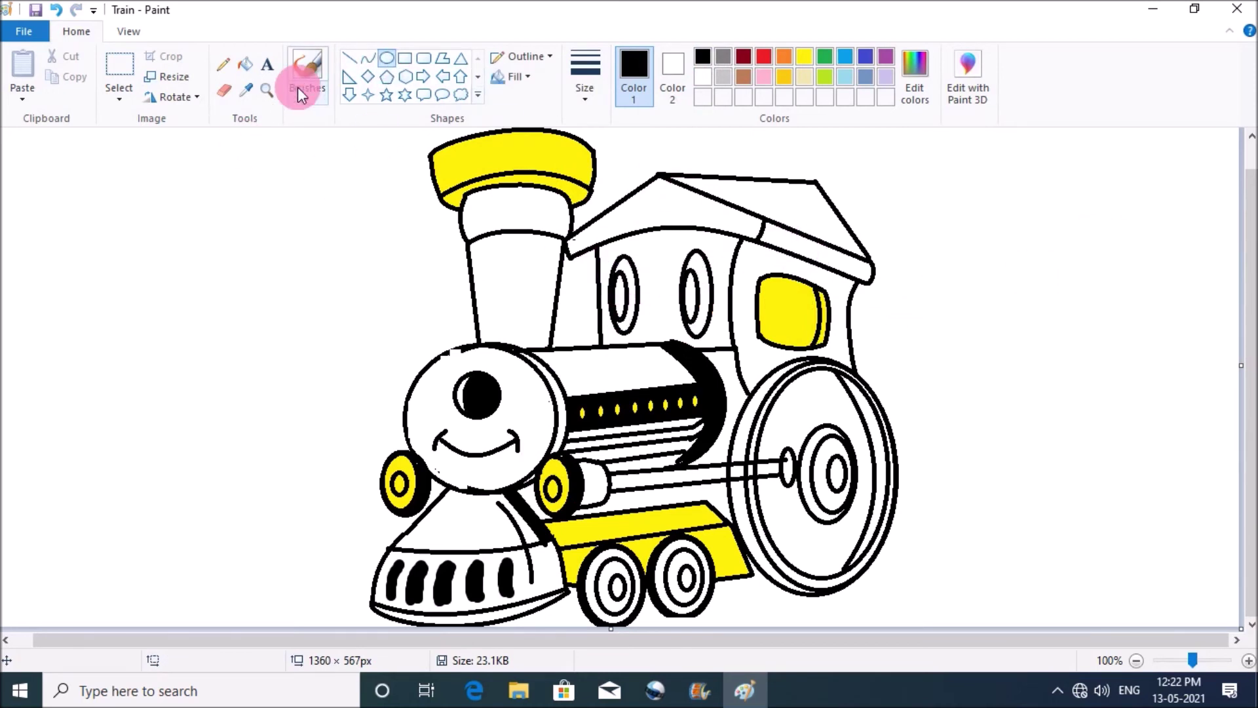
left_click(646, 295)
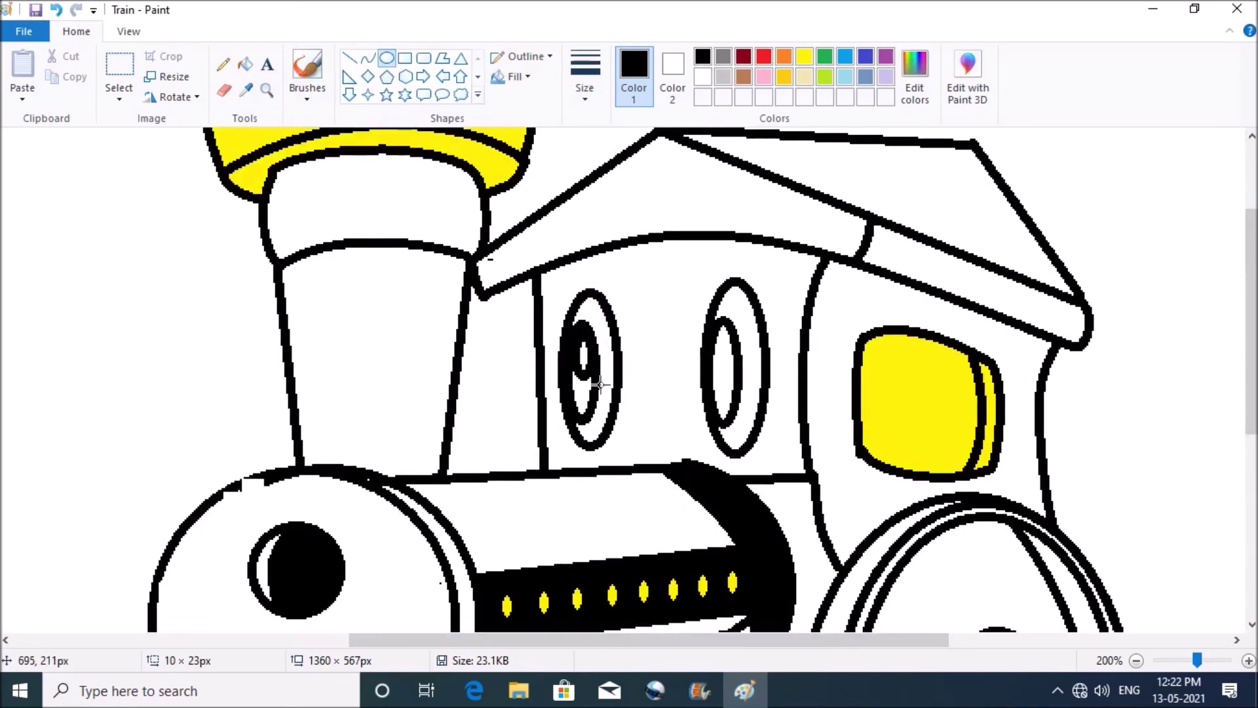
left_click_drag(718, 323, 744, 378)
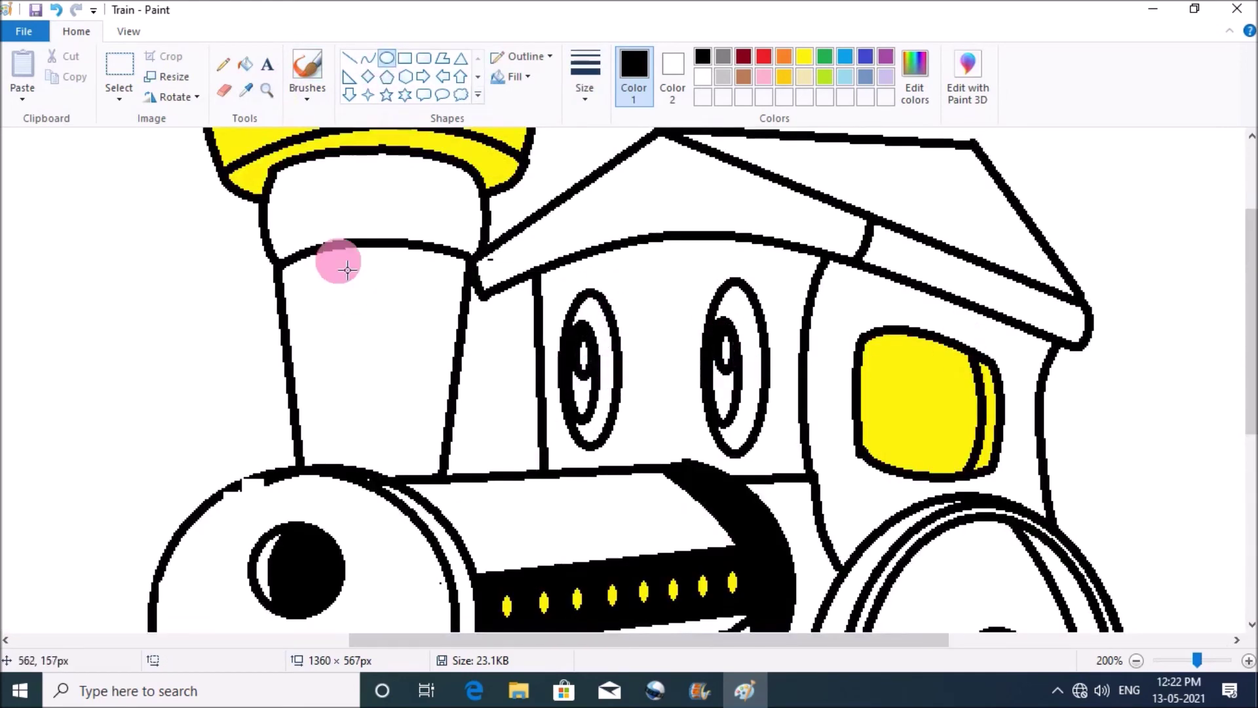
left_click(267, 90)
right_click(302, 200)
- Fill the outer part of both eyes on the cab front with turquoise blue
left_click(845, 56)
left_click(246, 63)
left_click(701, 283)
left_click(626, 269)
- Fill the large wheel's face with turquoise blue and the crescent along its rear edge with black
left_click(863, 462)
left_click(702, 58)
left_click(881, 459)
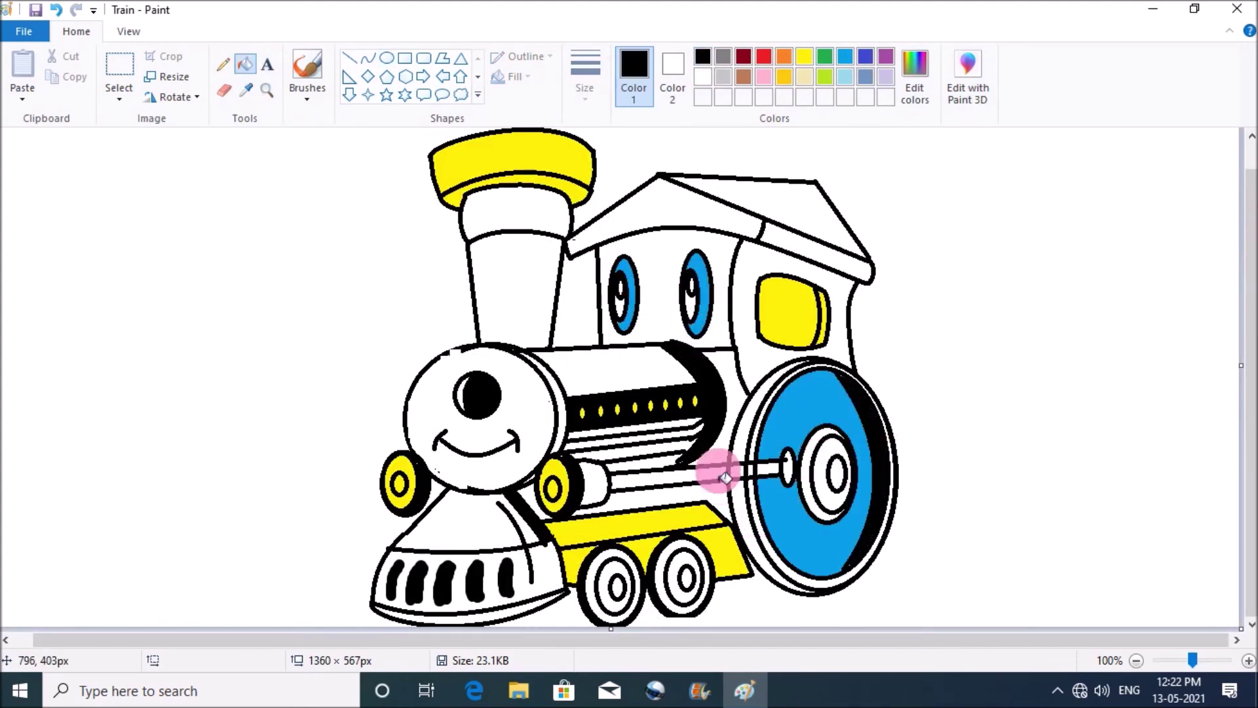
- Fill the large wheel's front side band with indigo and its thin rim ring with turquoise blue
left_click(865, 56)
left_click(753, 420)
left_click(747, 488)
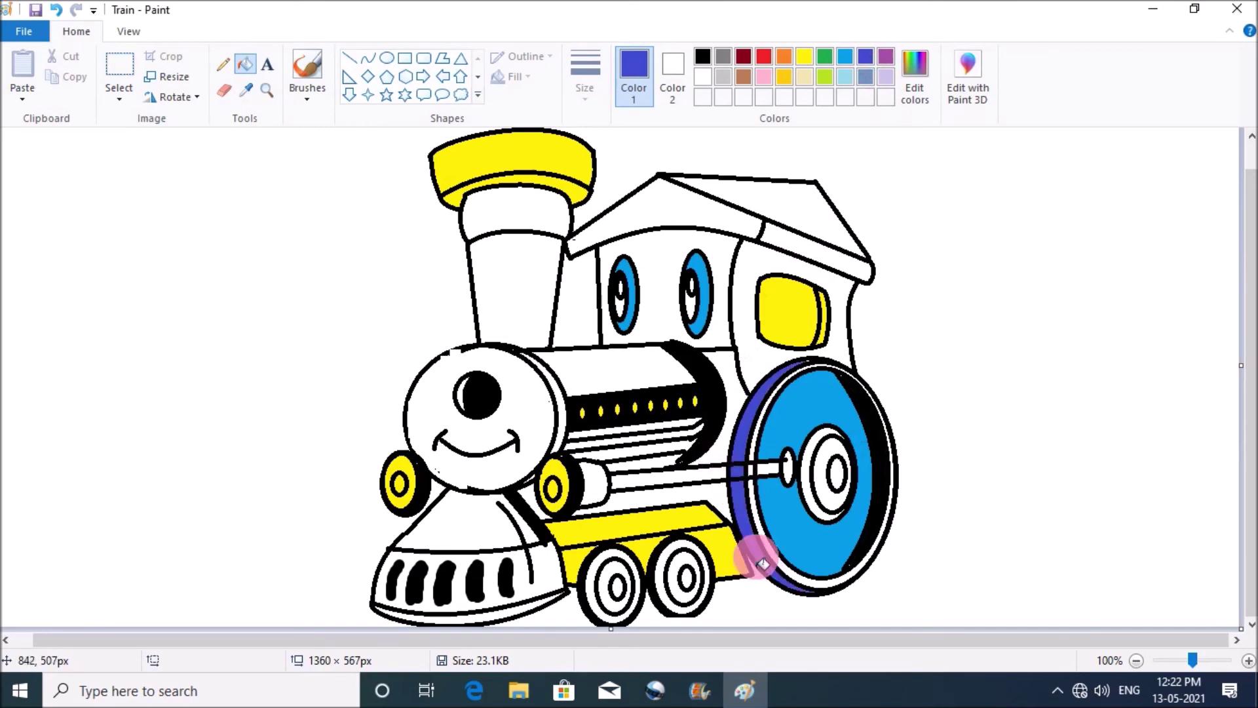
left_click(845, 56)
left_click(758, 422)
key("ctrl+z")
left_click(741, 513)
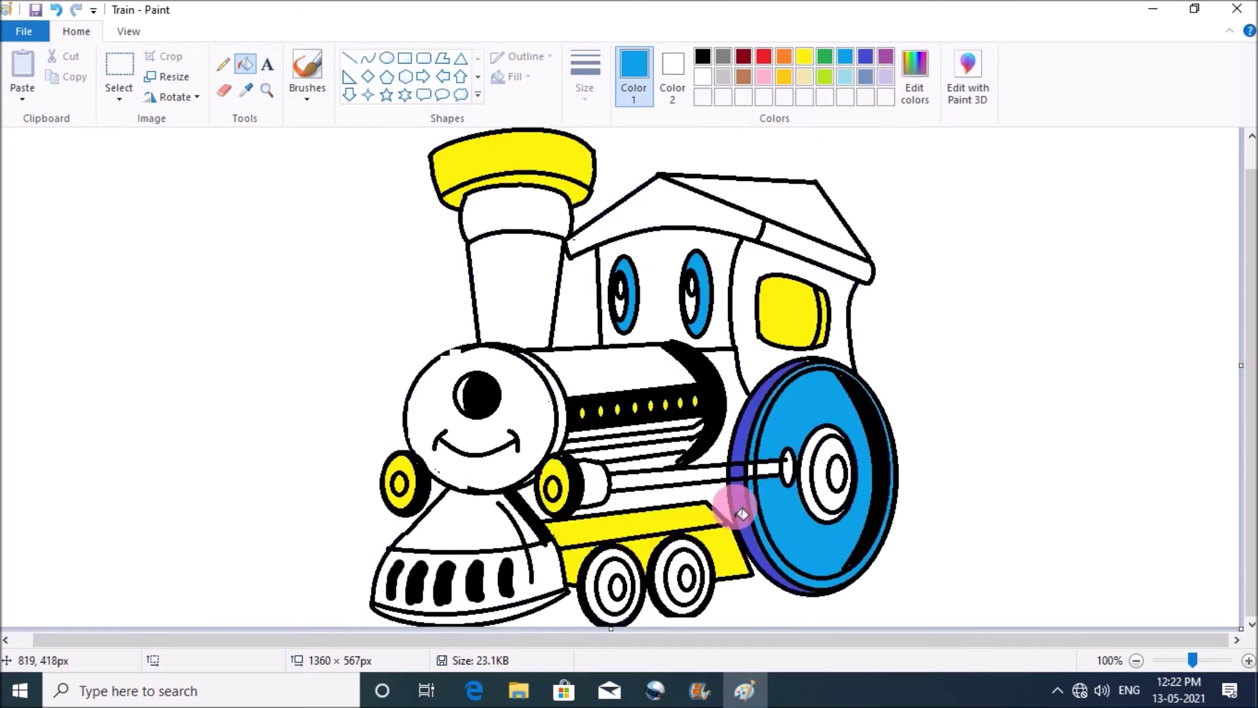
- Fill the connecting rod and inner hub ring with turquoise blue, the outer hub ring with black and the hub centre with indigo
left_click(685, 479)
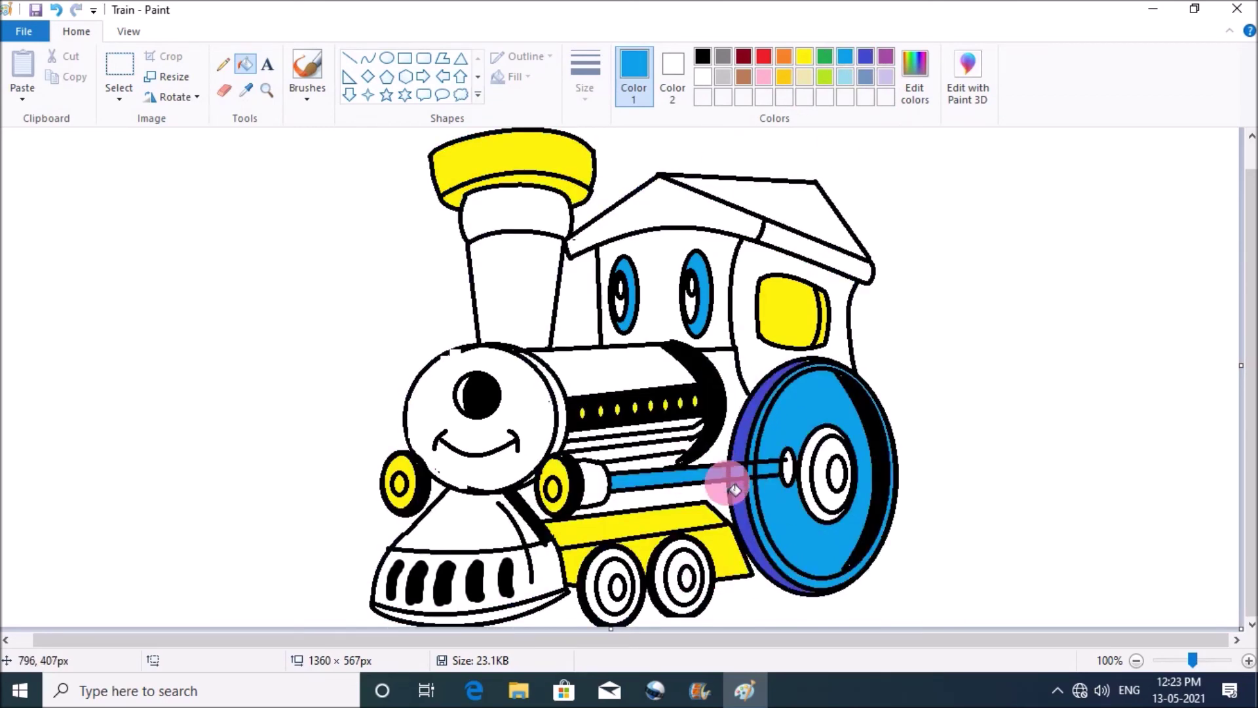
left_click(805, 481)
left_click(702, 57)
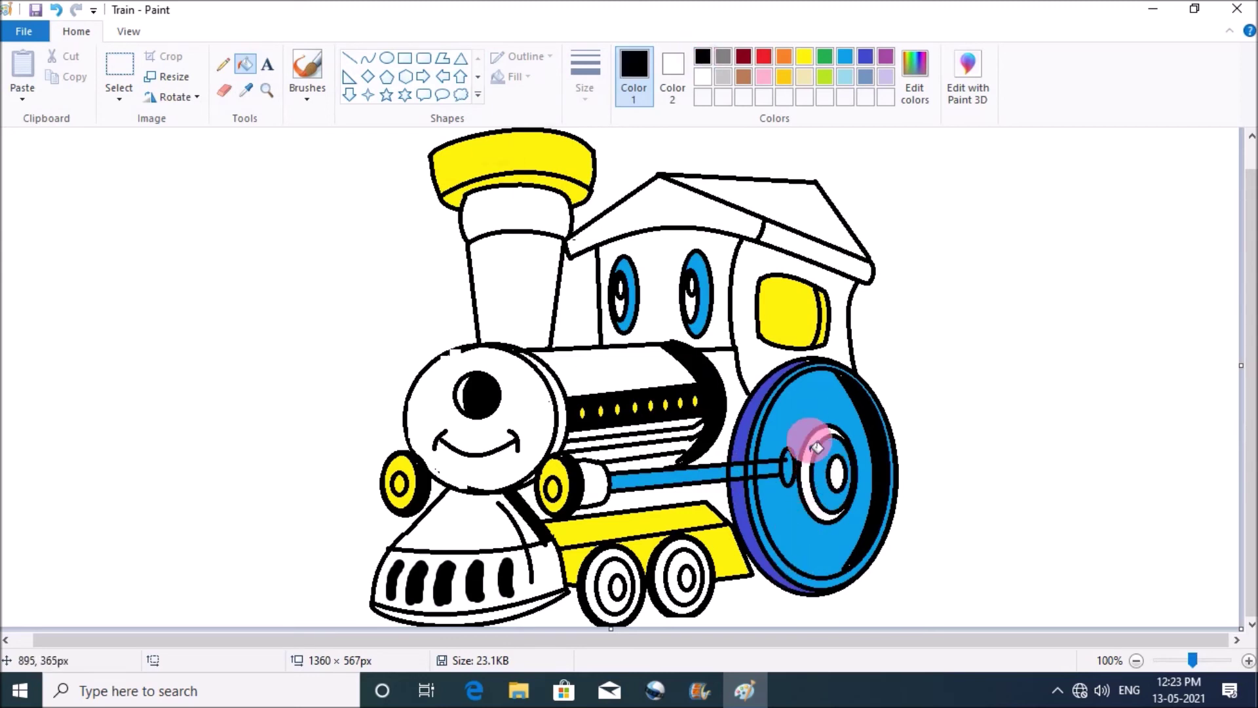
left_click(816, 447)
left_click(865, 57)
left_click(836, 473)
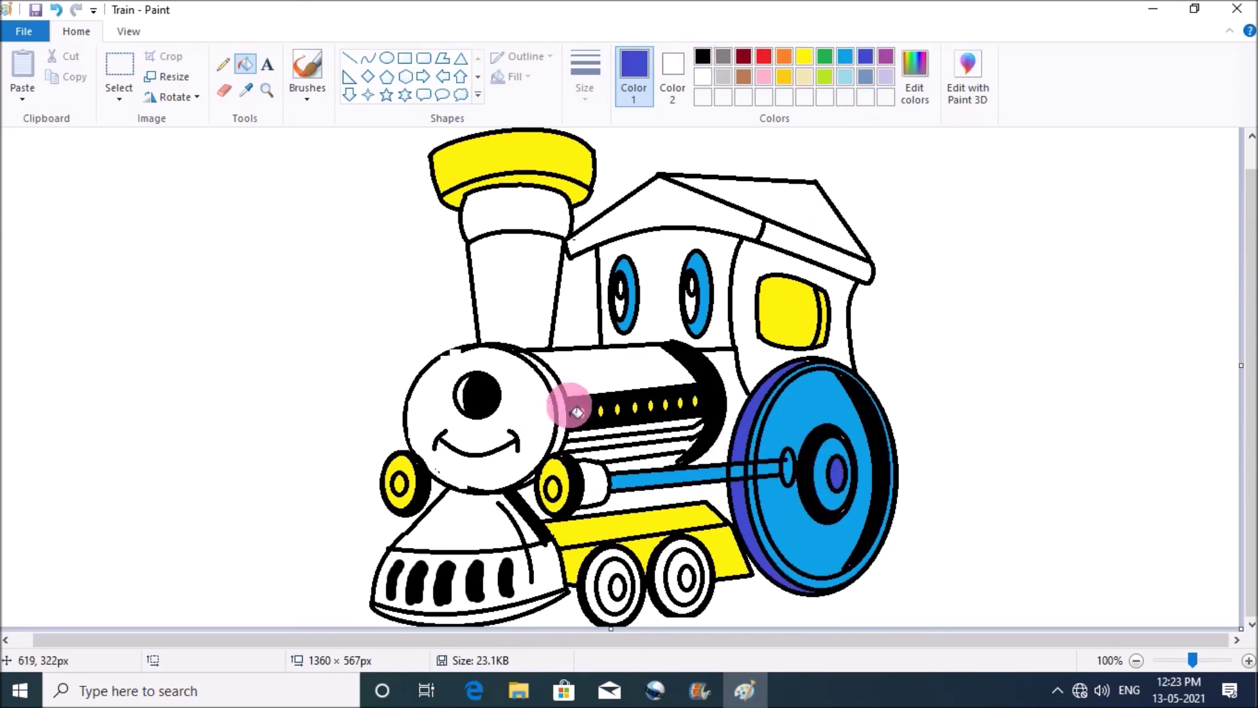
- Fill the cylinder behind the buffer and the small wheels' centres with indigo, and the small wheels' rings with turquoise blue
left_click(593, 483)
left_click(680, 585)
left_click(730, 282)
left_click(845, 57)
left_click(602, 575)
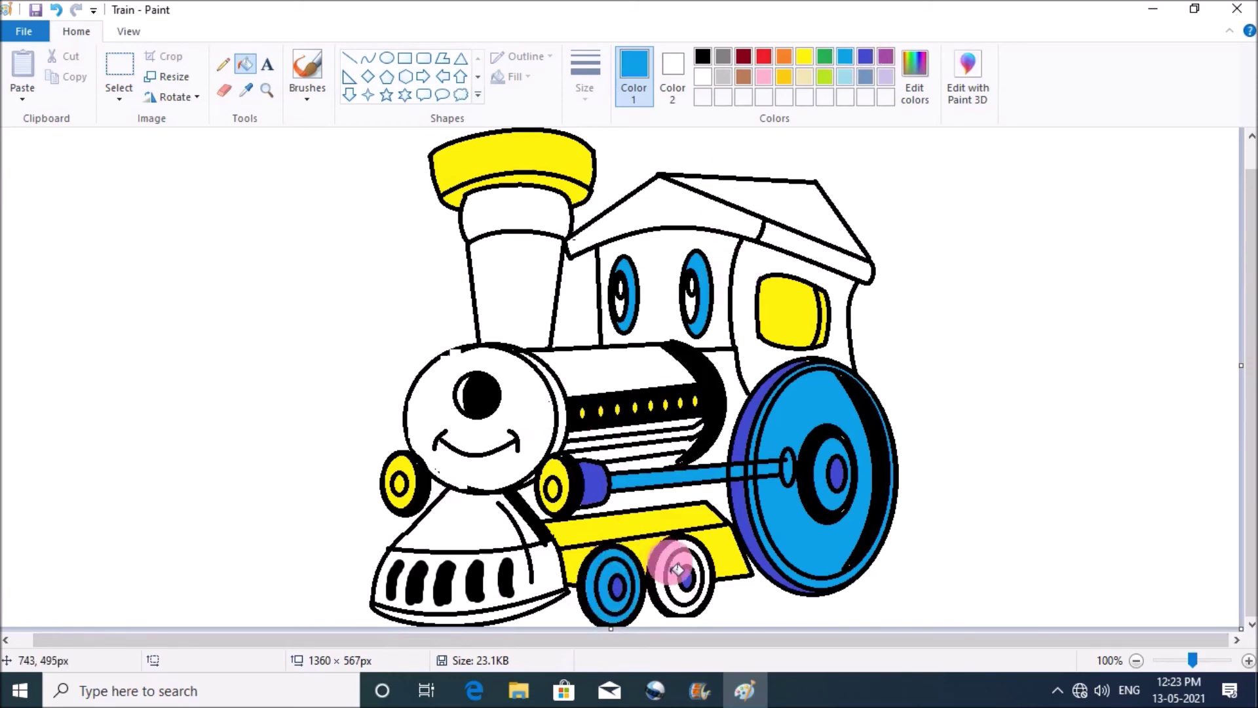
left_click(674, 562)
- Fill the cowcatcher's upper and slotted panels and both sections of the chimney pipe with indigo
left_click(865, 56)
left_click(478, 524)
left_click(533, 562)
left_click(505, 539)
left_click(536, 247)
left_click(518, 213)
left_click(495, 440)
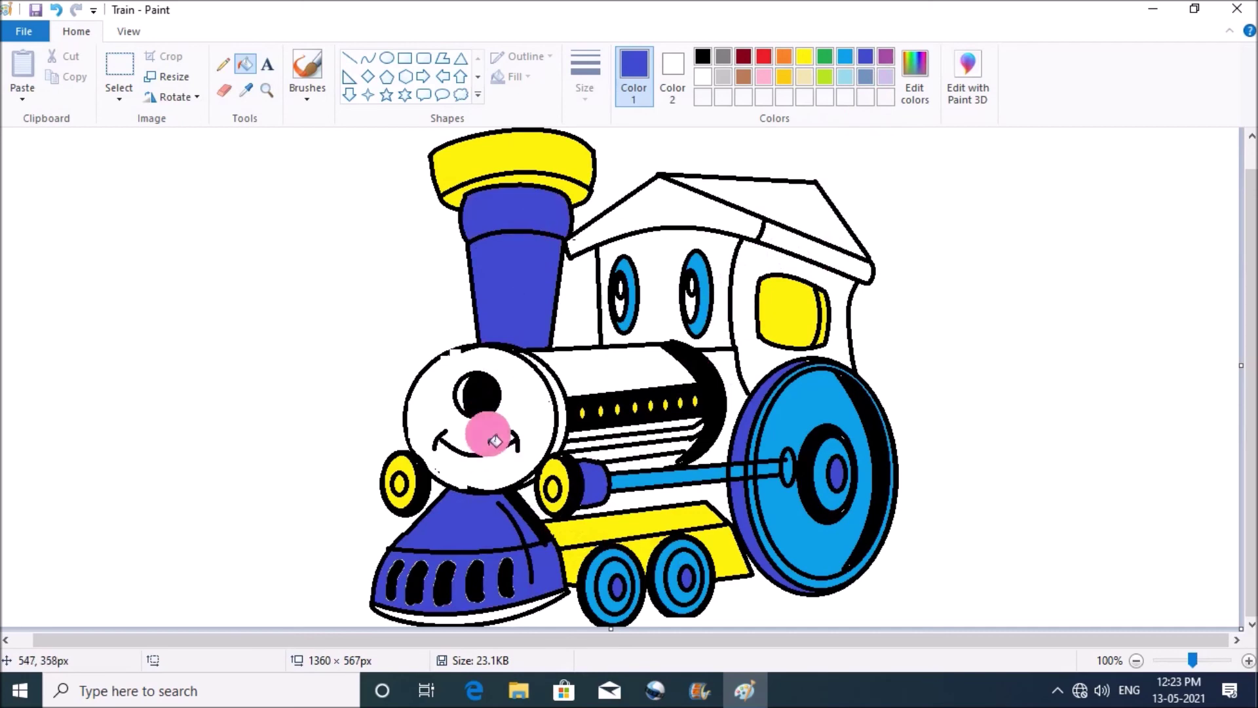
- Define a custom dark navy blue and fill the cowcatcher's upper panel with it
left_click(915, 73)
left_click(536, 300)
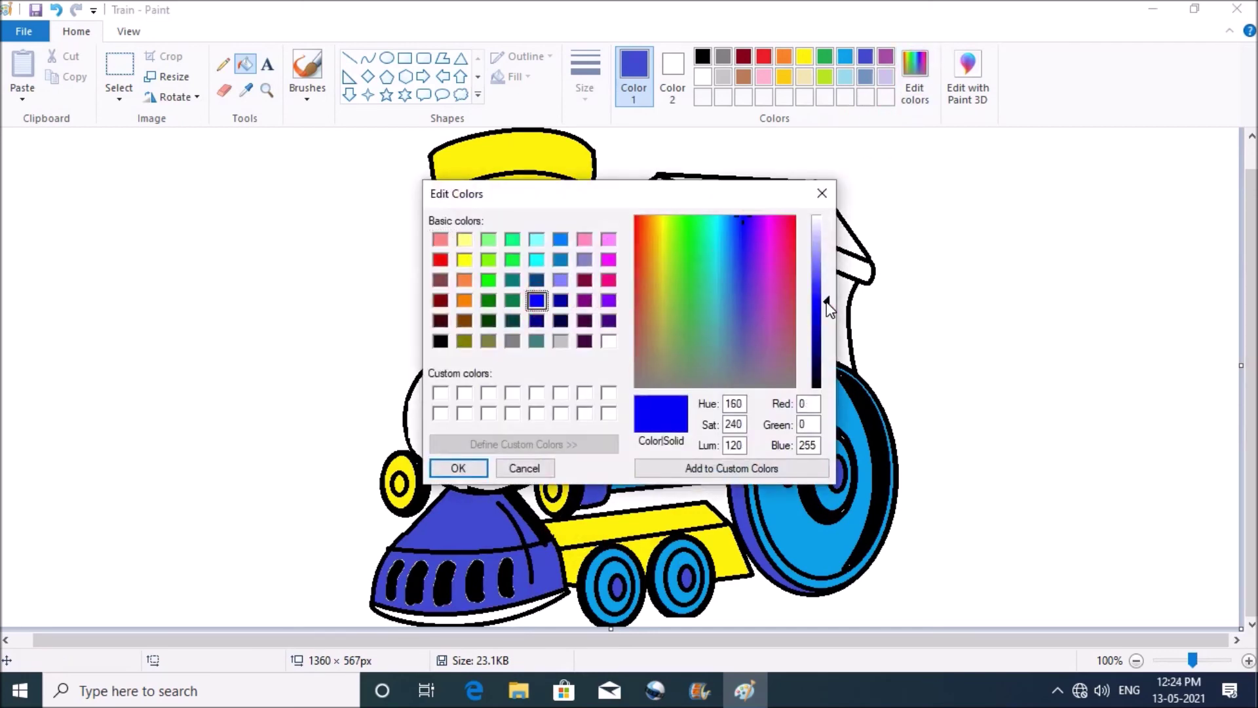
left_click(458, 468)
left_click(536, 555)
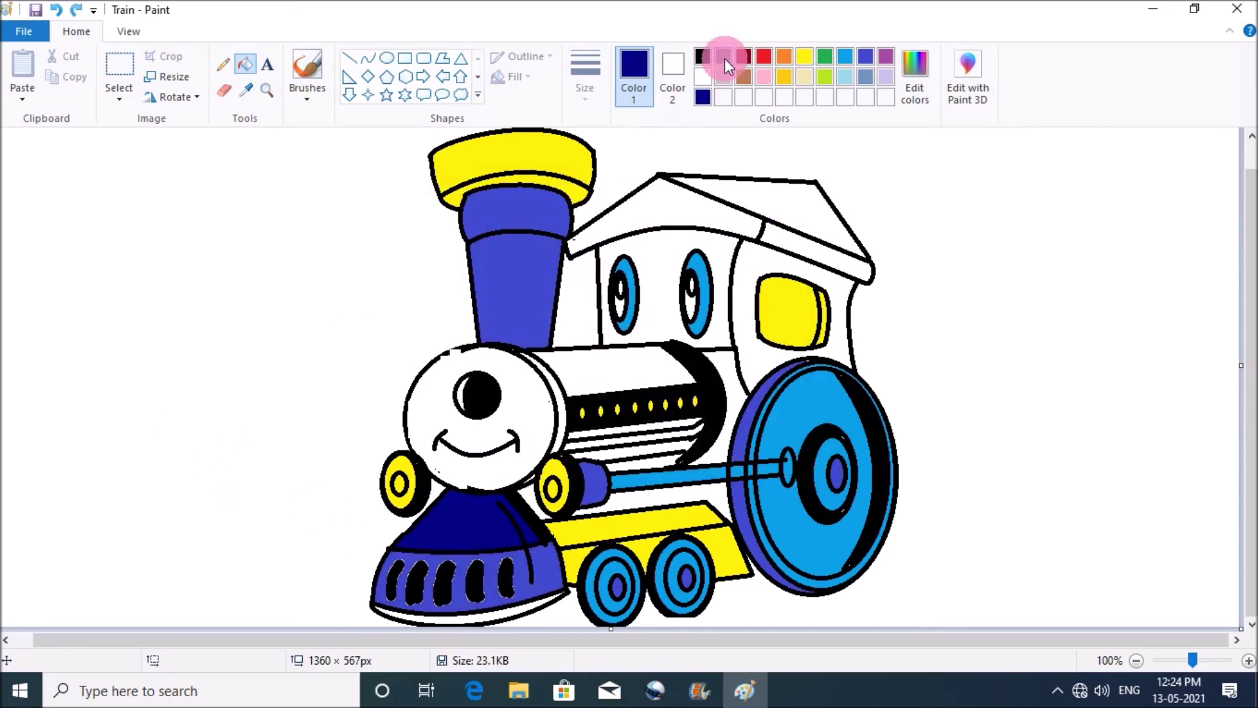
- Try to fill the smiling boiler front with red, then undo the fill
left_click(763, 56)
left_click(534, 415)
key("ctrl+z")
key("ctrl+z")
- Close the gap in the upper outline of the boiler front using the Pencil in black
left_click(267, 89)
left_click(496, 387)
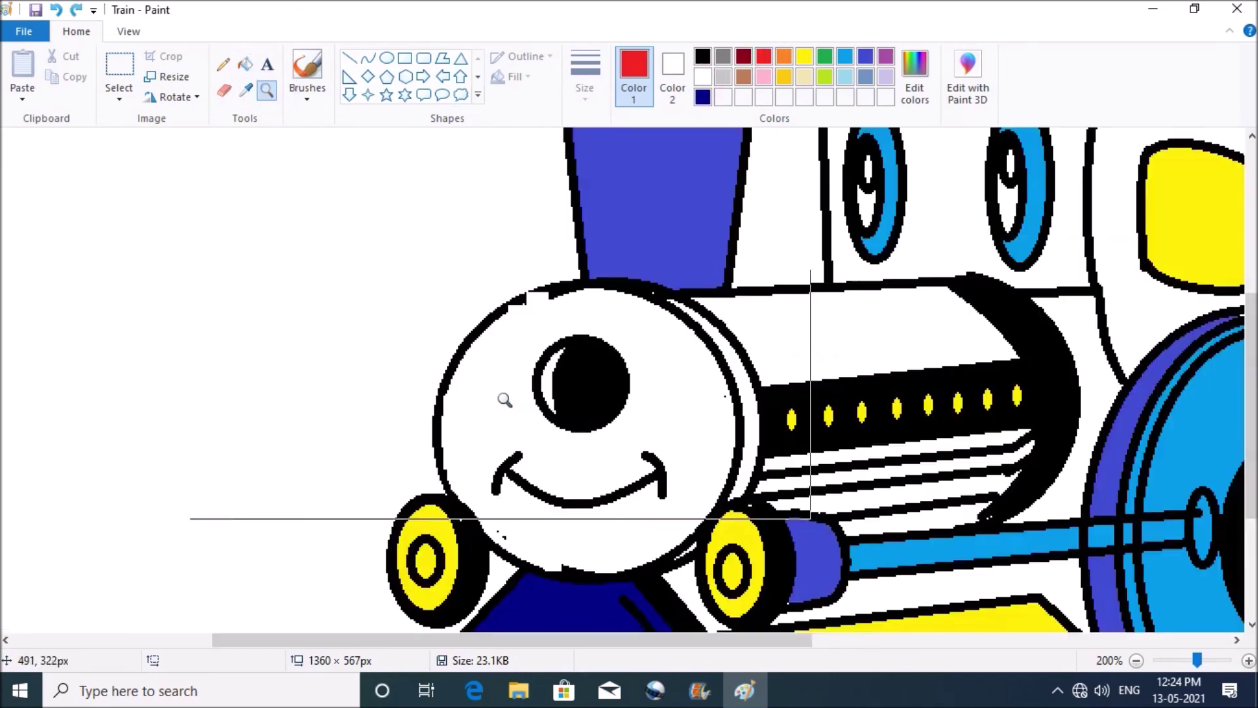
left_click(702, 57)
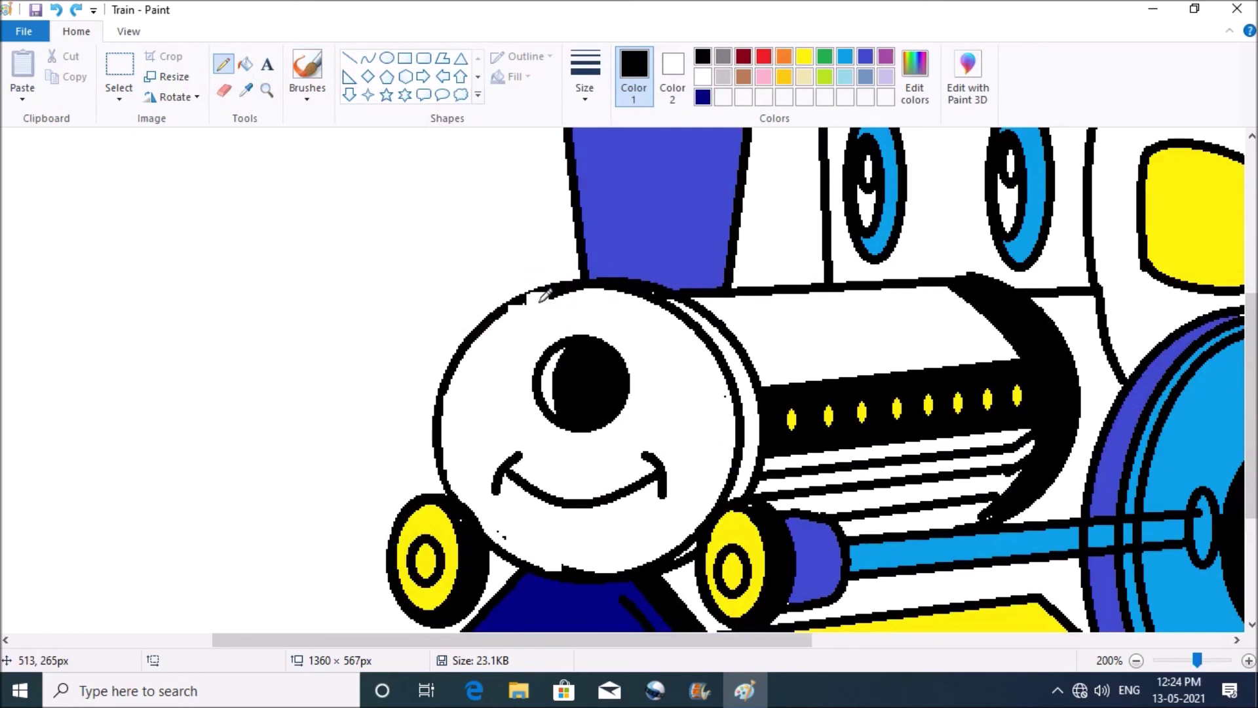
left_click(267, 90)
right_click(293, 234)
- Fill the boiler's front, rim and side sections and the cab's front and side walls with red
left_click(245, 64)
left_click(763, 57)
left_click(529, 421)
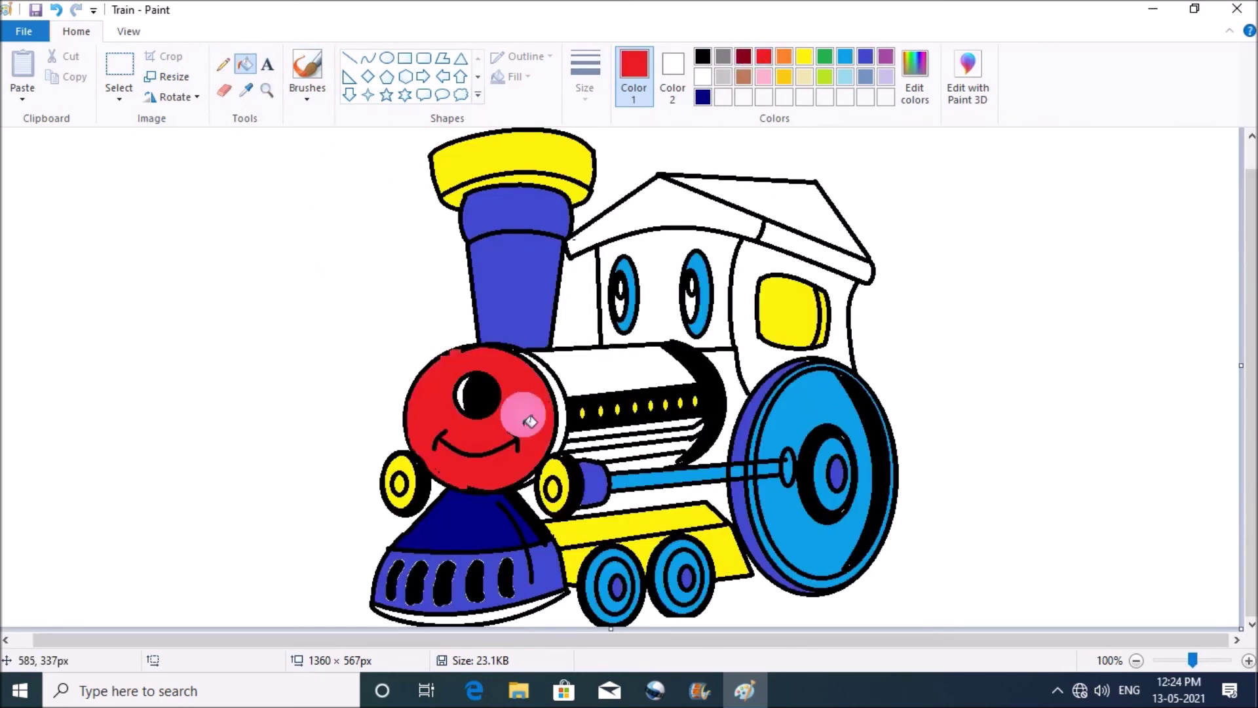
left_click(612, 370)
left_click(619, 429)
left_click(639, 457)
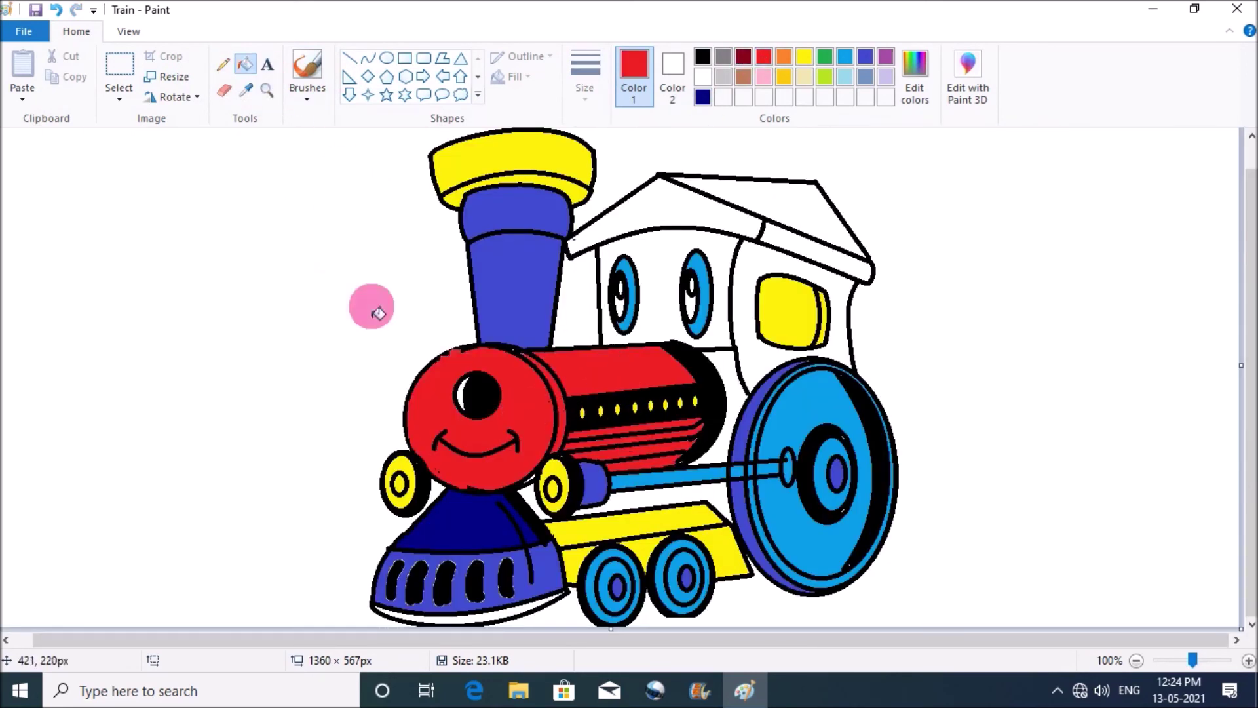
left_click(665, 274)
left_click(744, 277)
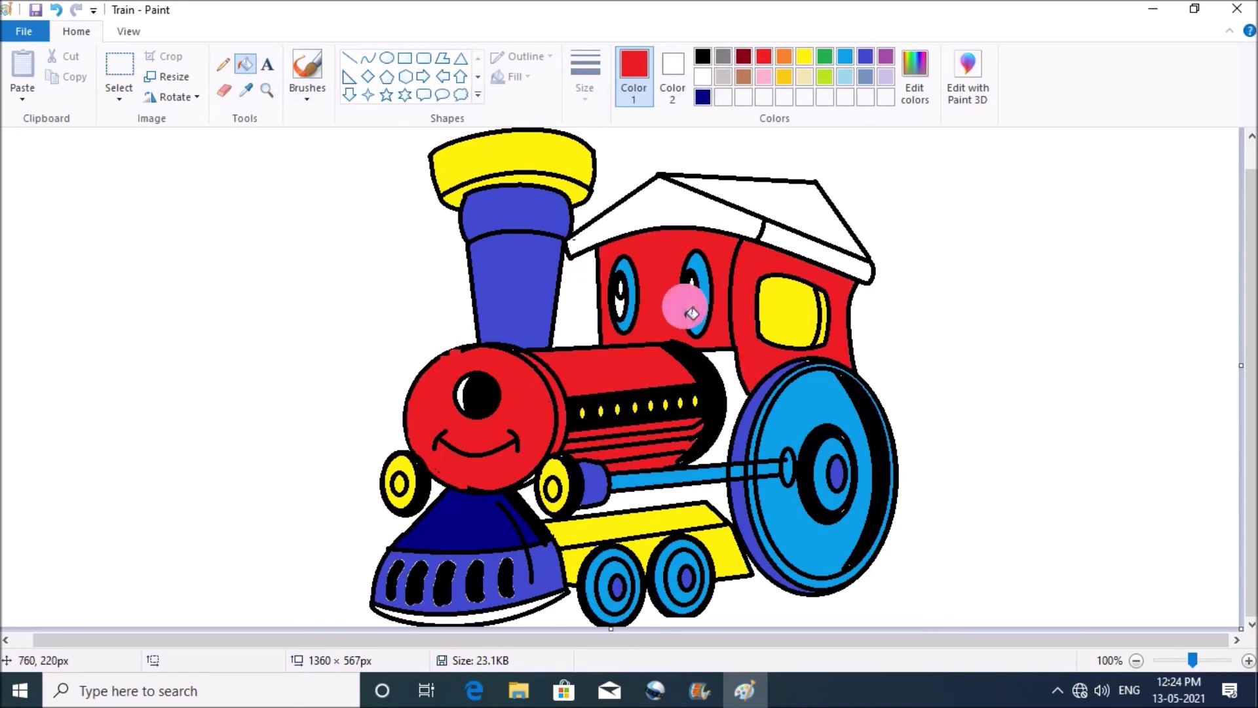
- Fill all sections of the cab roof with orange
left_click(784, 56)
left_click(682, 225)
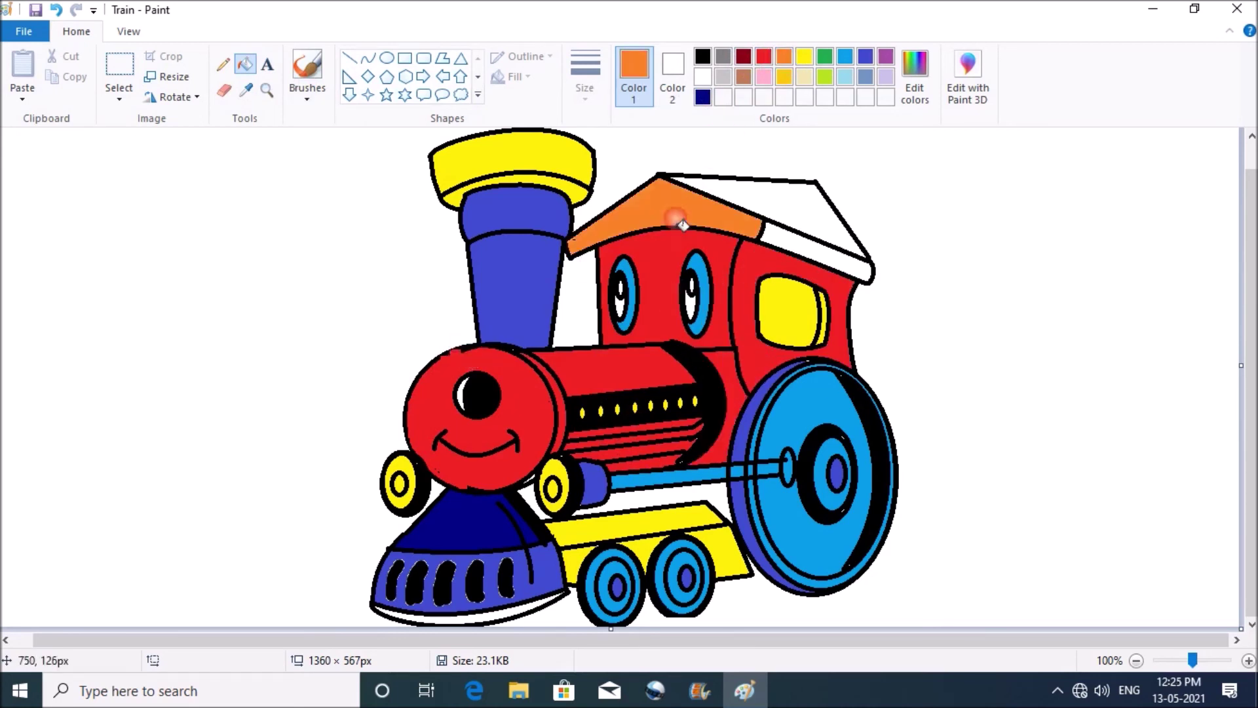
left_click(734, 194)
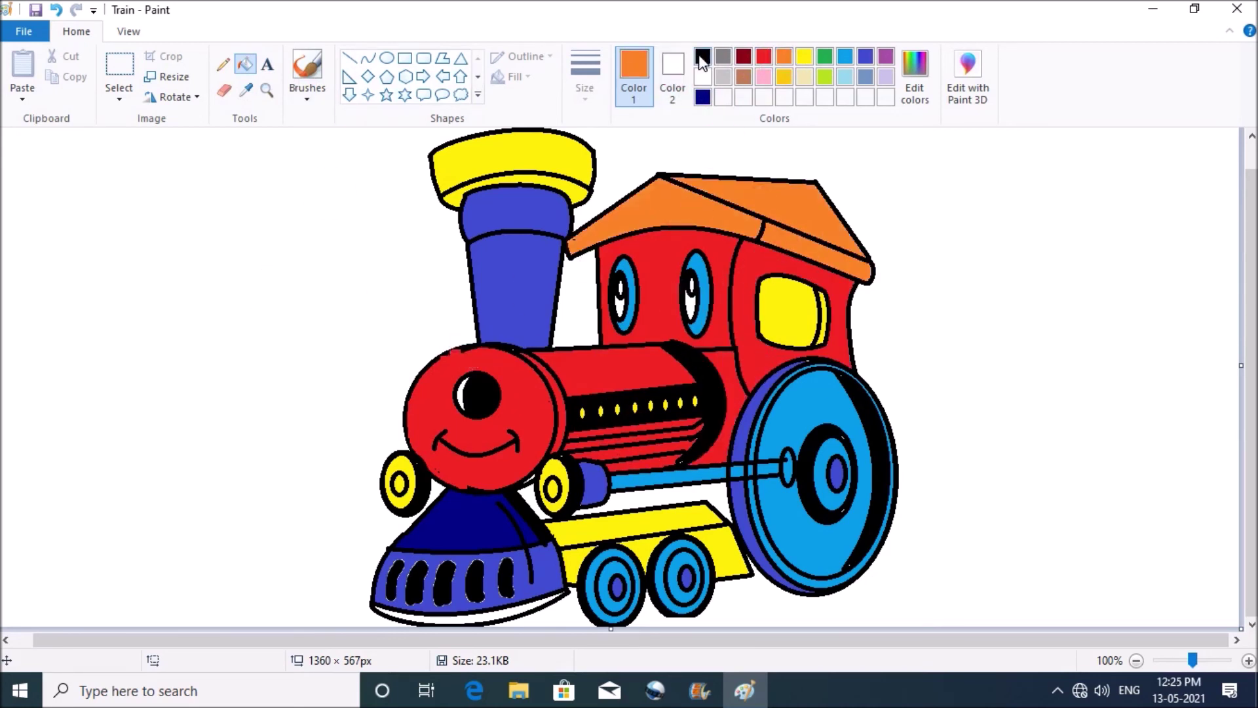
- Fill the pupils of both eyes, the cowcatcher's bottom strip and the gaps beneath the connecting rod with black
left_click(703, 58)
left_click(619, 301)
left_click(688, 299)
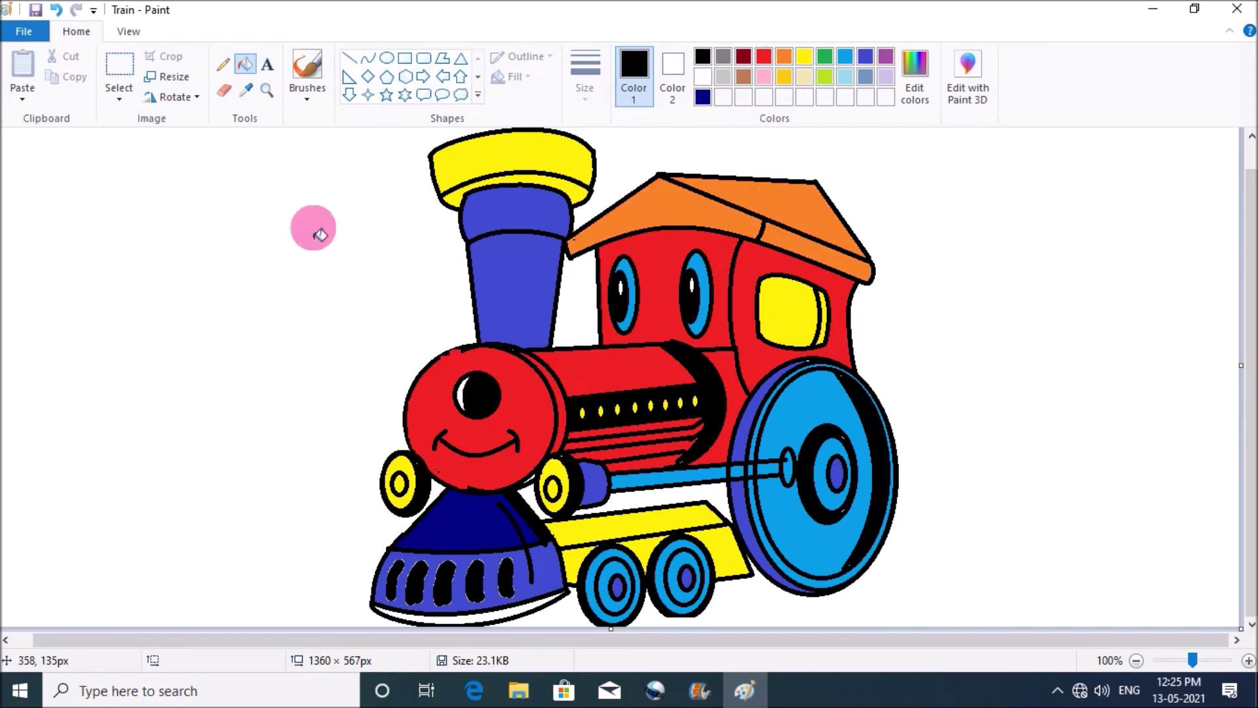
left_click(509, 612)
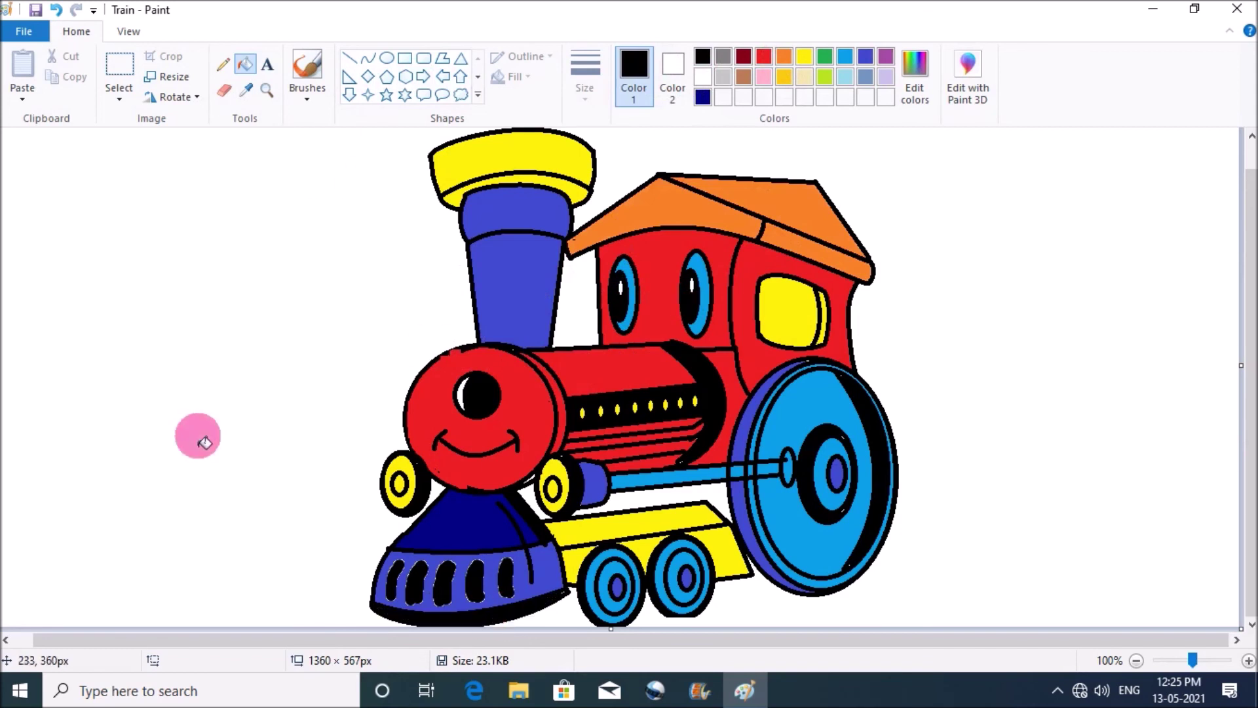
left_click(618, 503)
left_click(520, 492)
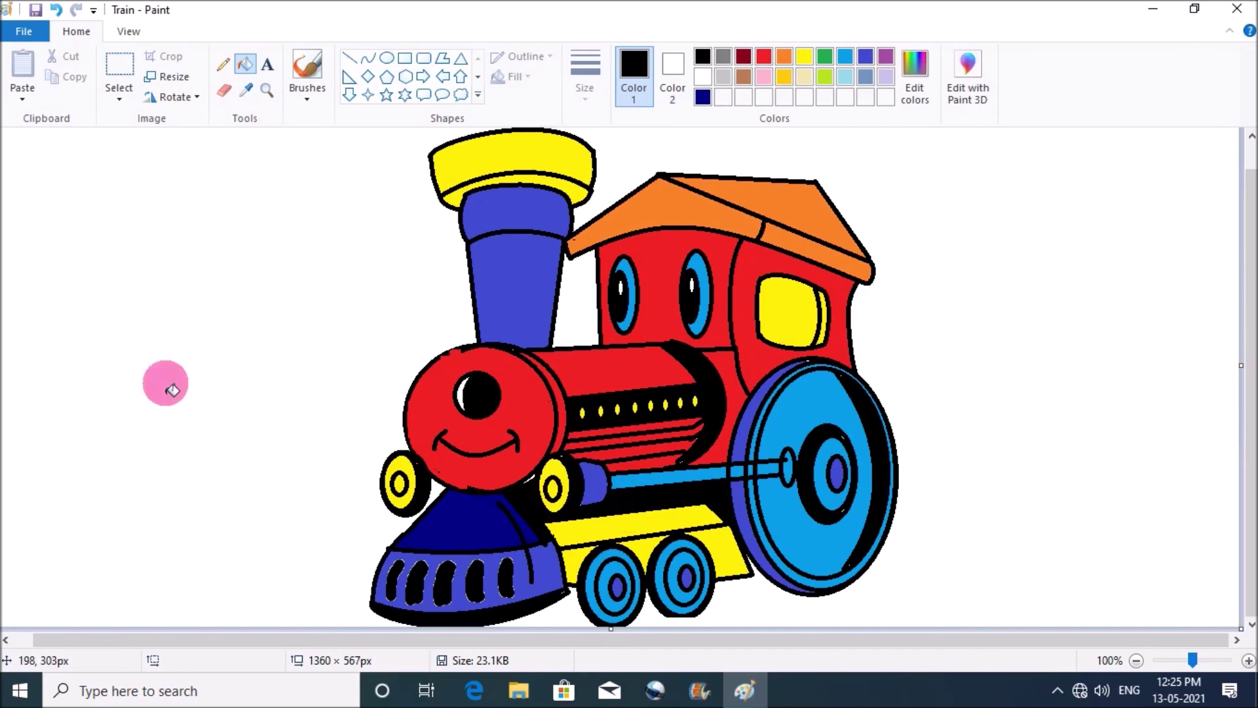
- Draw a row of slanted parallel black lines across the yellow top of the running board
left_click(270, 91)
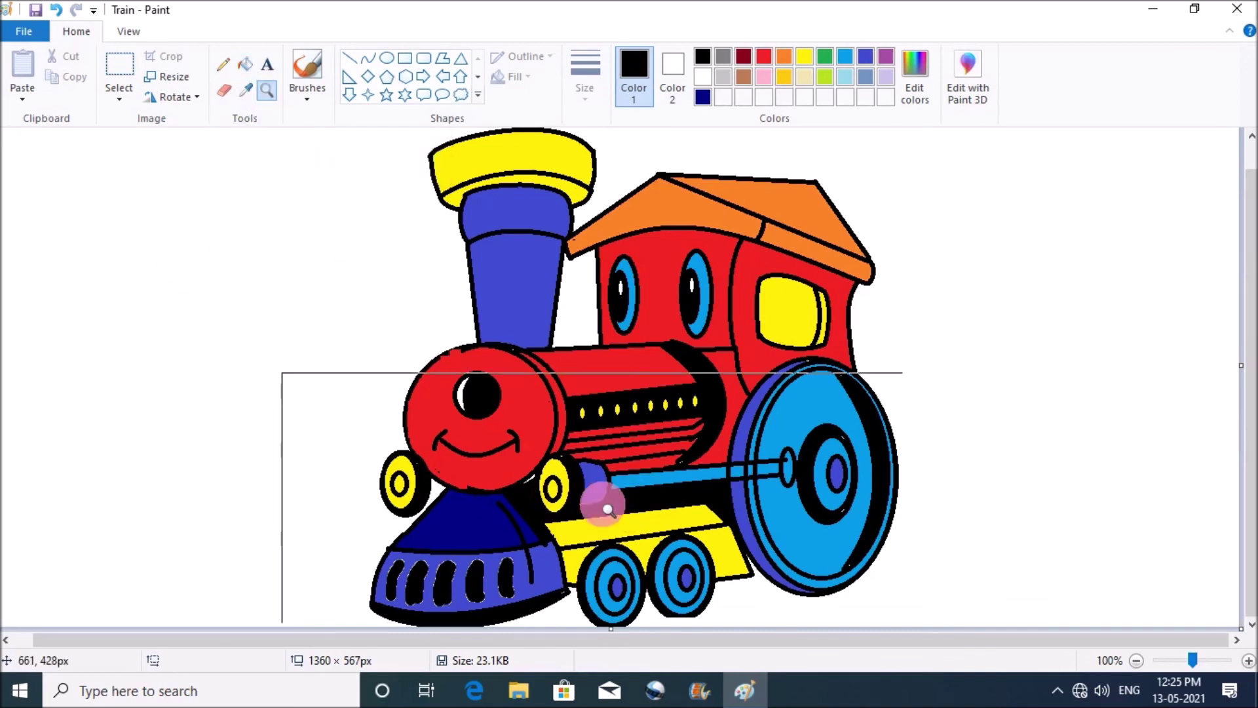
left_click(599, 500)
left_click(349, 57)
mouse_move(406, 438)
left_mouse_down()
mouse_move(433, 475)
mouse_move(579, 452)
left_mouse_up()
mouse_move(576, 410)
left_mouse_down()
mouse_move(604, 450)
mouse_move(624, 437)
mouse_move(630, 447)
left_mouse_up()
left_click_drag(633, 406, 655, 442)
left_click_drag(660, 412, 716, 441)
left_click_drag(699, 394, 725, 435)
- Draw a row of short upright black lines along the running board's yellow side panel, around the small wheels
mouse_move(435, 486)
left_mouse_down()
mouse_move(439, 548)
mouse_move(482, 496)
left_mouse_up()
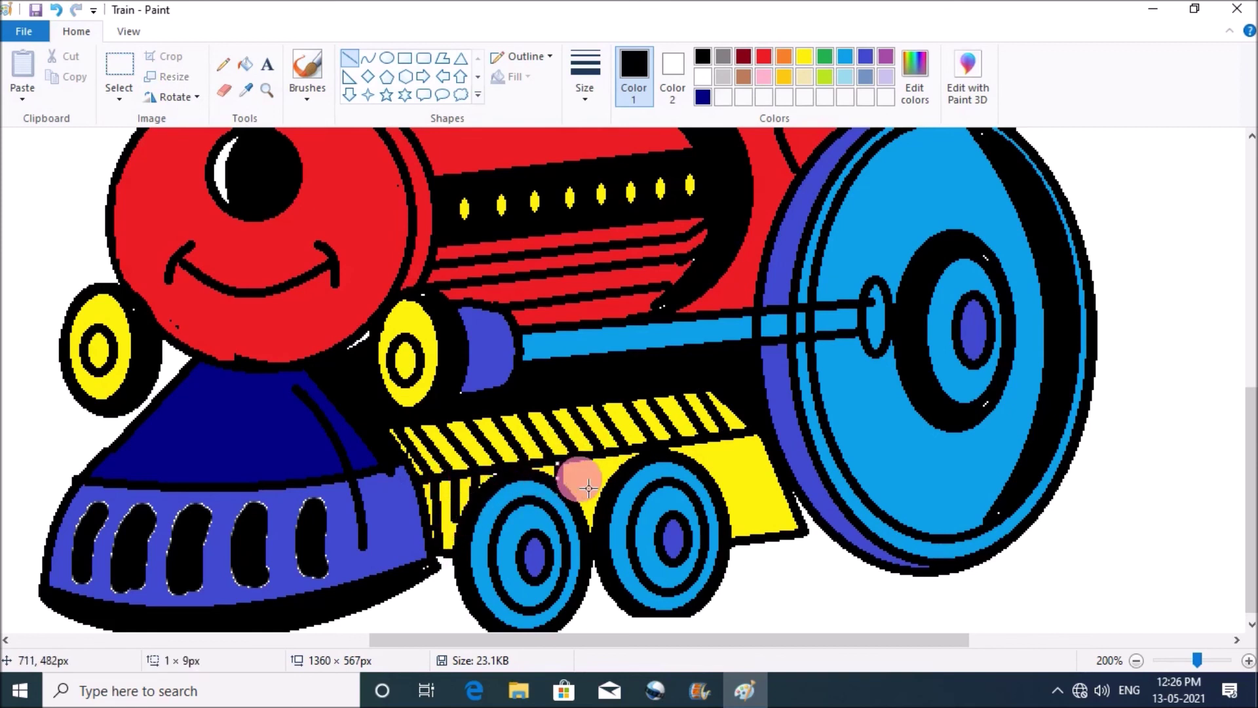
mouse_move(574, 457)
left_mouse_down()
mouse_move(576, 494)
mouse_move(597, 500)
left_mouse_up()
left_click_drag(719, 443, 722, 487)
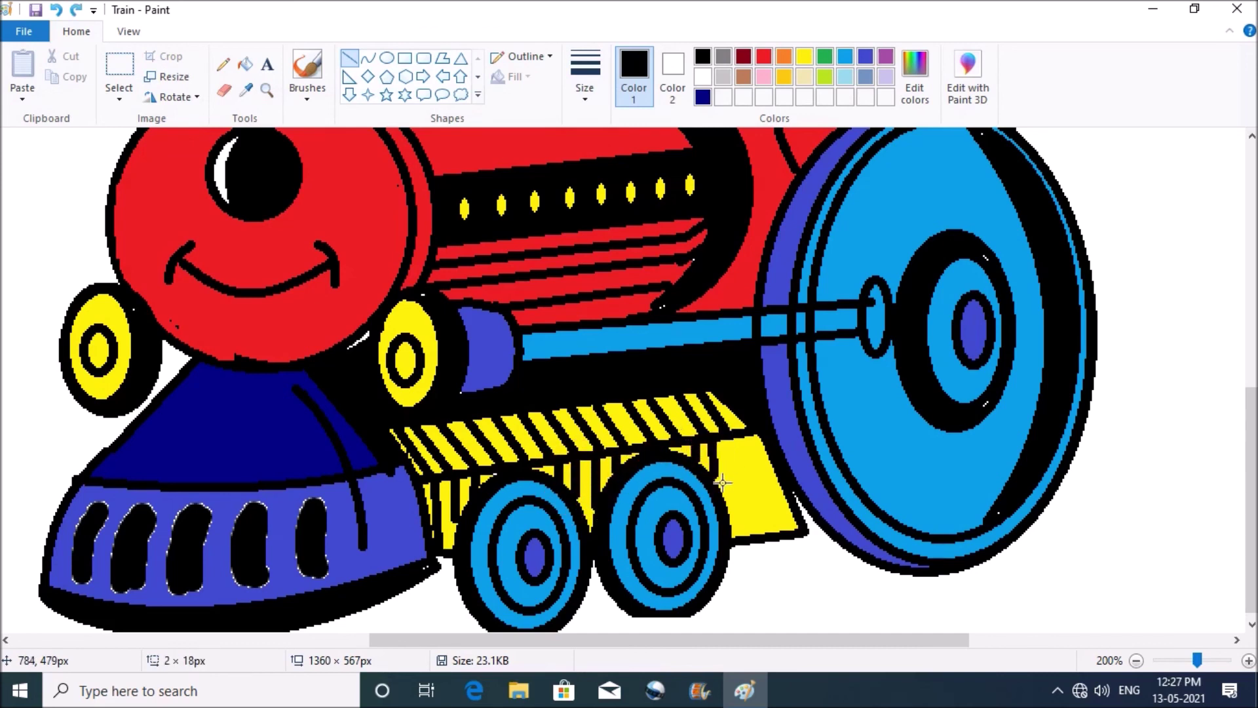
mouse_move(726, 440)
left_mouse_down()
mouse_move(747, 539)
mouse_move(769, 538)
left_mouse_up()
left_click(267, 92)
right_click(337, 242)
left_click(363, 55)
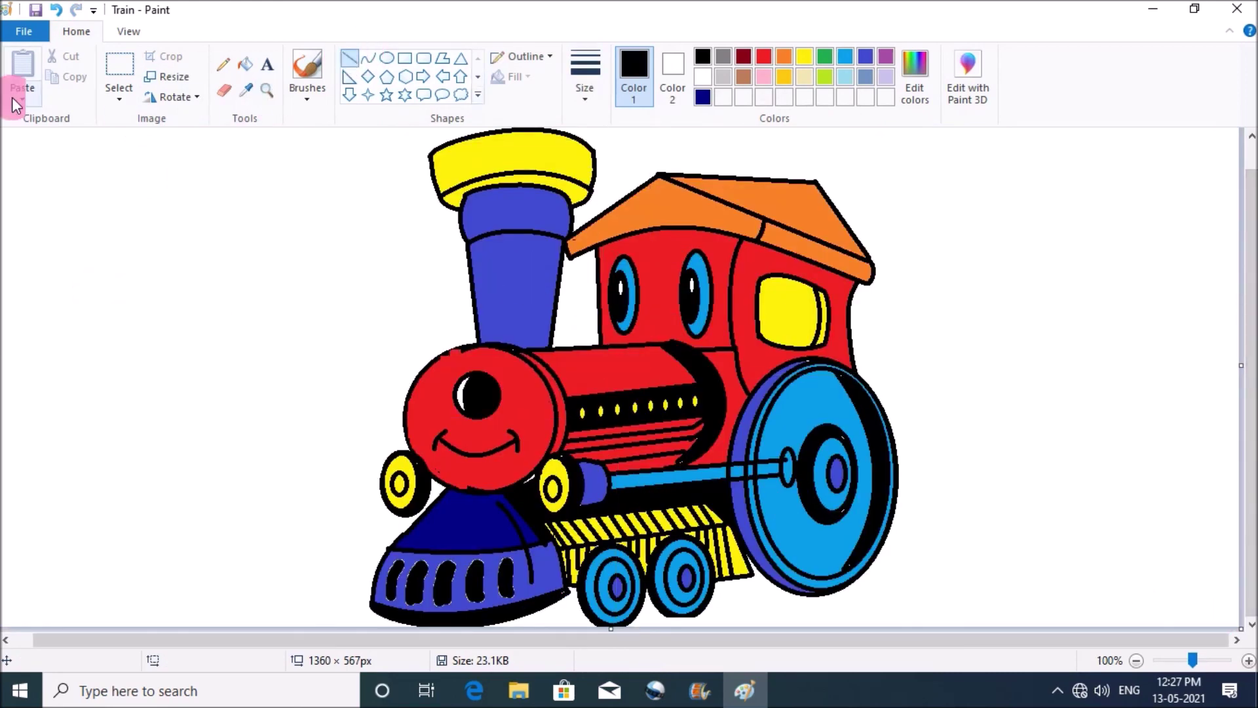